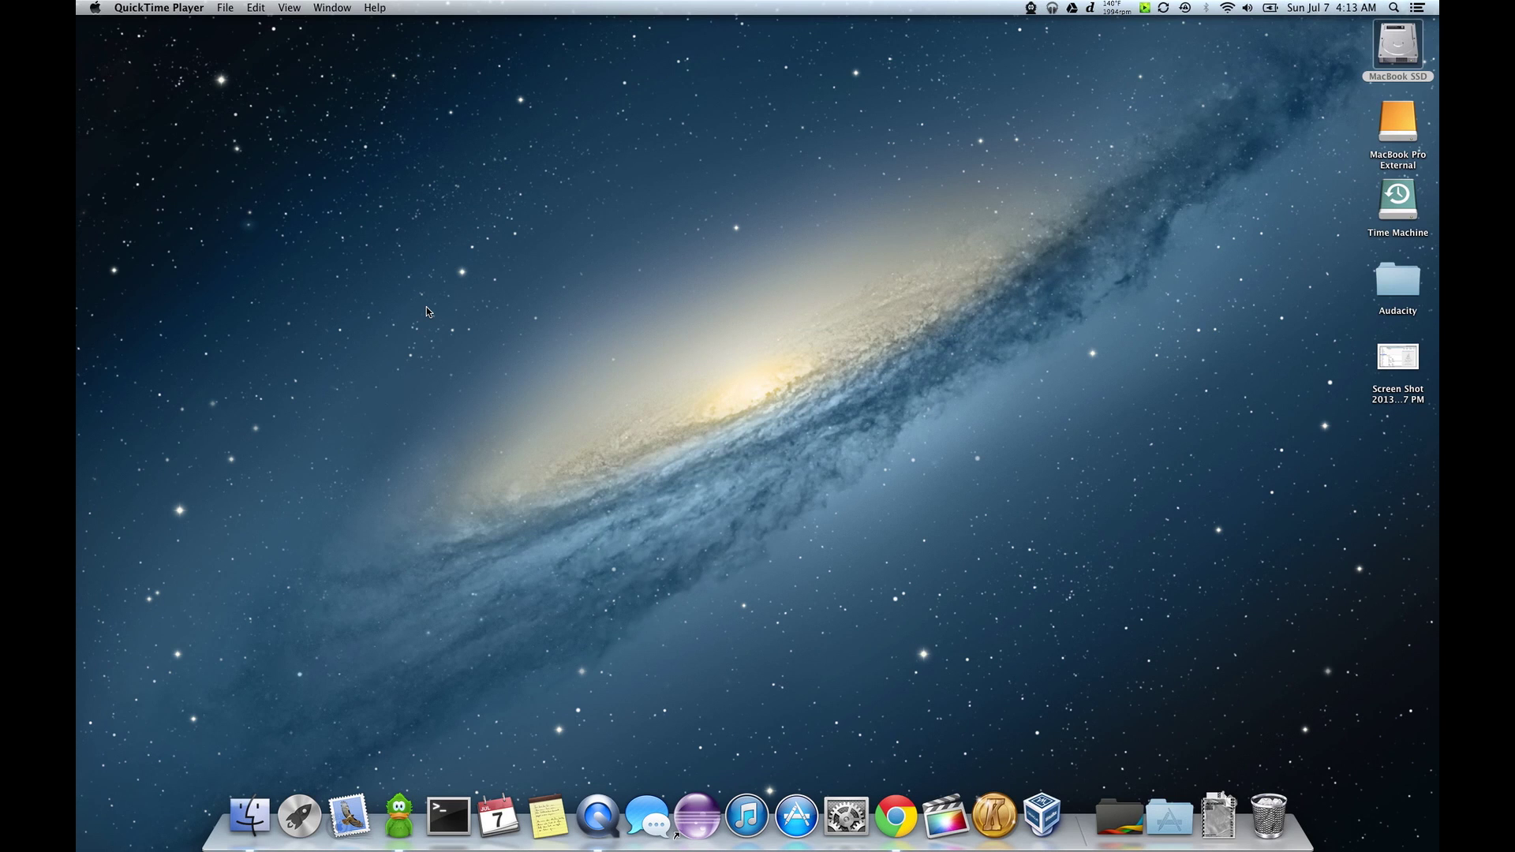
- In Chrome, download the 64-bit FreeNAS-8.3.1-RELEASE-p2-x64.iso CD installer from freenas.org
key("ctrl+Right")
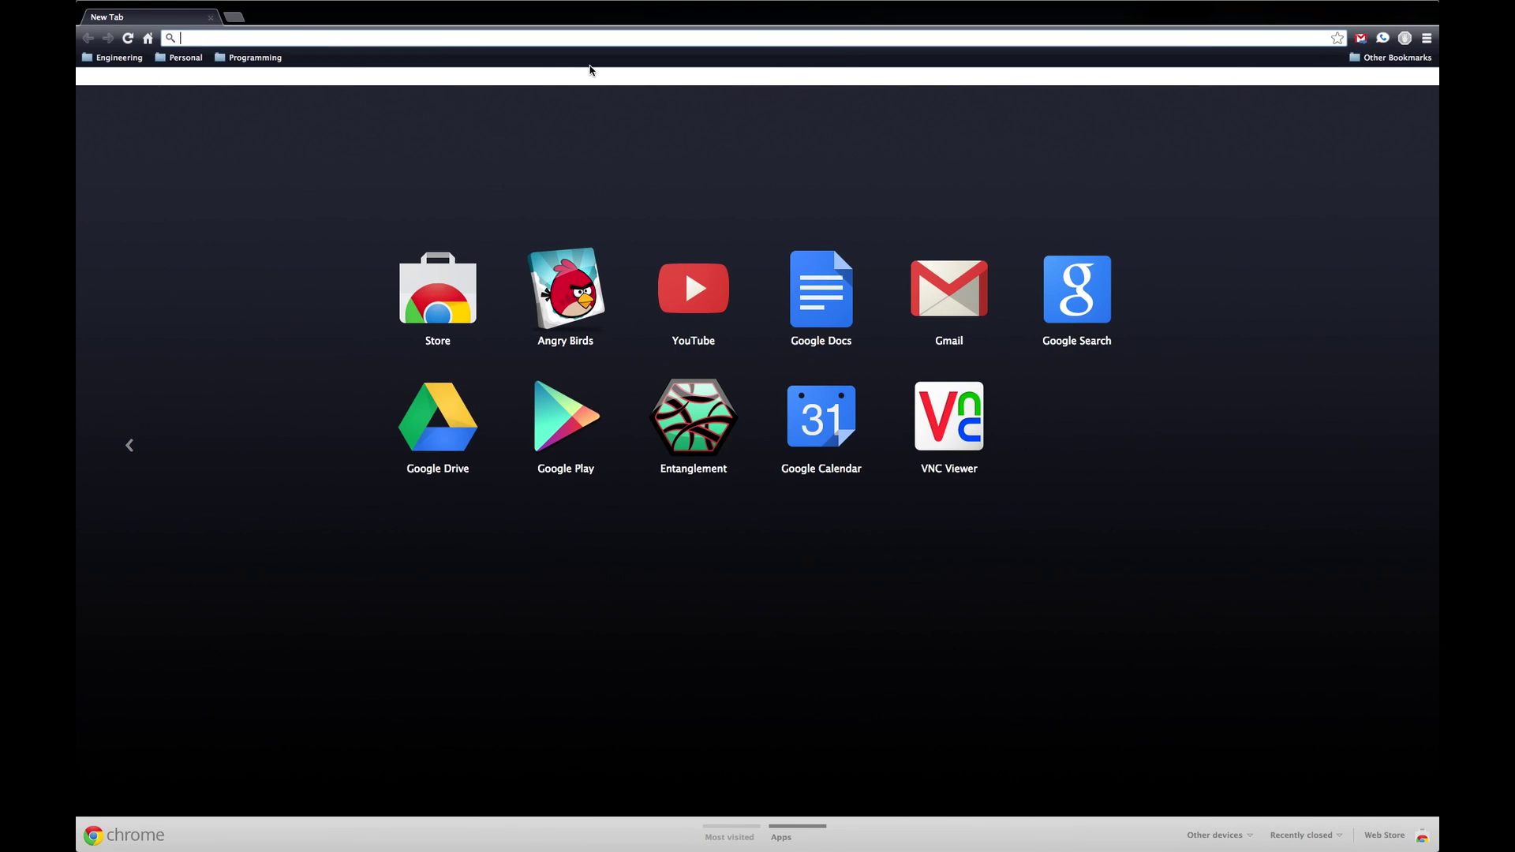
type("freenas.")
type("org")
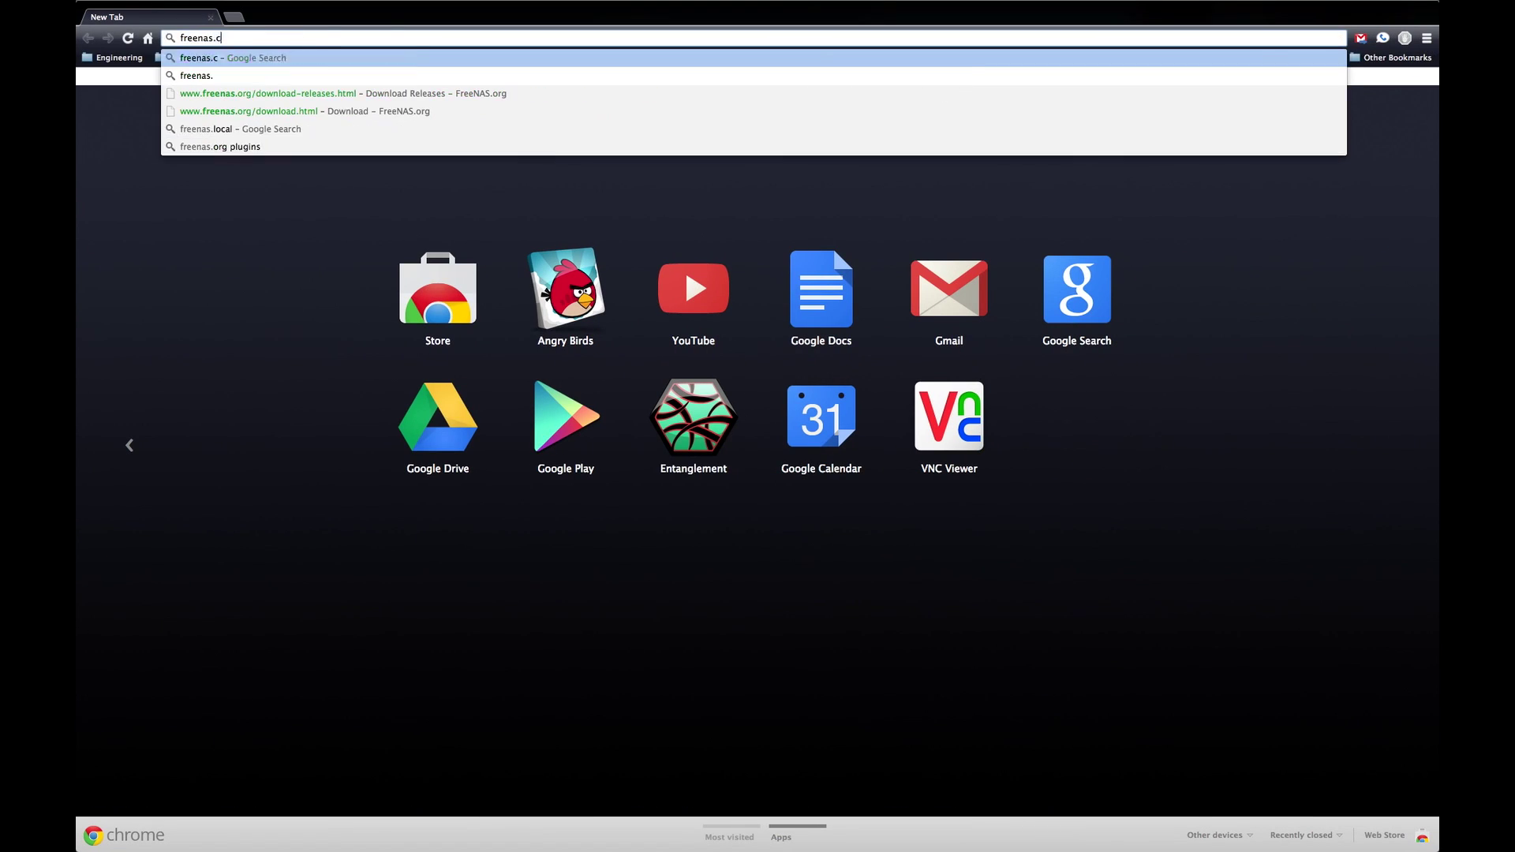
key("Return")
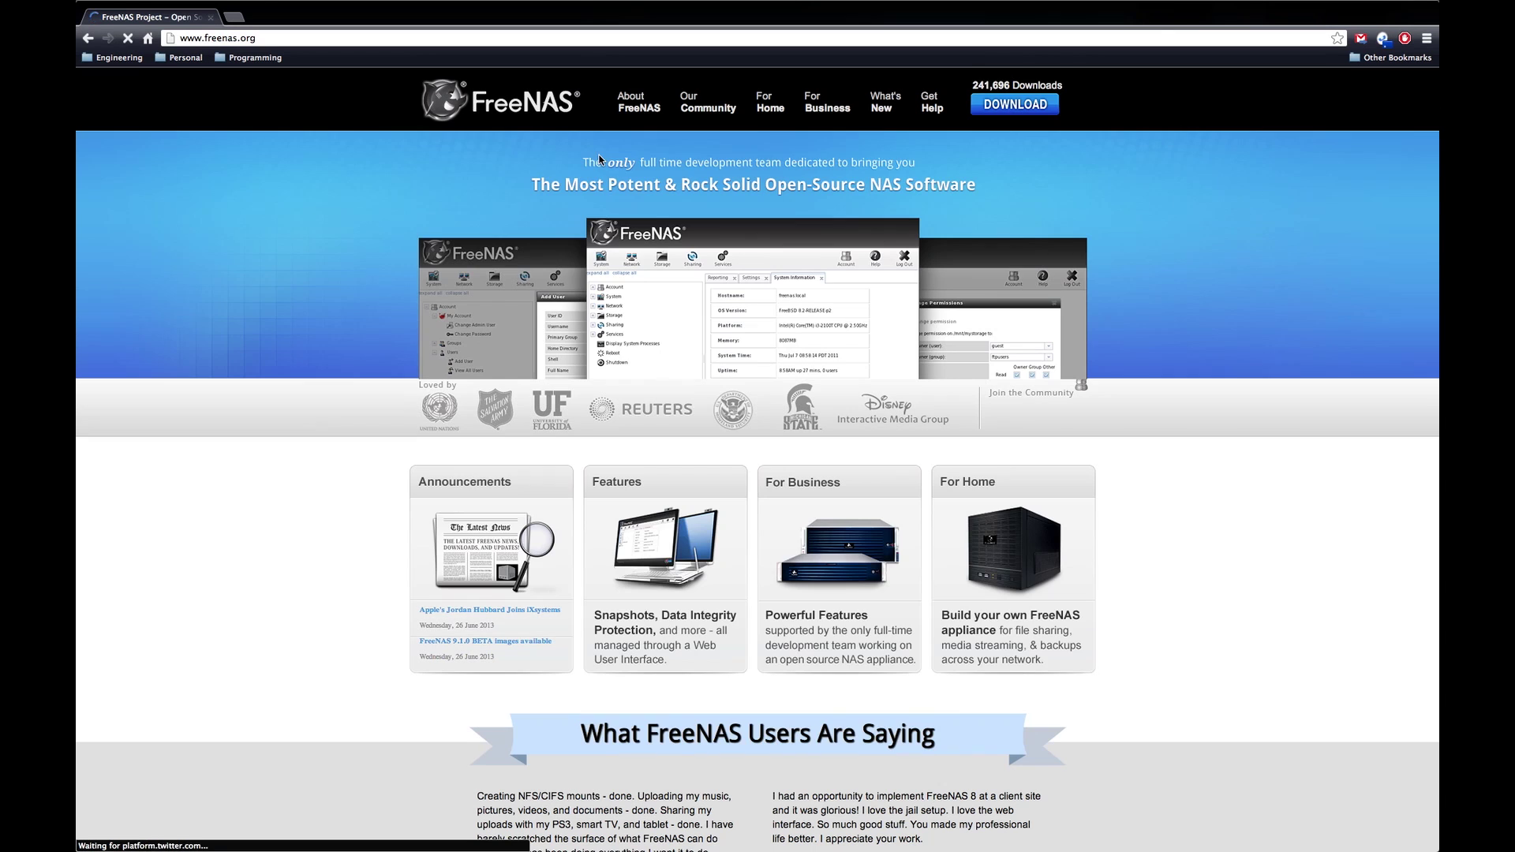
left_click(1004, 106)
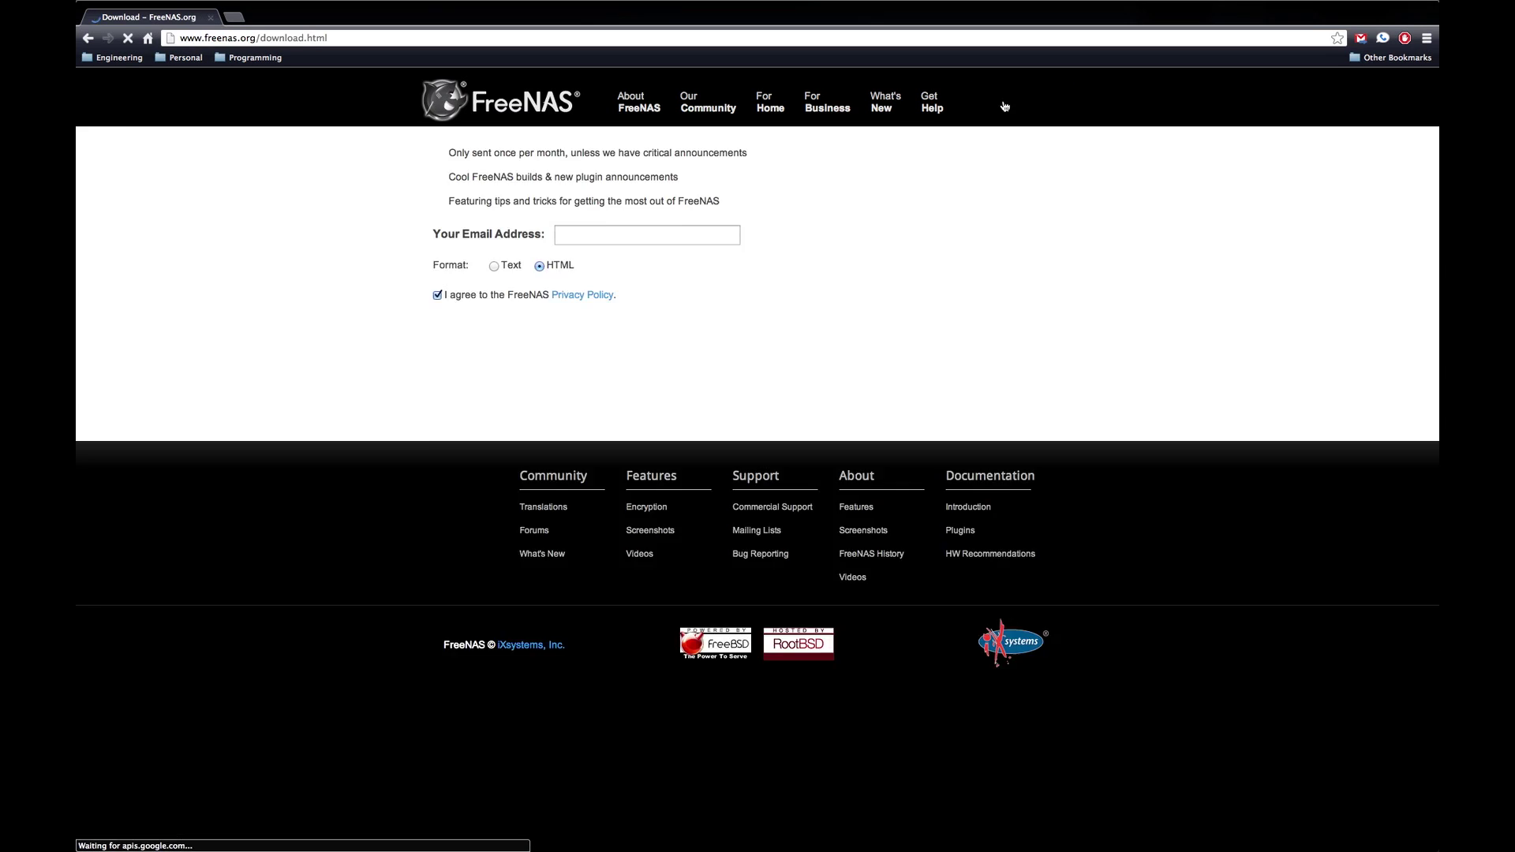
left_click(903, 626)
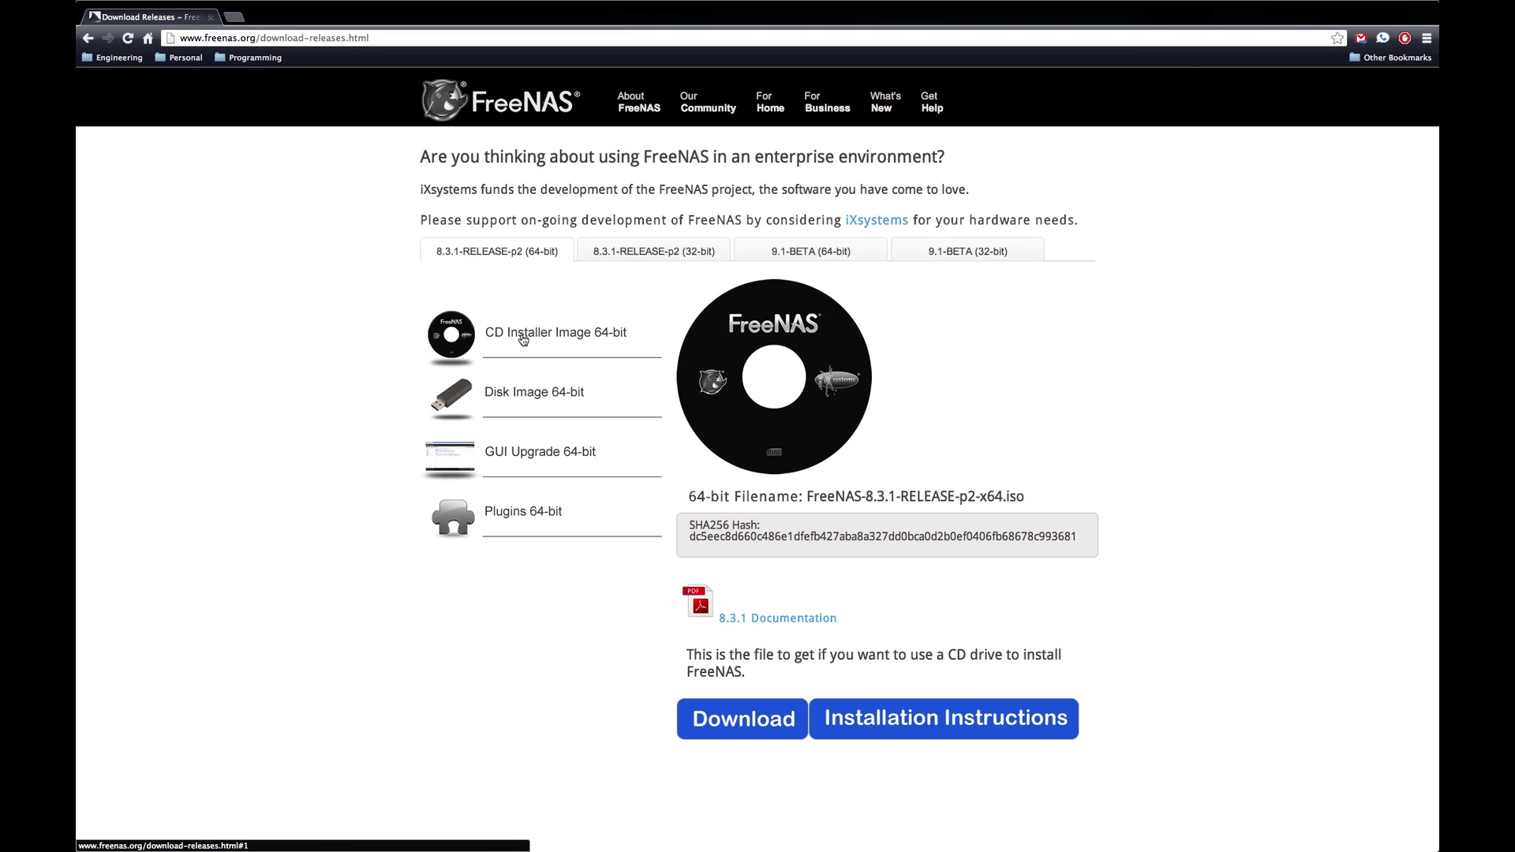
left_click(730, 721)
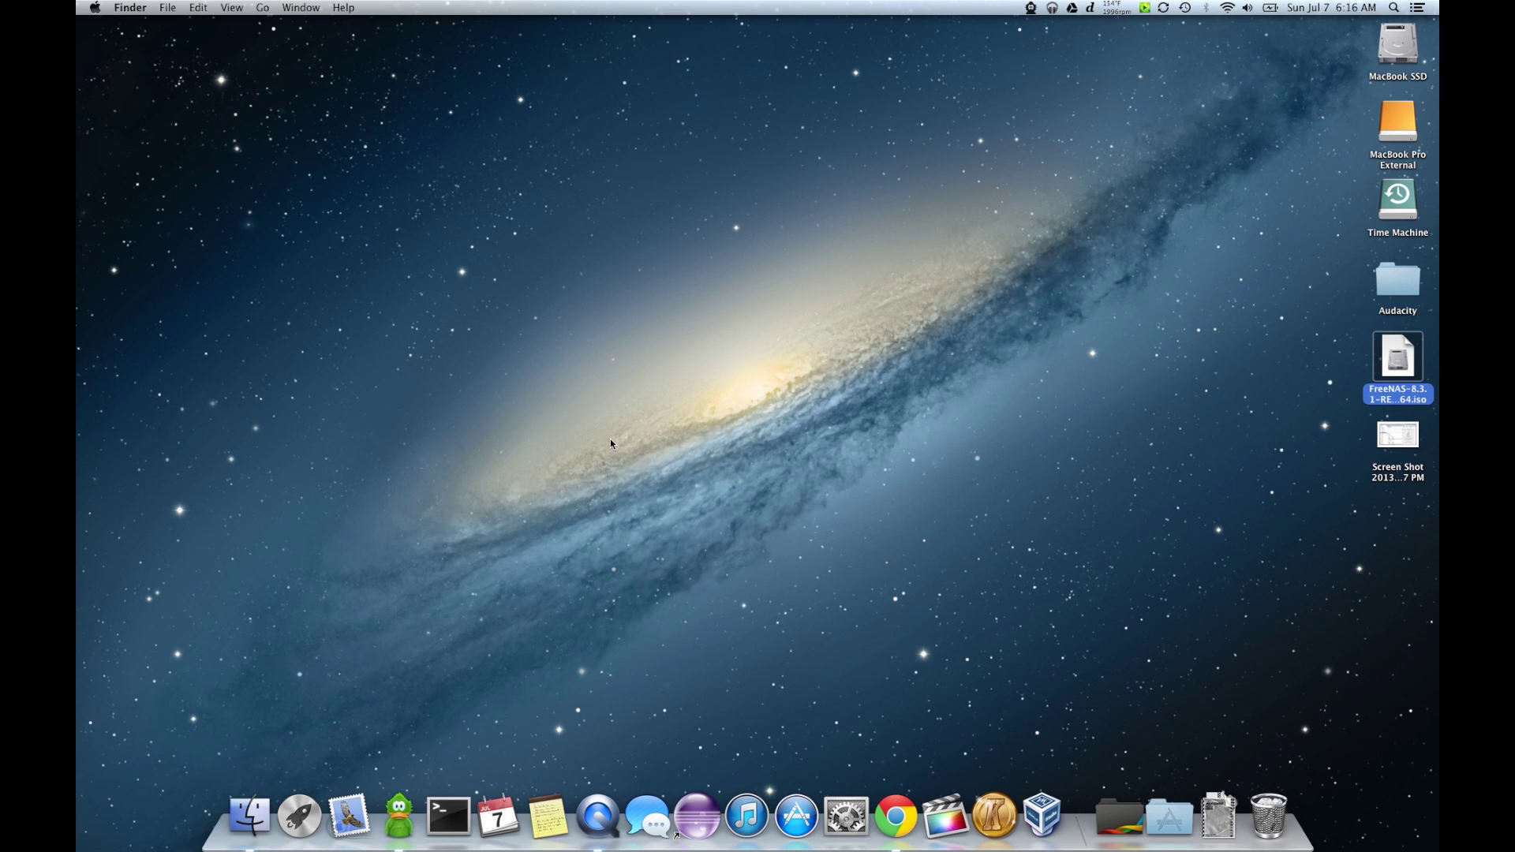
- Launch VirtualBox and start a new BSD virtual machine named FreeNAS with 2048 MB memory
left_click(1046, 791)
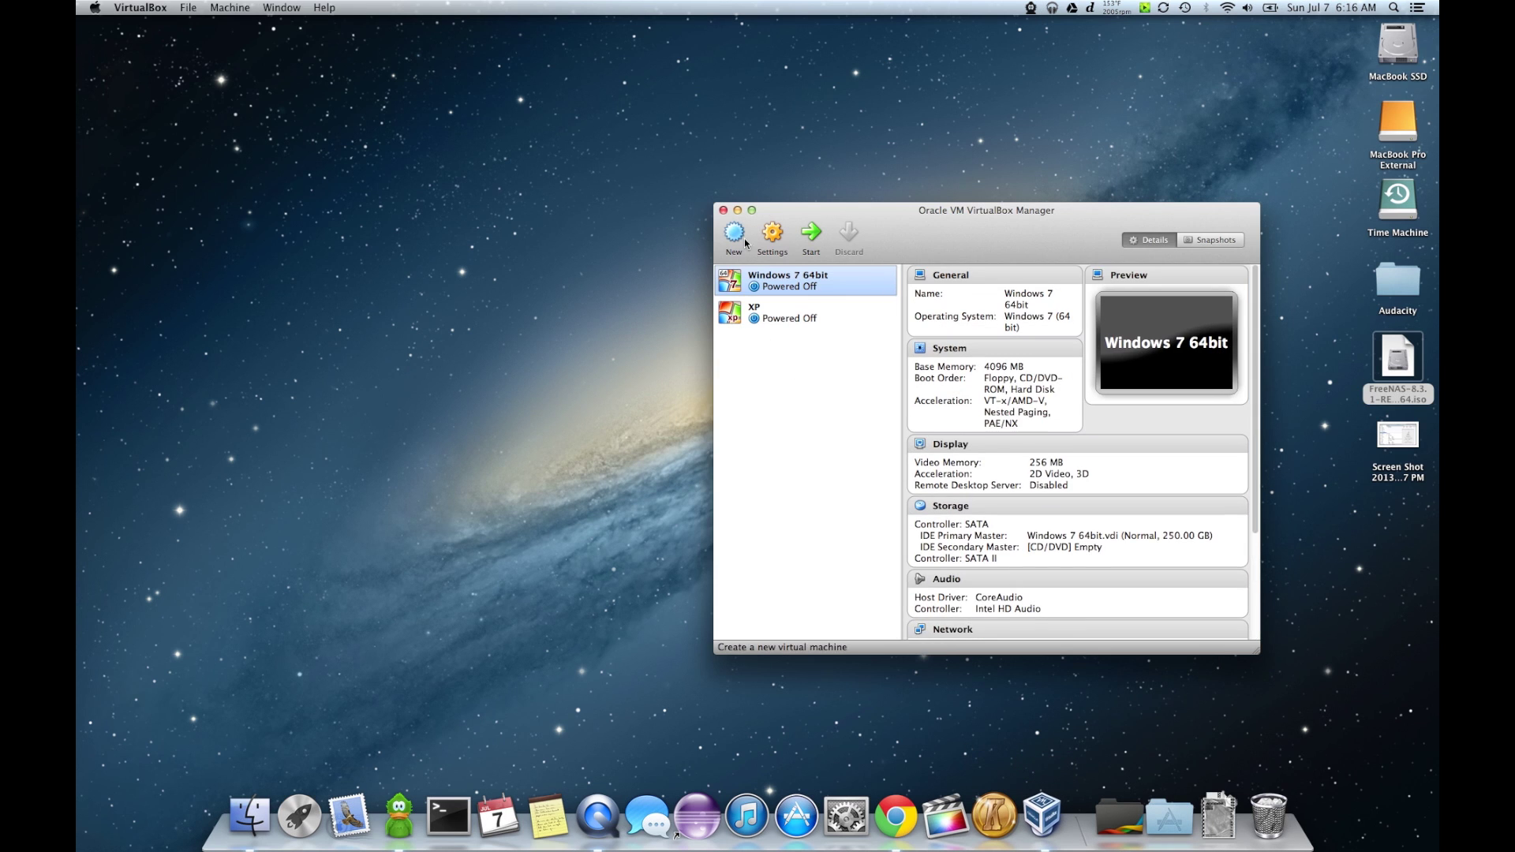
left_click(734, 232)
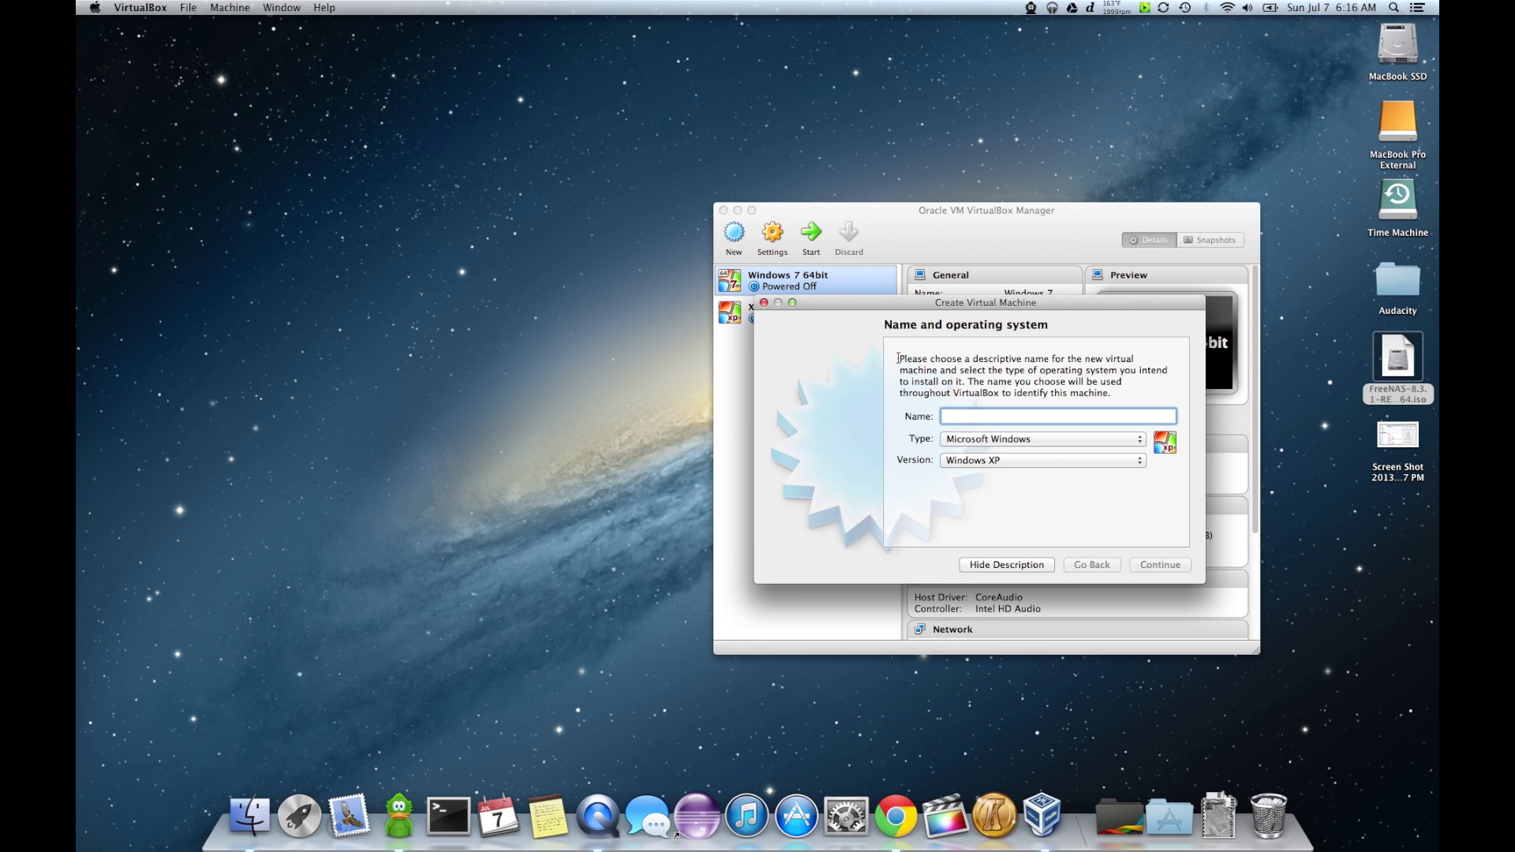
type("FreeNAS")
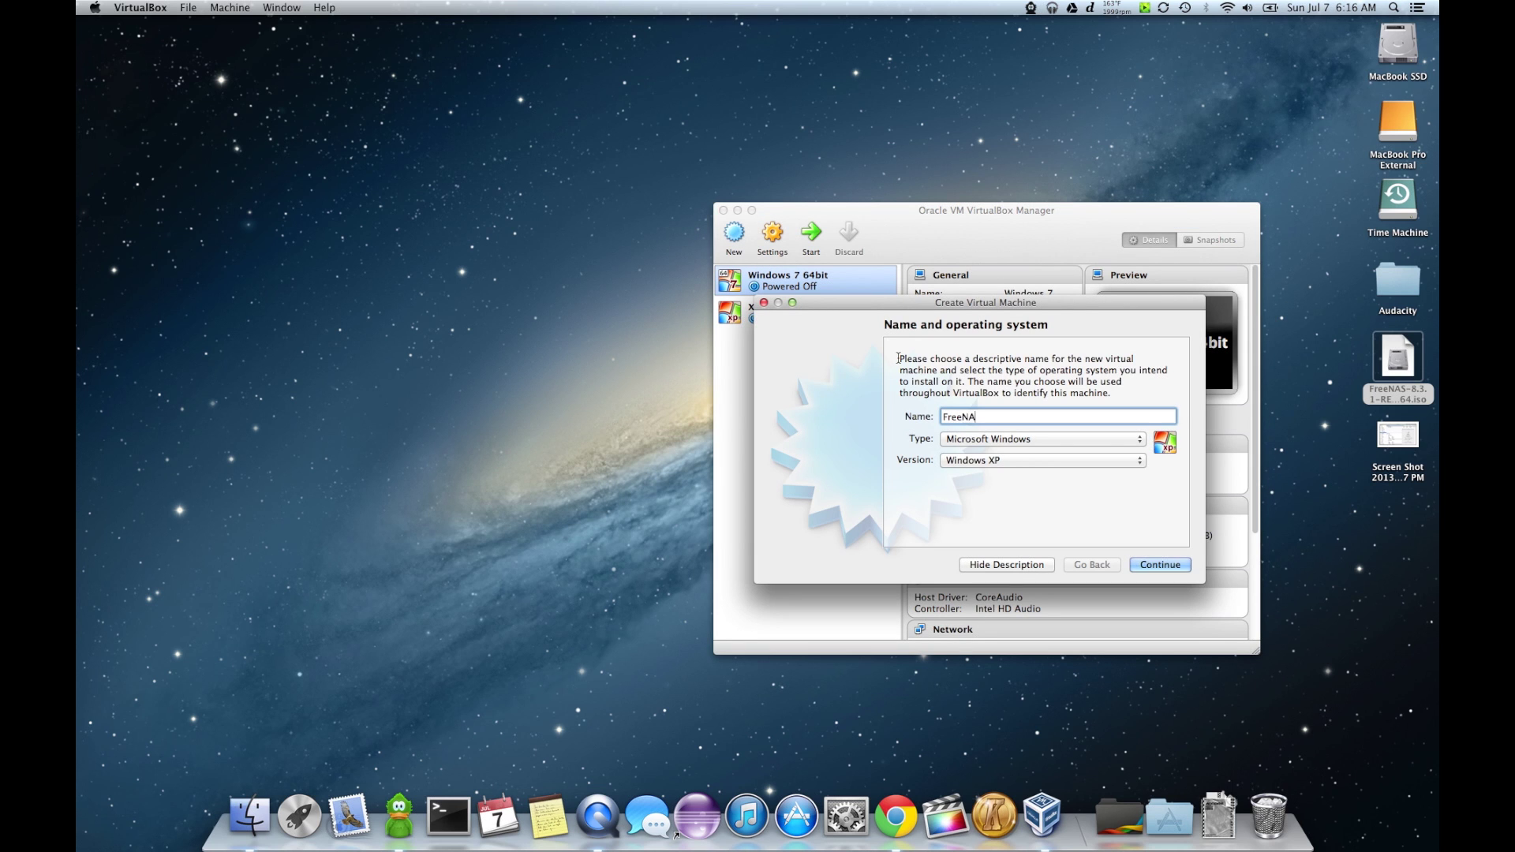
left_click(1012, 439)
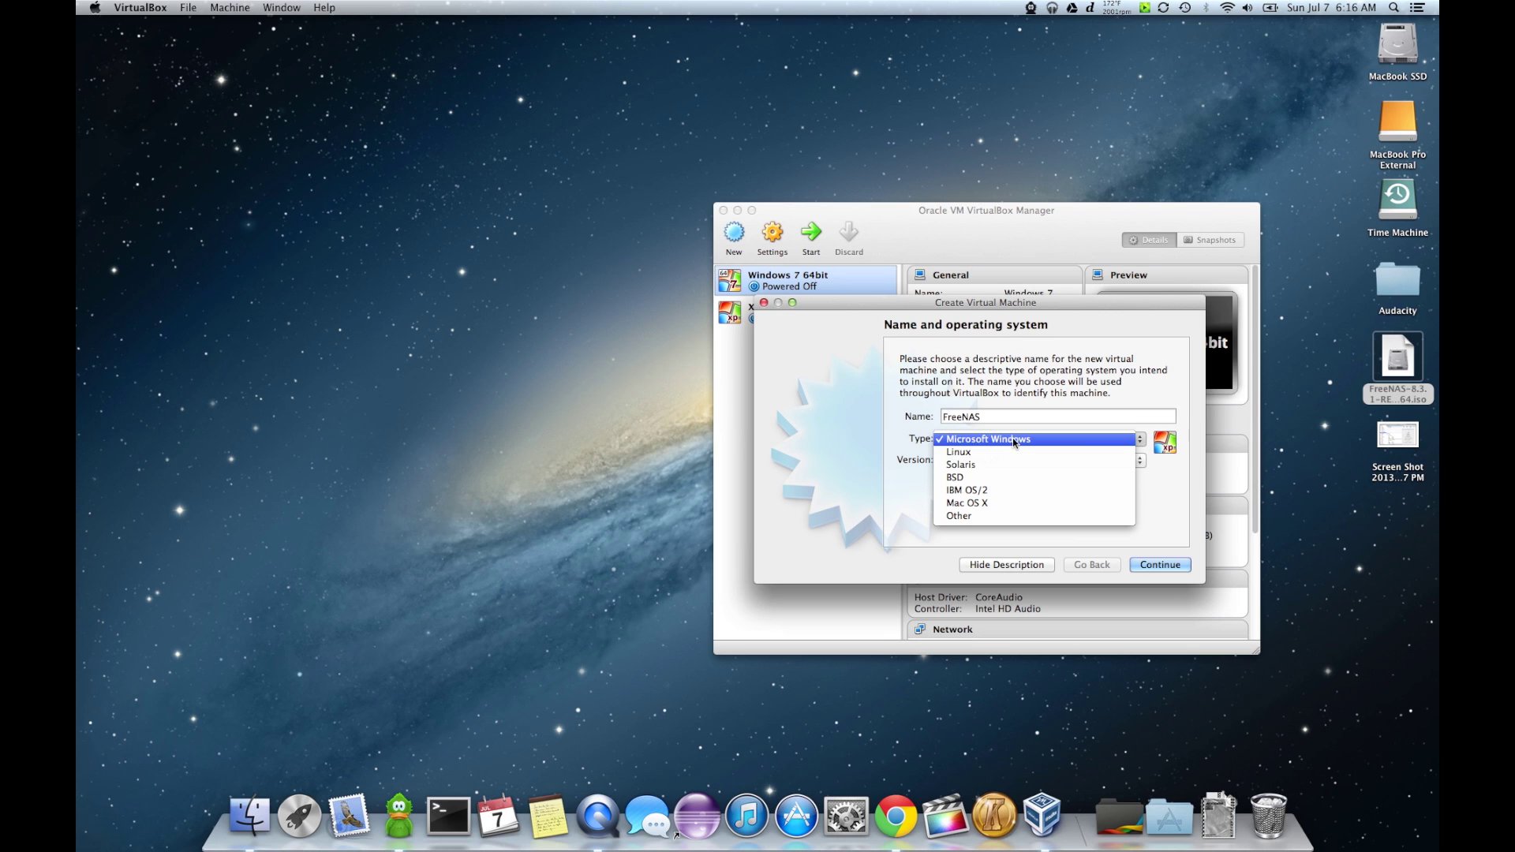
left_click(1002, 478)
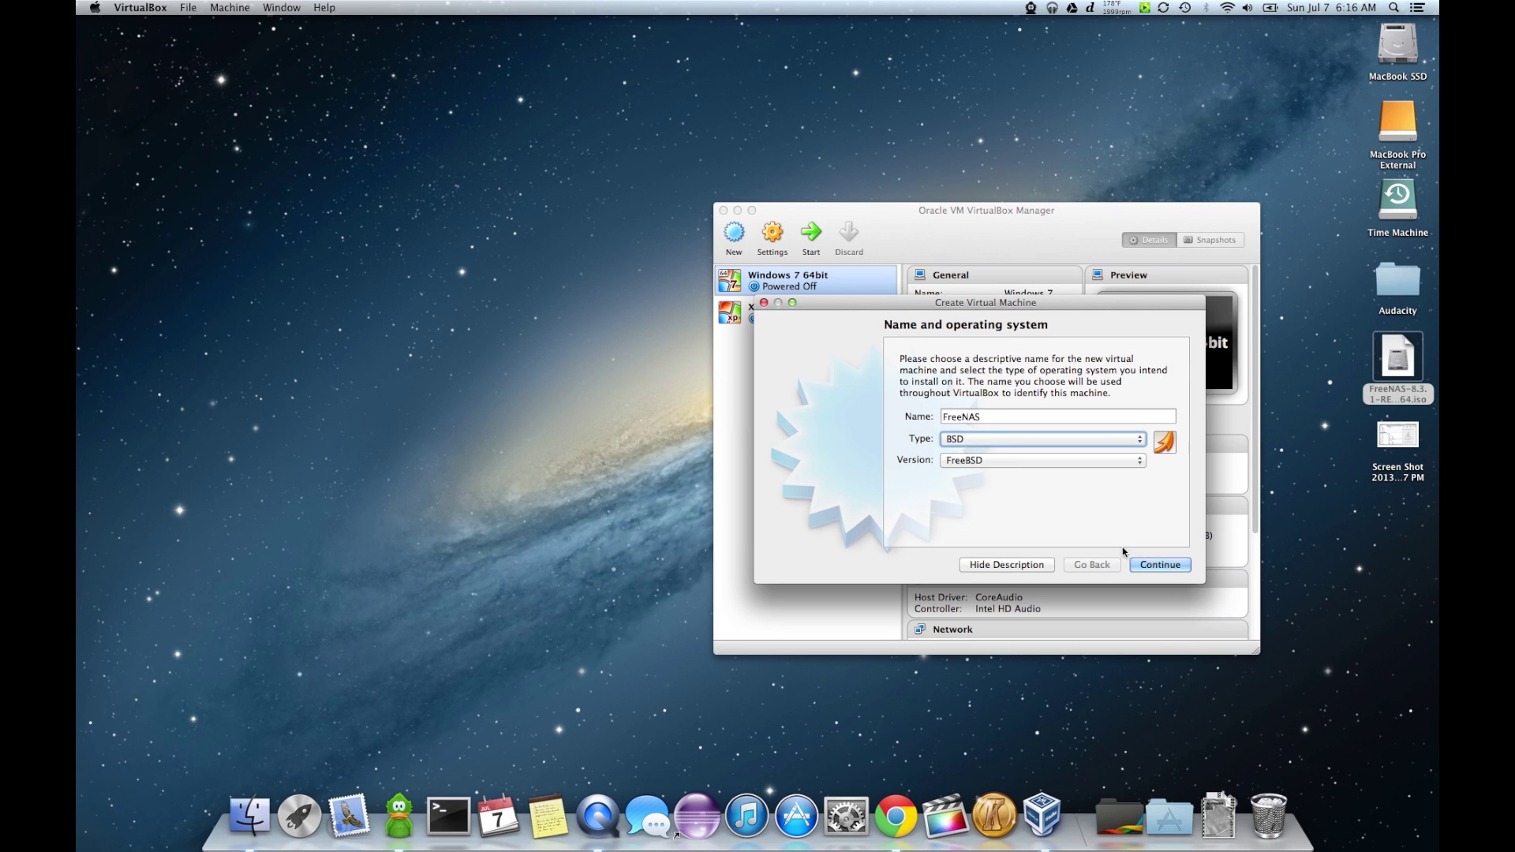
left_click(1142, 564)
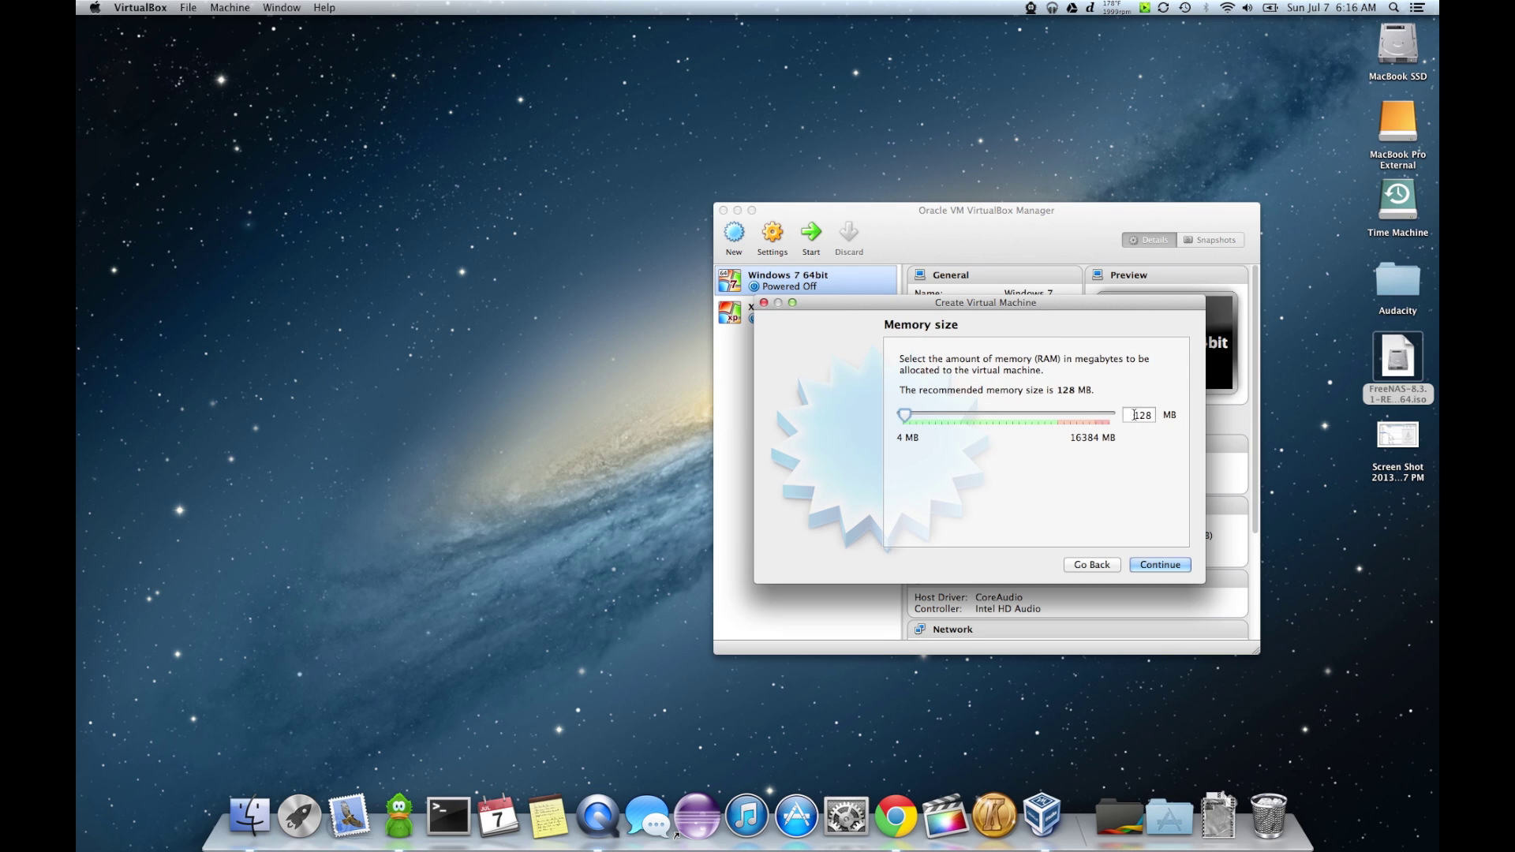
type("2048")
- Give it a new 8 GB dynamically allocated VDI hard disk and create the VM
left_click(1154, 565)
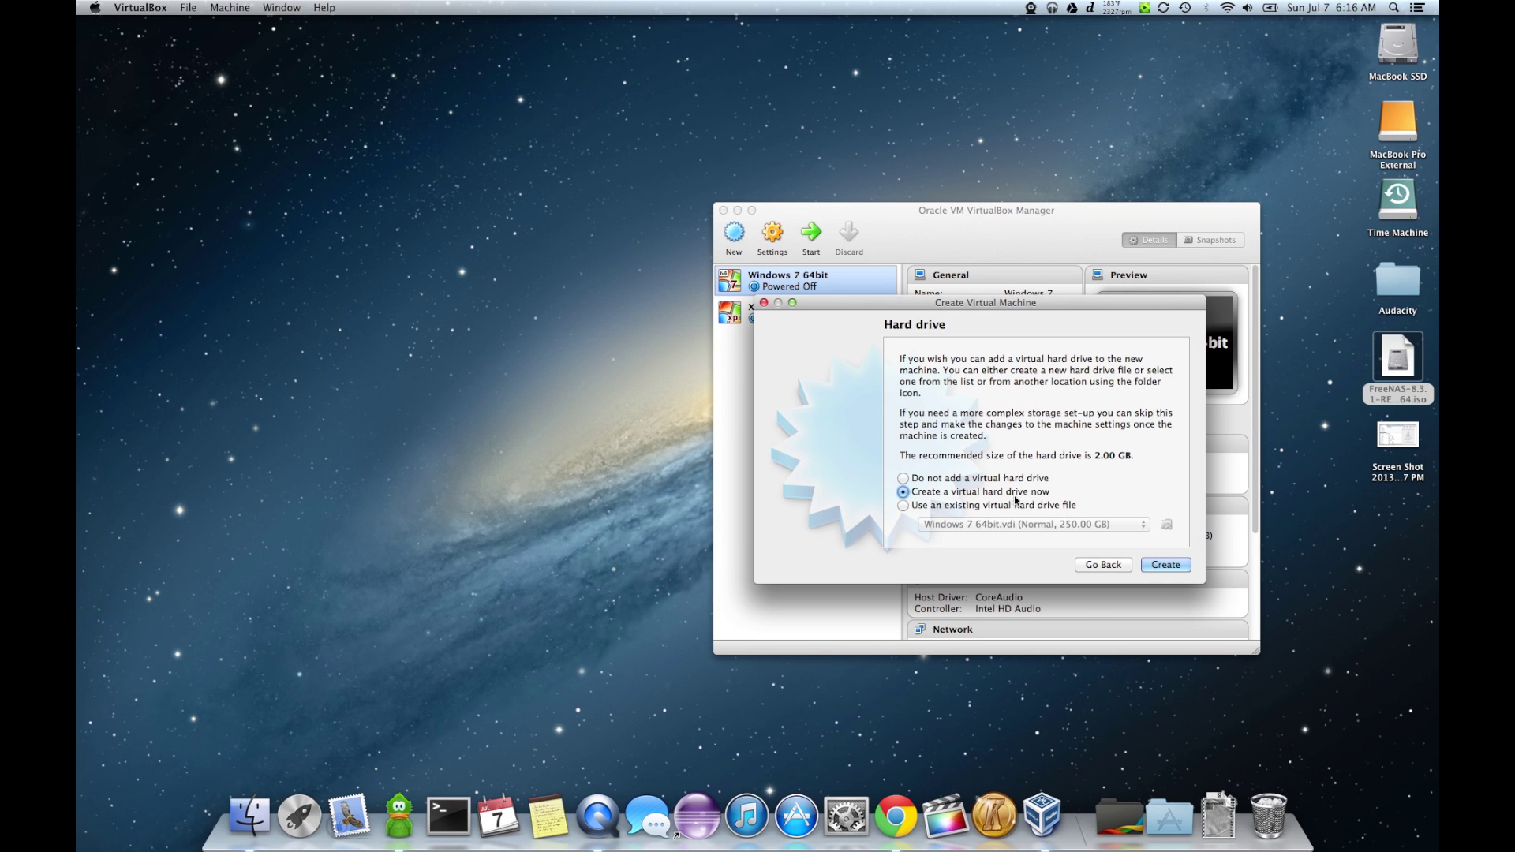
left_click(1165, 565)
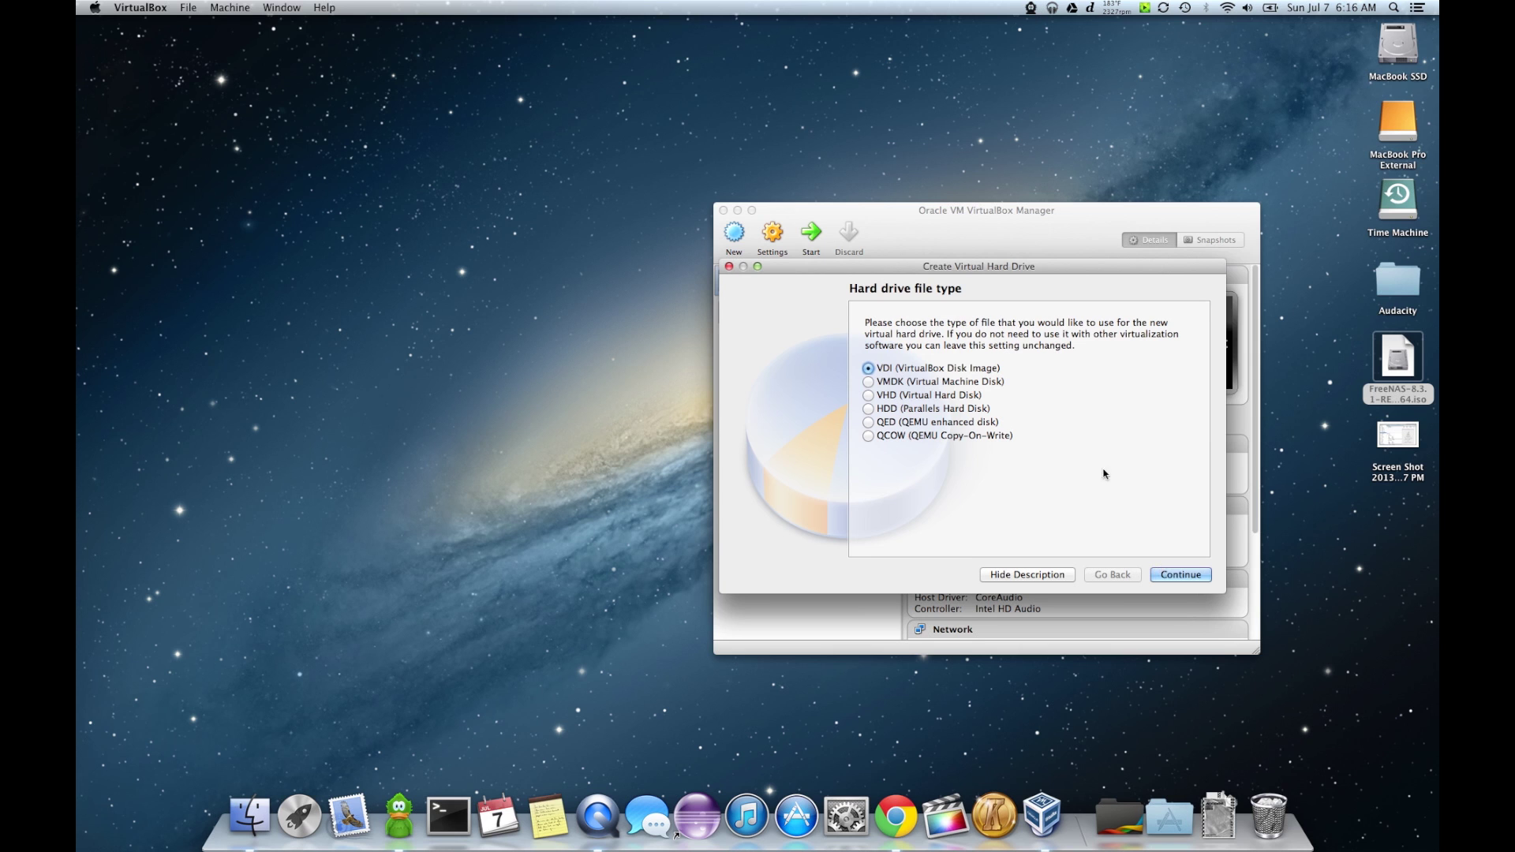
left_click(1178, 576)
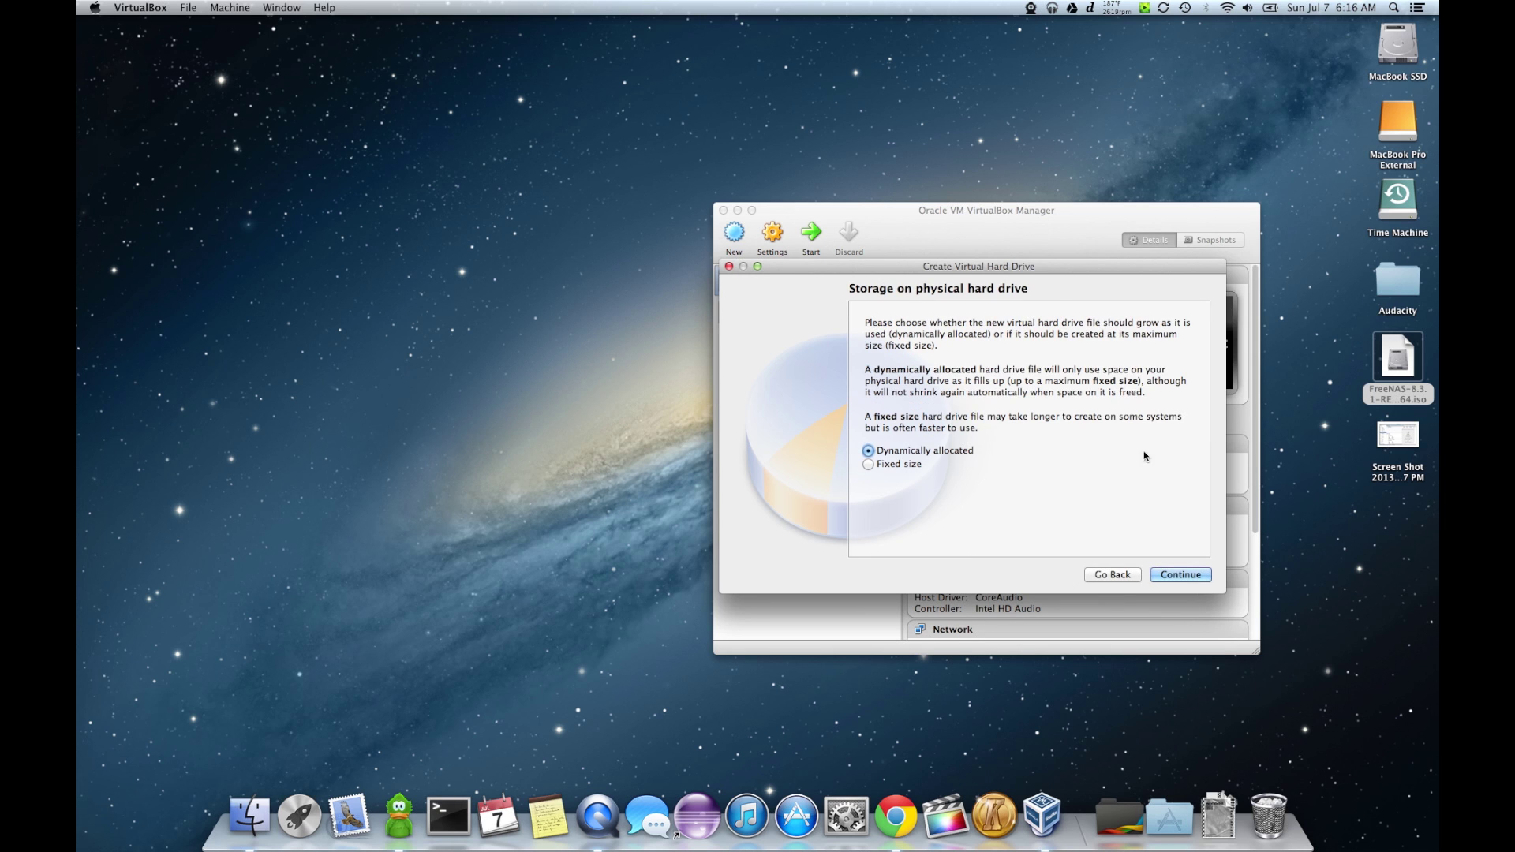
left_click(1178, 575)
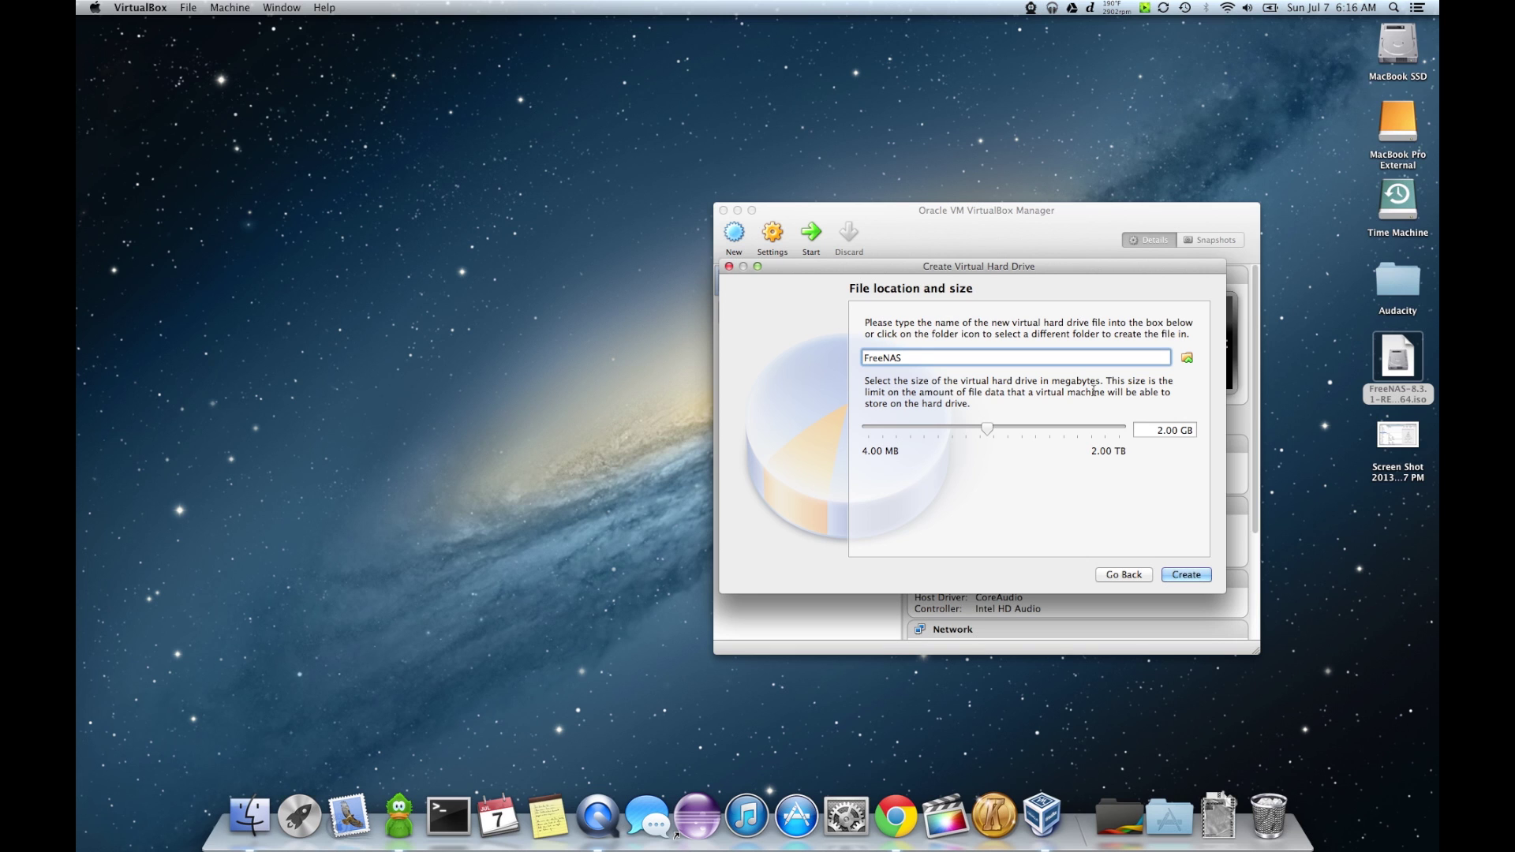
left_click(1159, 430)
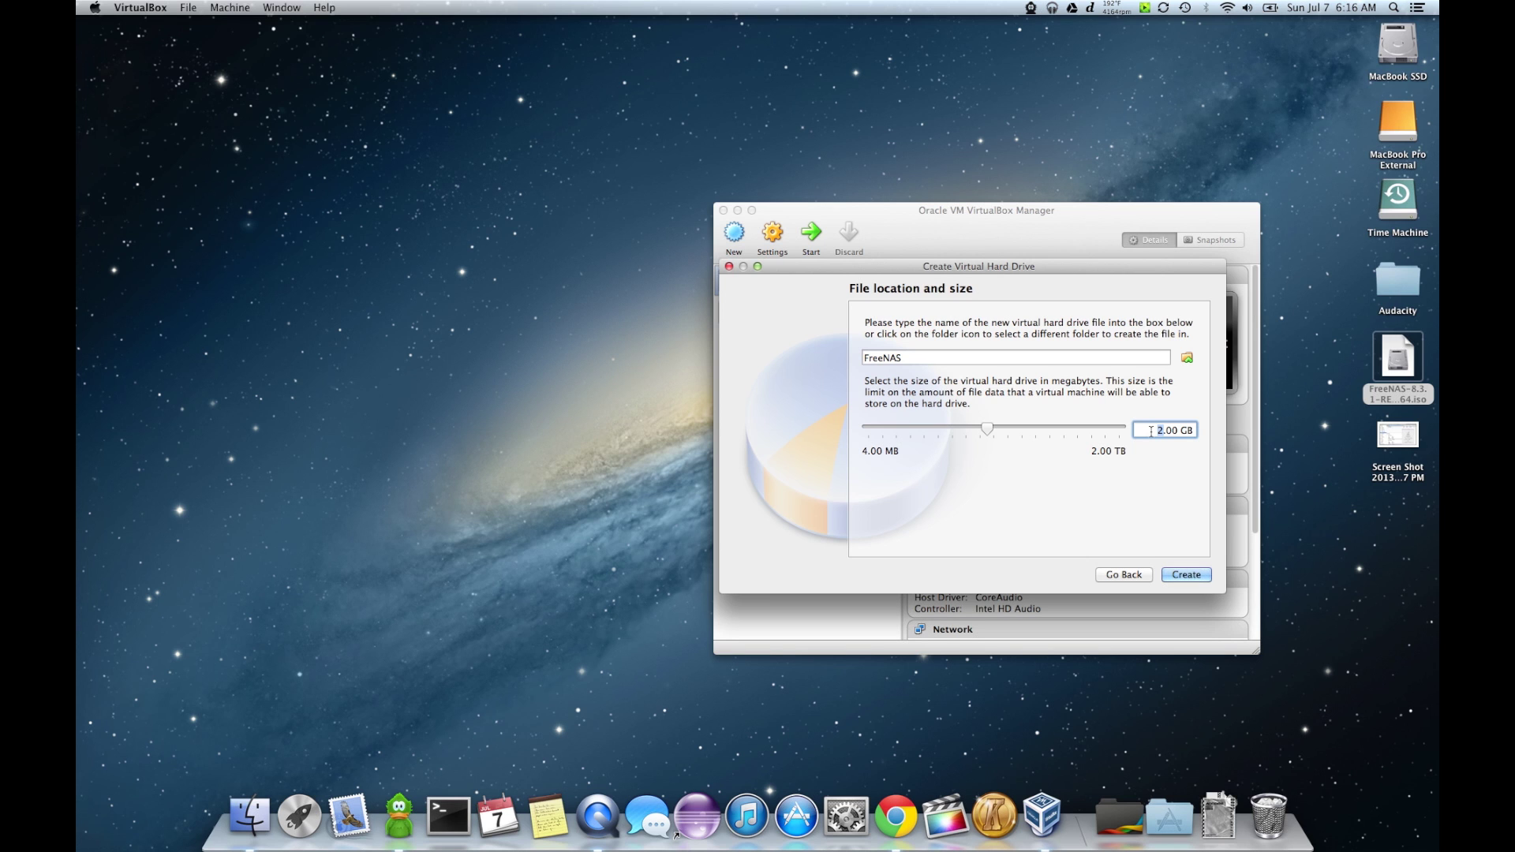
left_click(1172, 577)
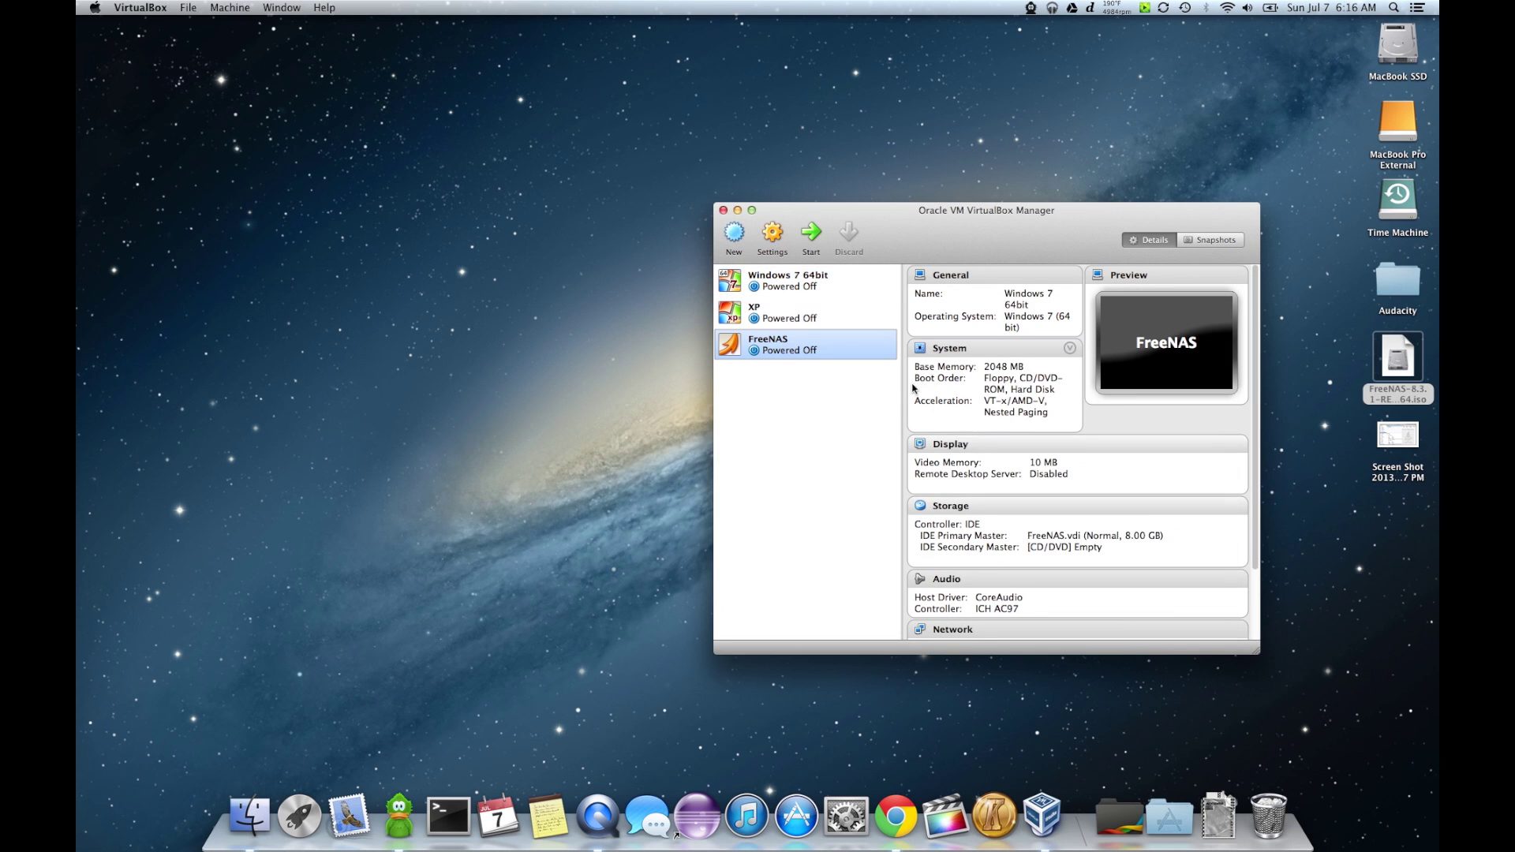
- Start the FreeNAS VM using the FreeNAS ISO on the Desktop as its start-up disk
left_click(810, 232)
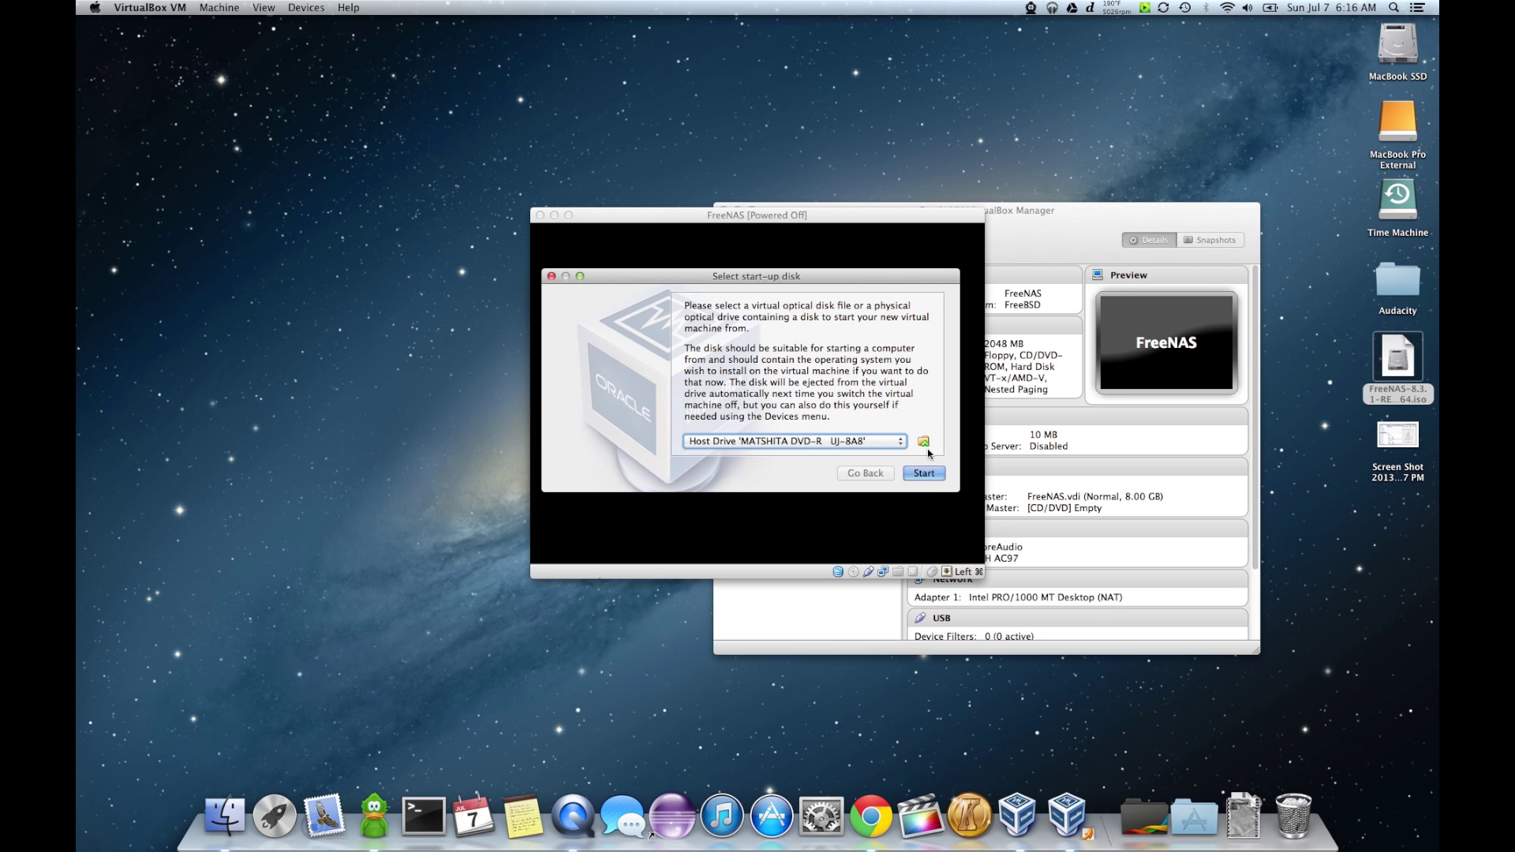
left_click(924, 442)
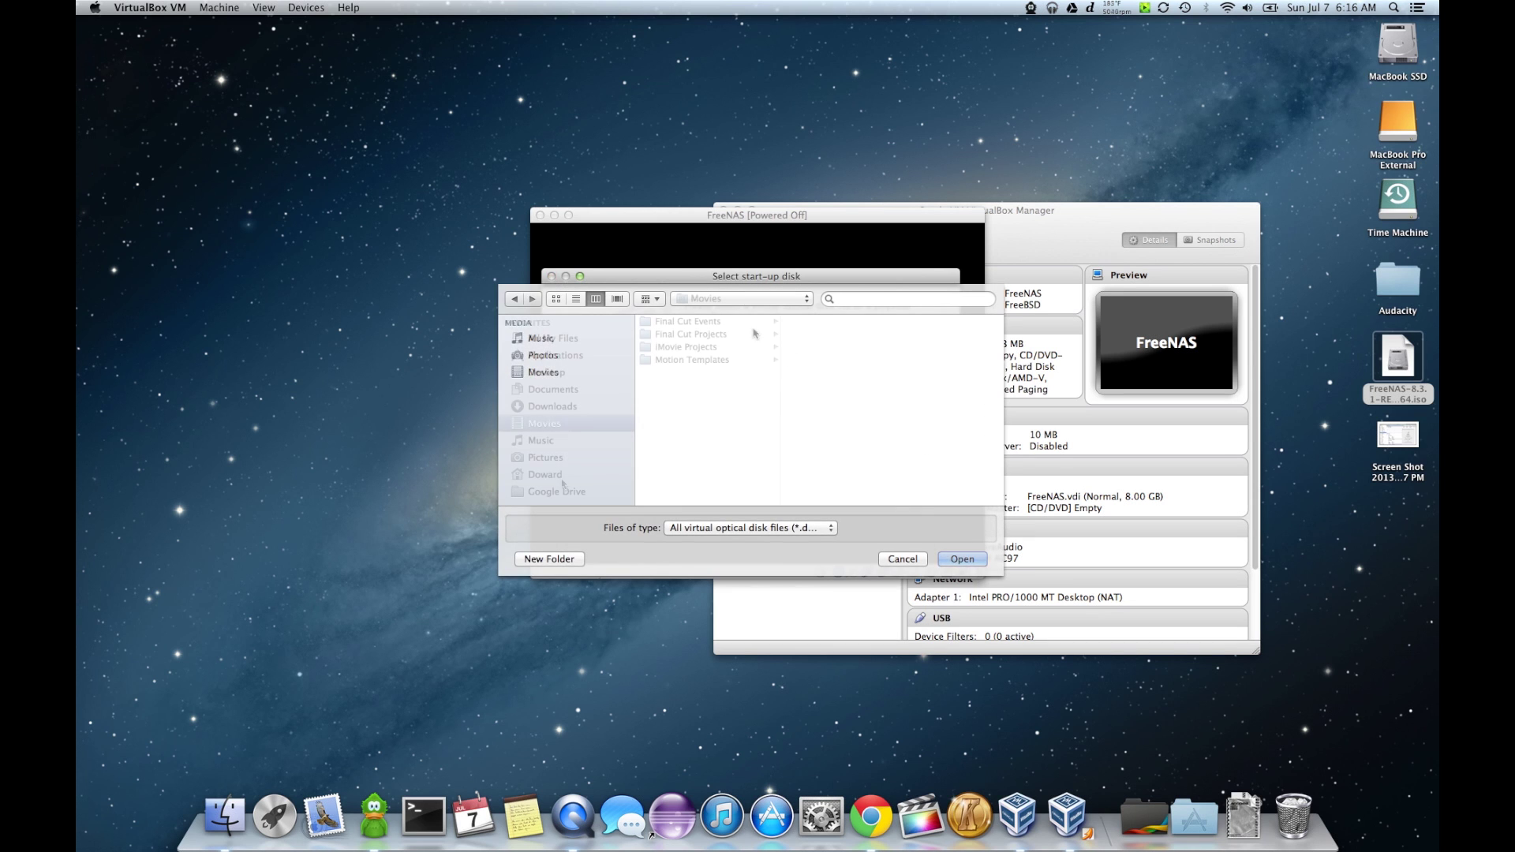
scroll(566, 438, "down", 3)
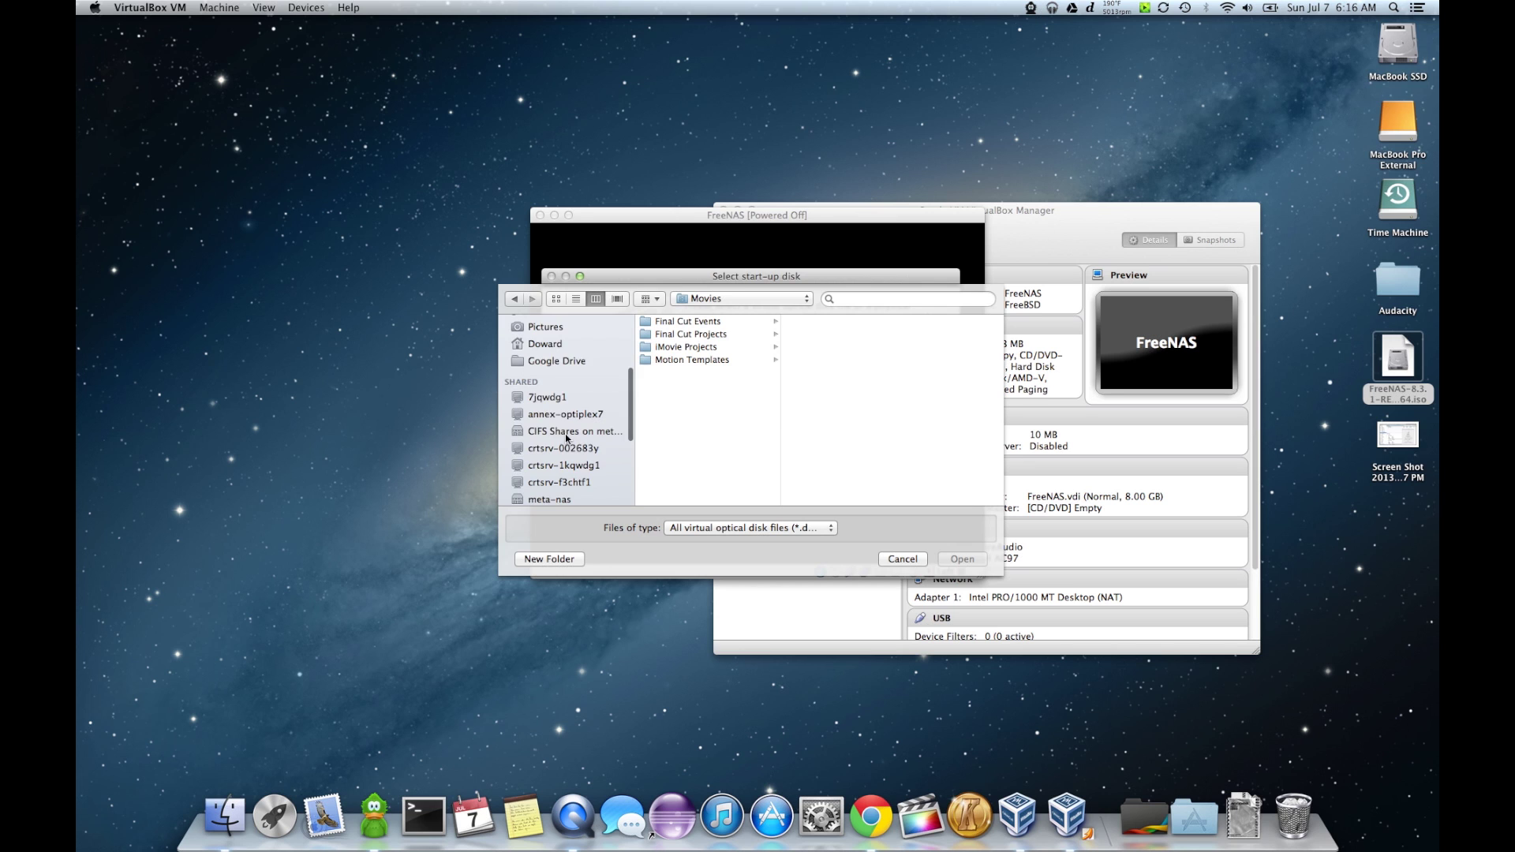
scroll(567, 439, "up", 3)
left_click(560, 407)
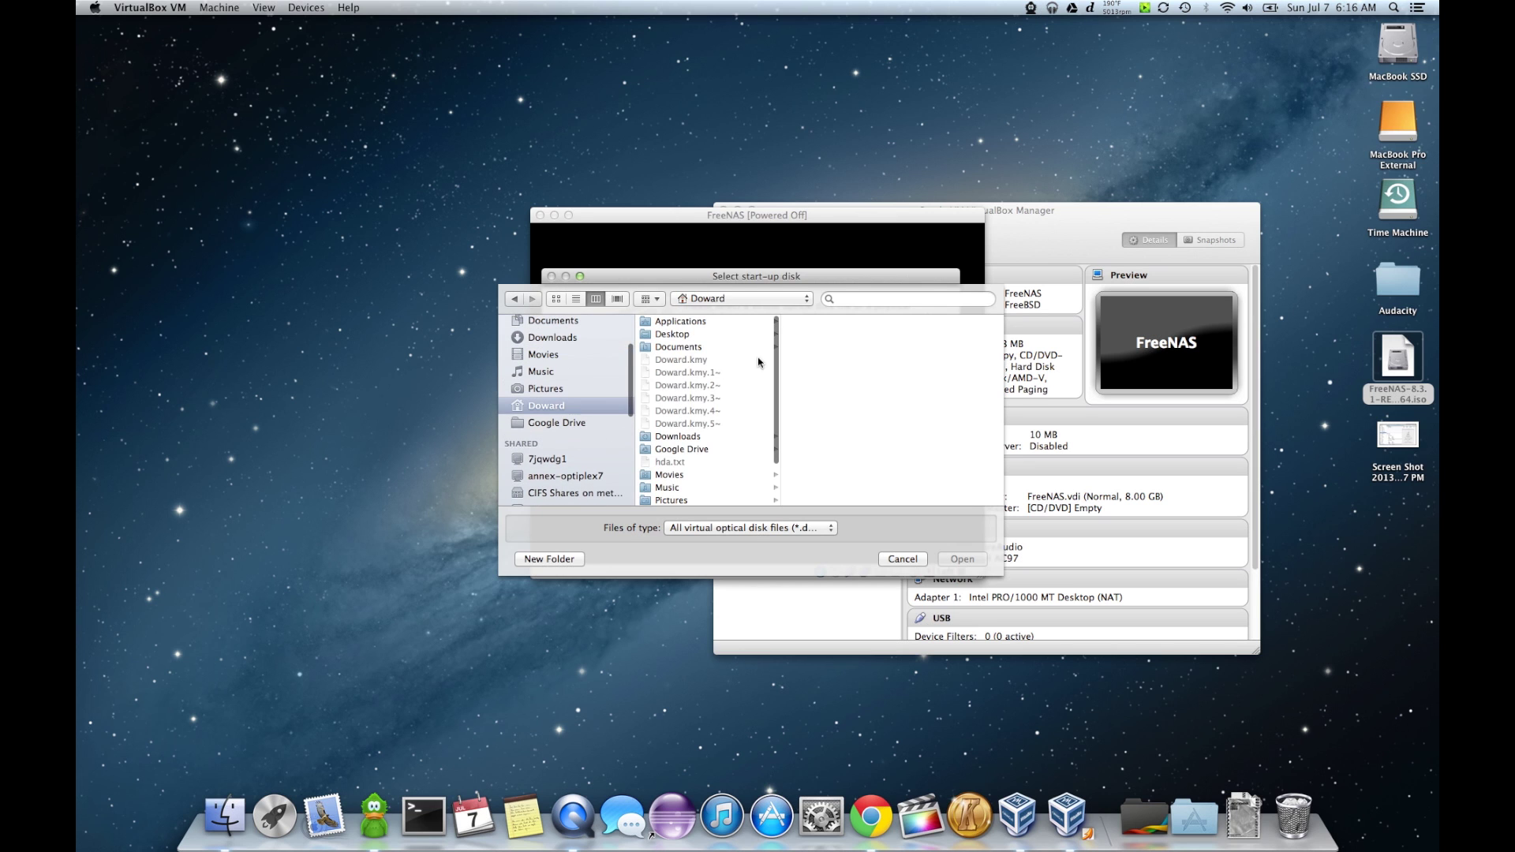
left_click(700, 337)
left_click(851, 336)
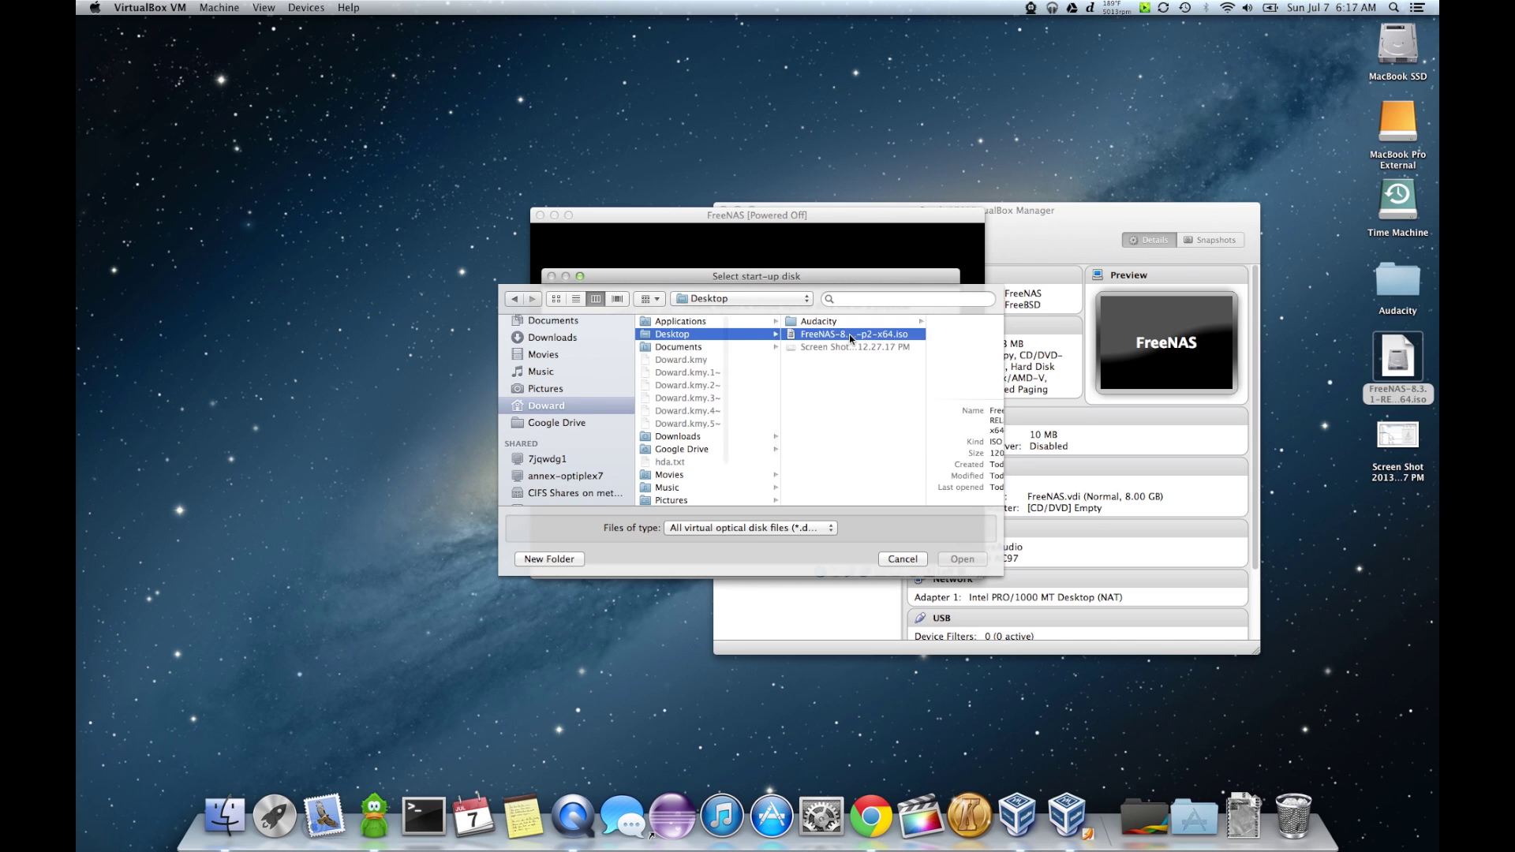
left_click(963, 562)
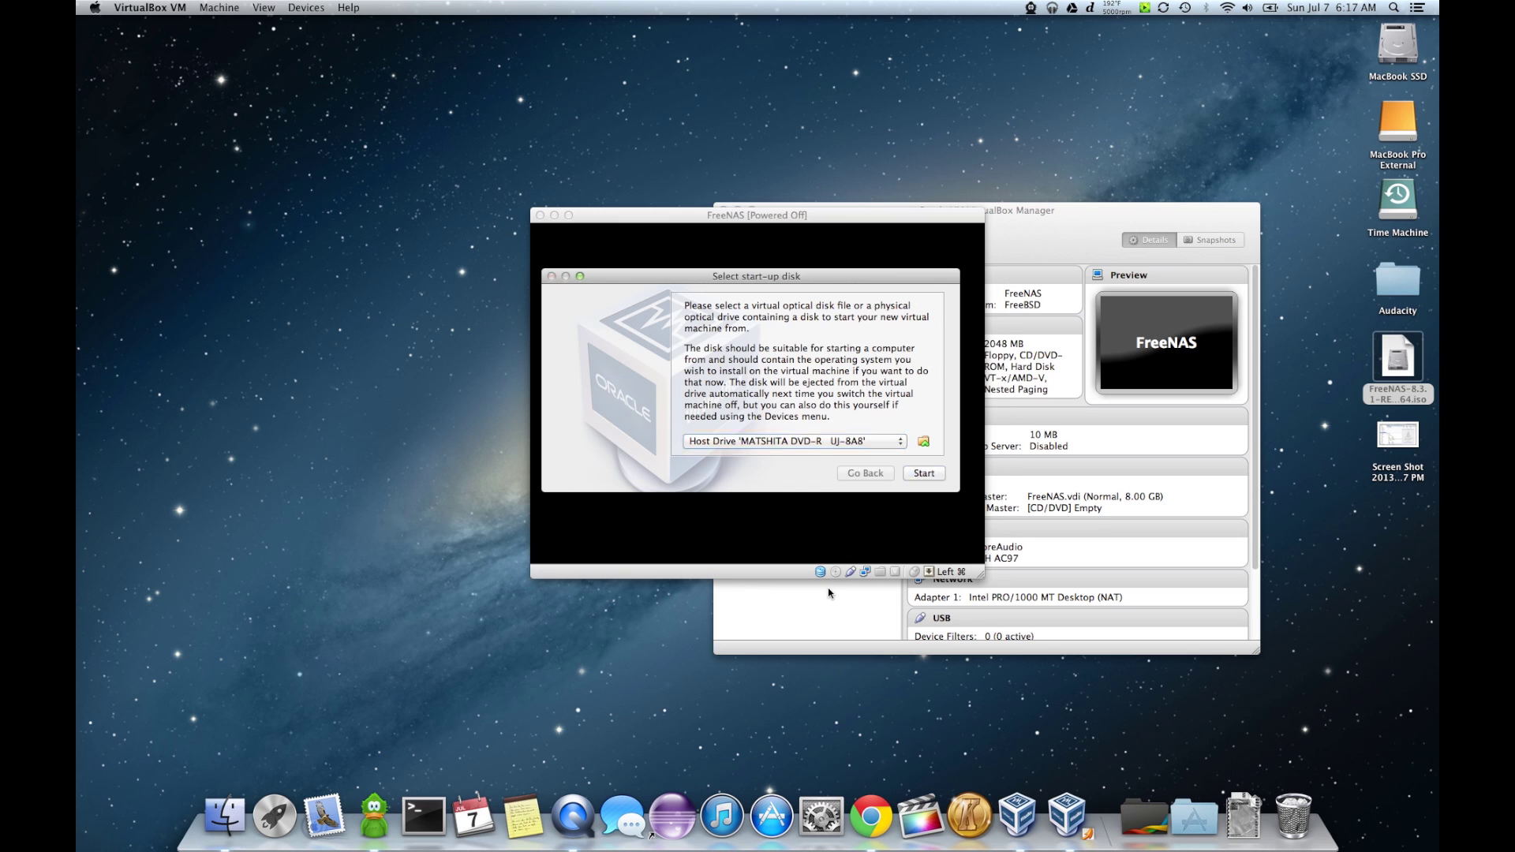
left_click(912, 475)
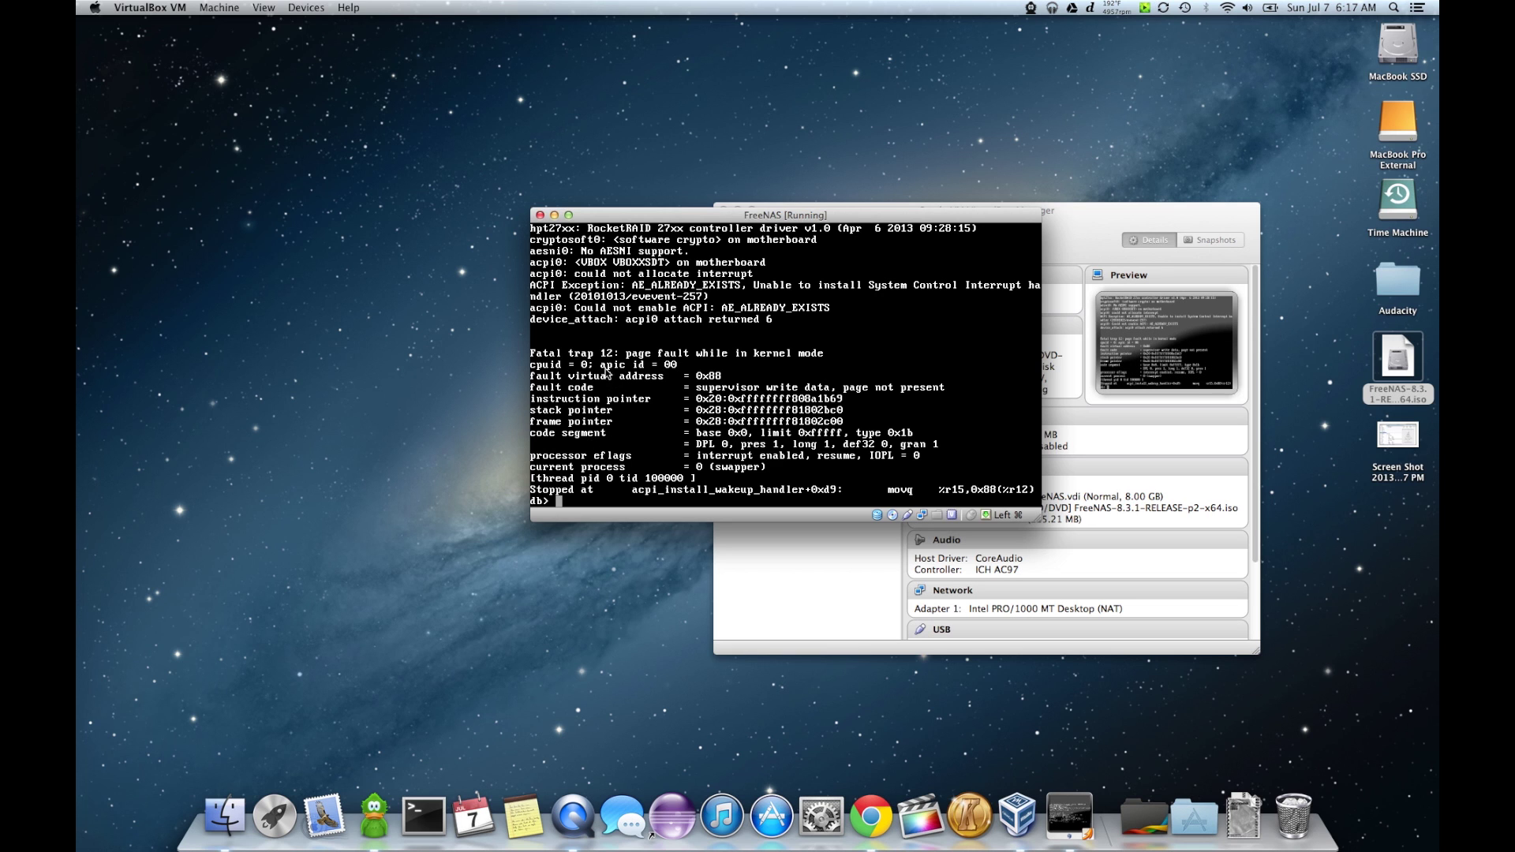
- Power off the crashed FreeNAS VM and open its Settings dialog
left_click(541, 216)
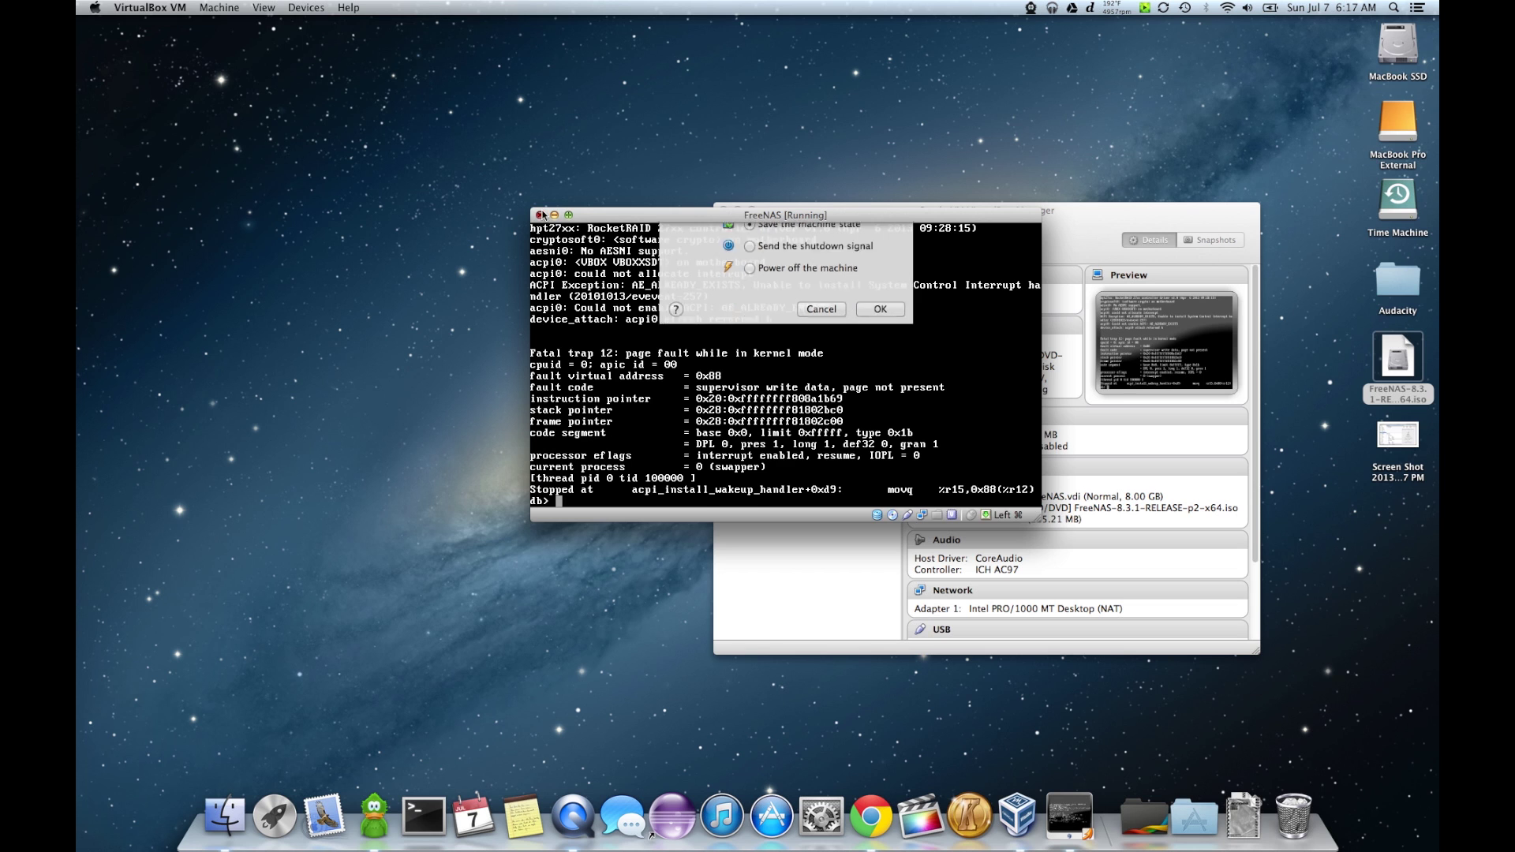
left_click(880, 356)
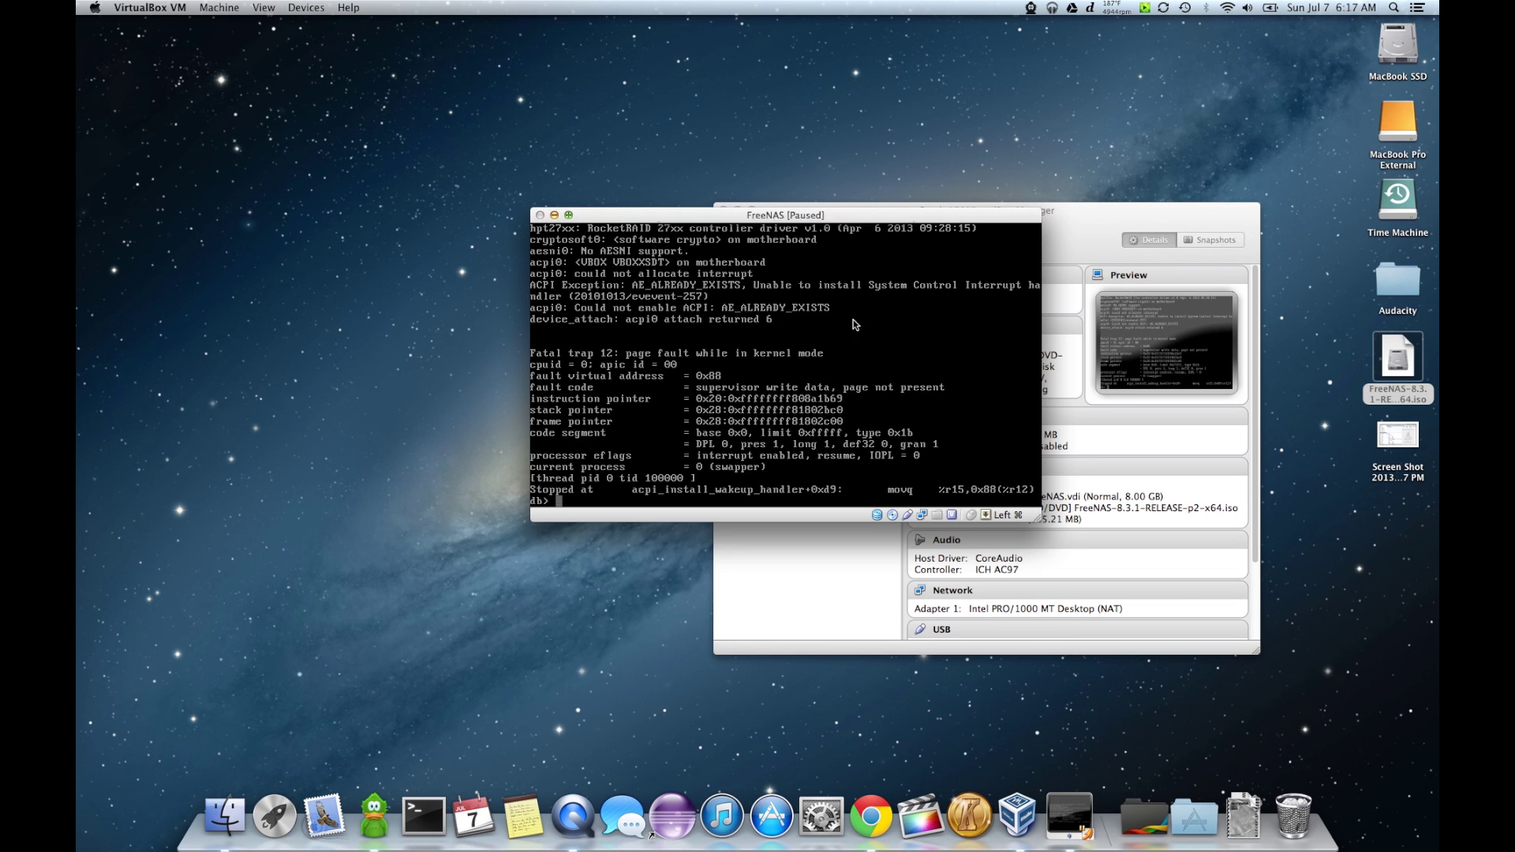
left_click(773, 237)
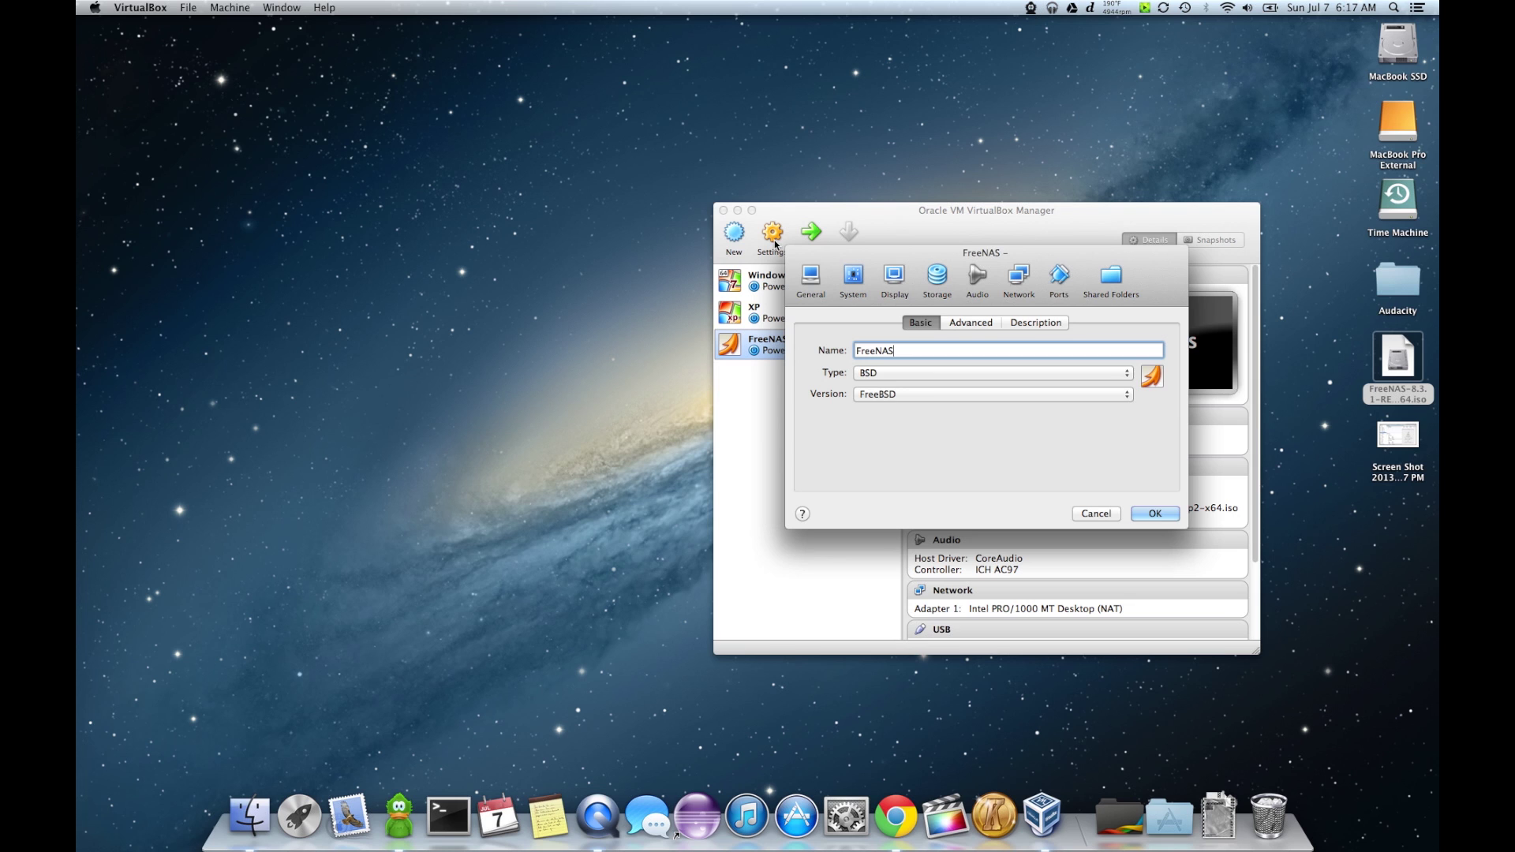
- Add a new 250 GB VDI hard disk named FreeNAS_Storage to the IDE controller
left_click(937, 281)
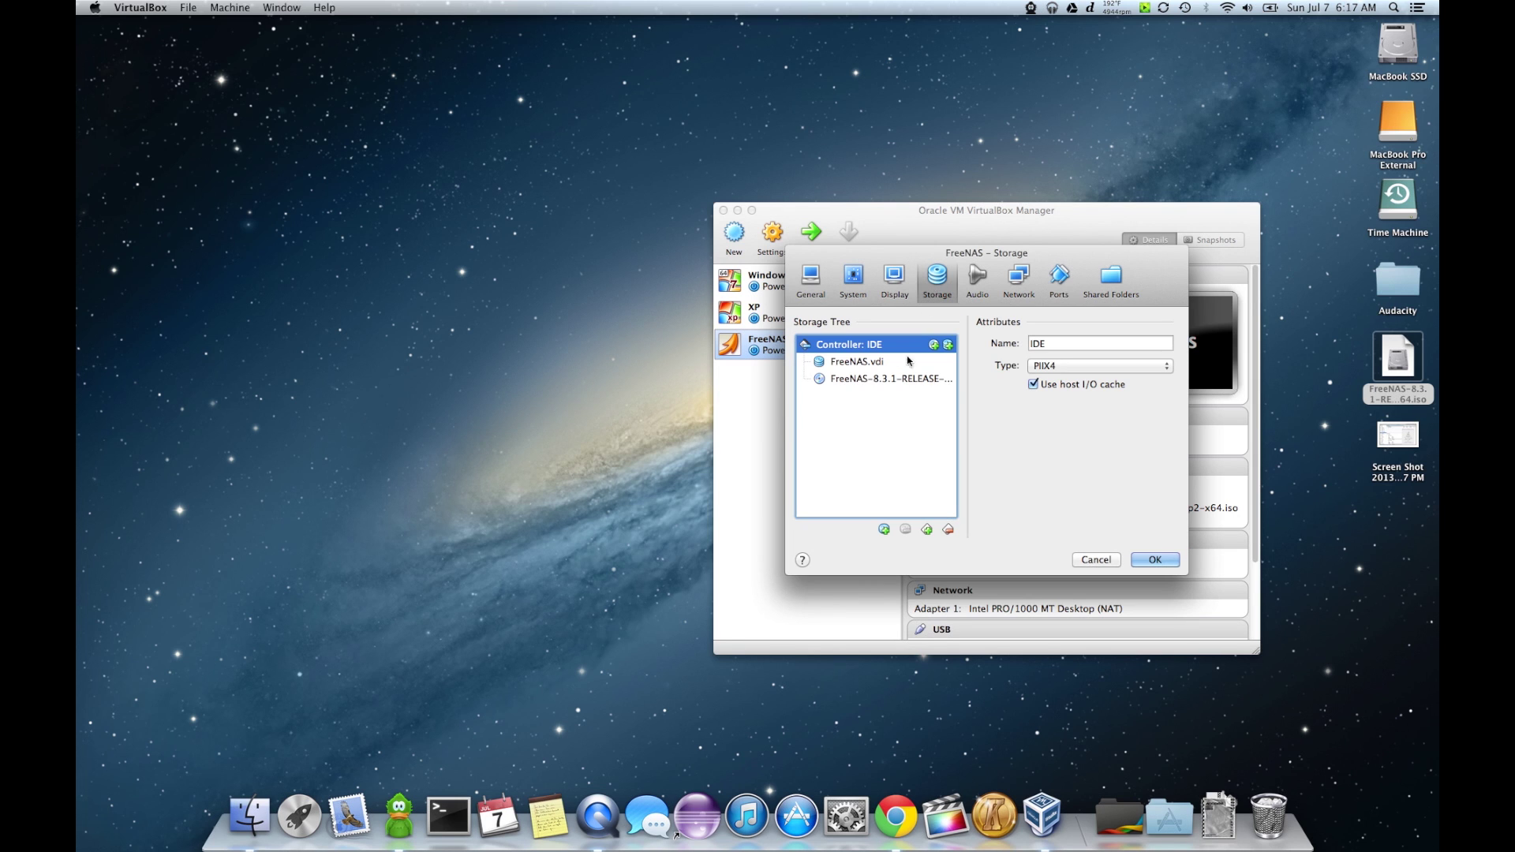
left_click(885, 528)
left_click(907, 555)
left_click(1057, 399)
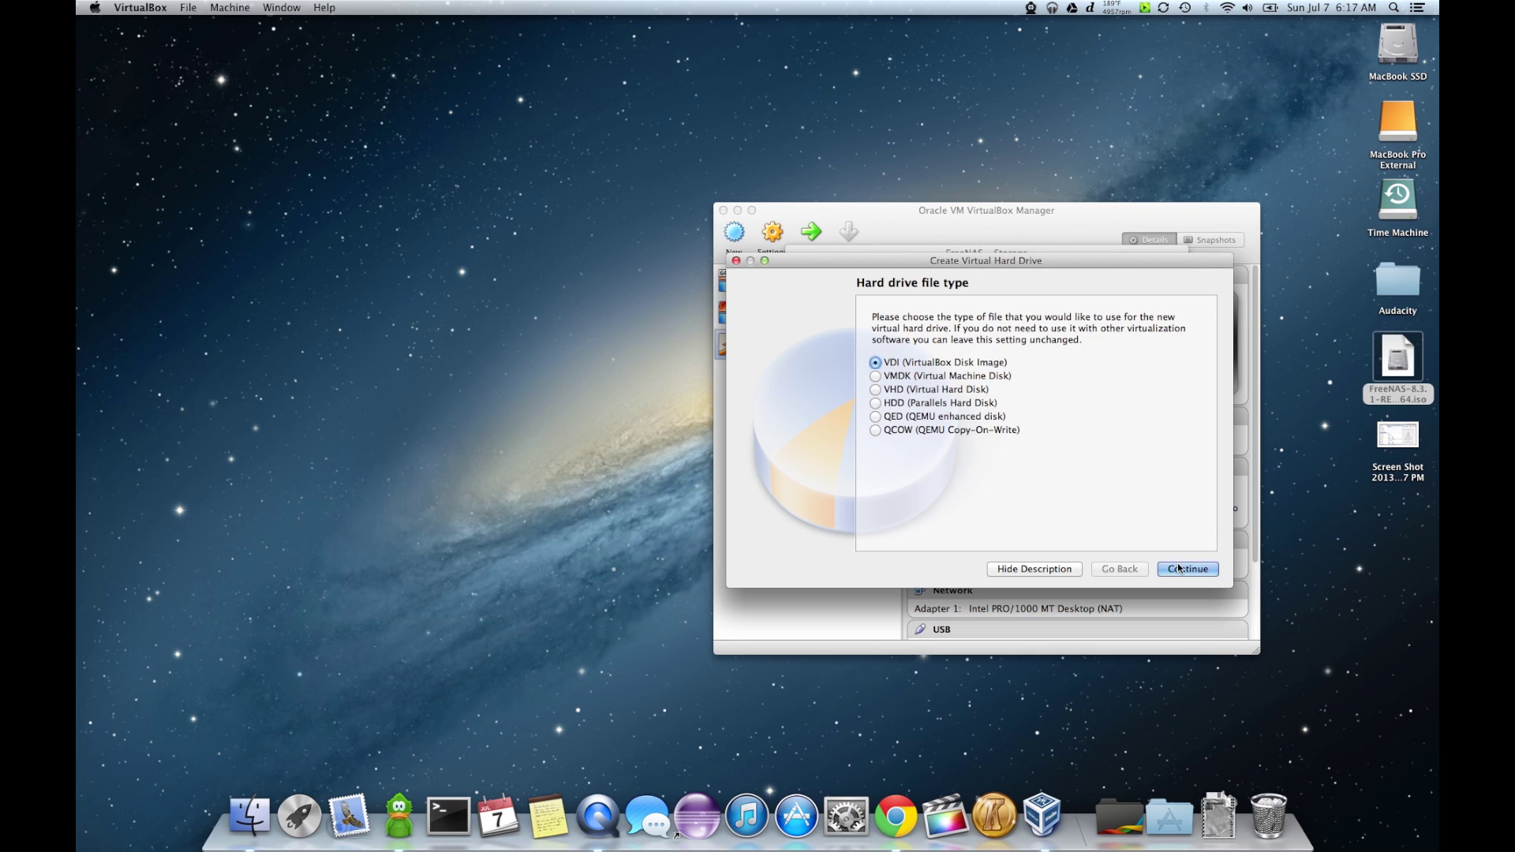
left_click(1186, 570)
left_click(1186, 569)
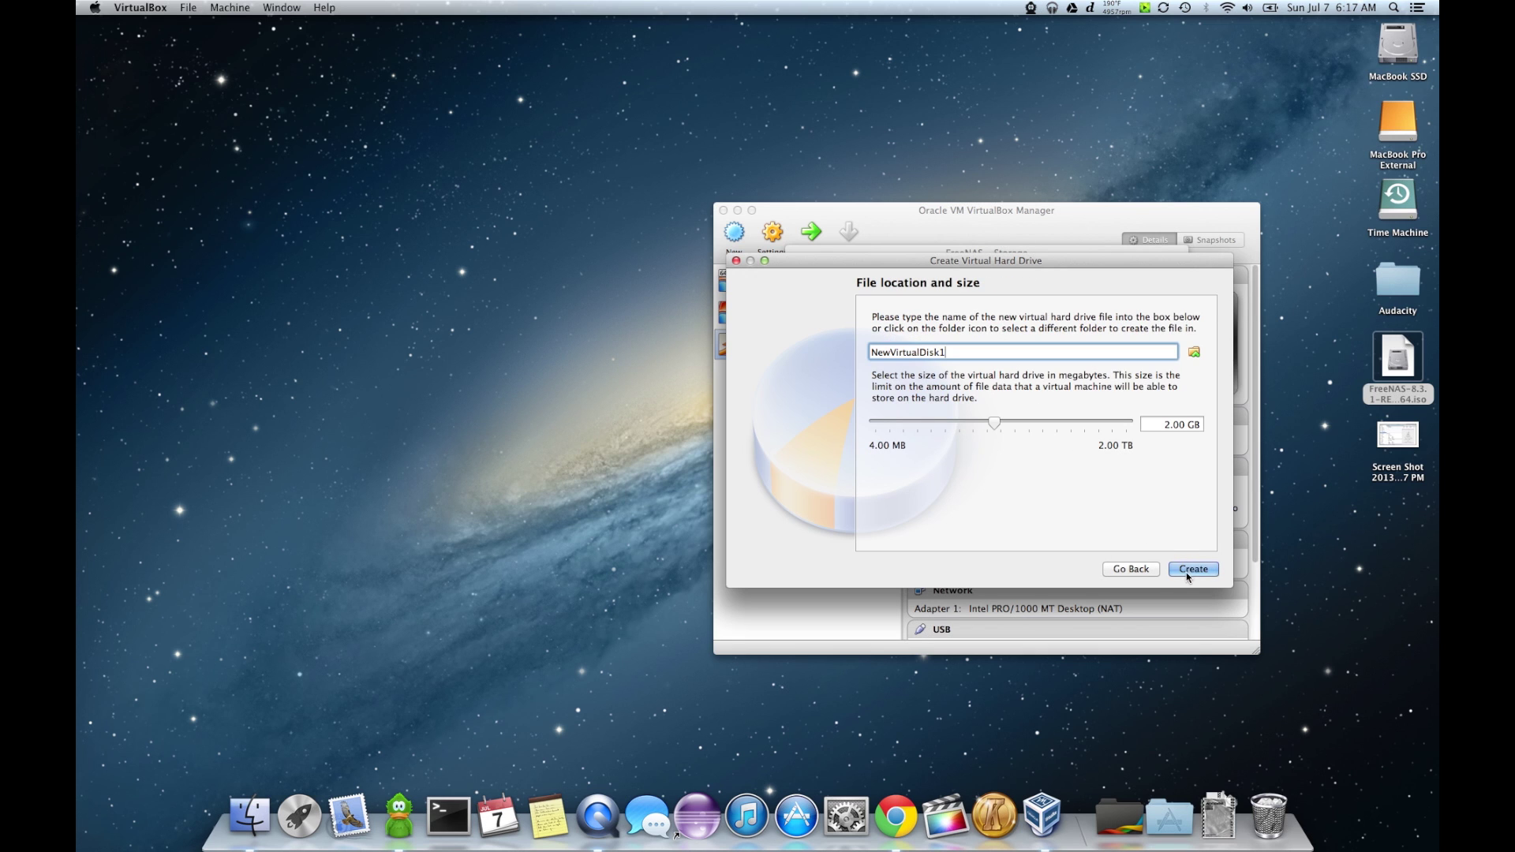
double_click(1000, 350)
type("FreeNAS_Storage")
left_click(1171, 425)
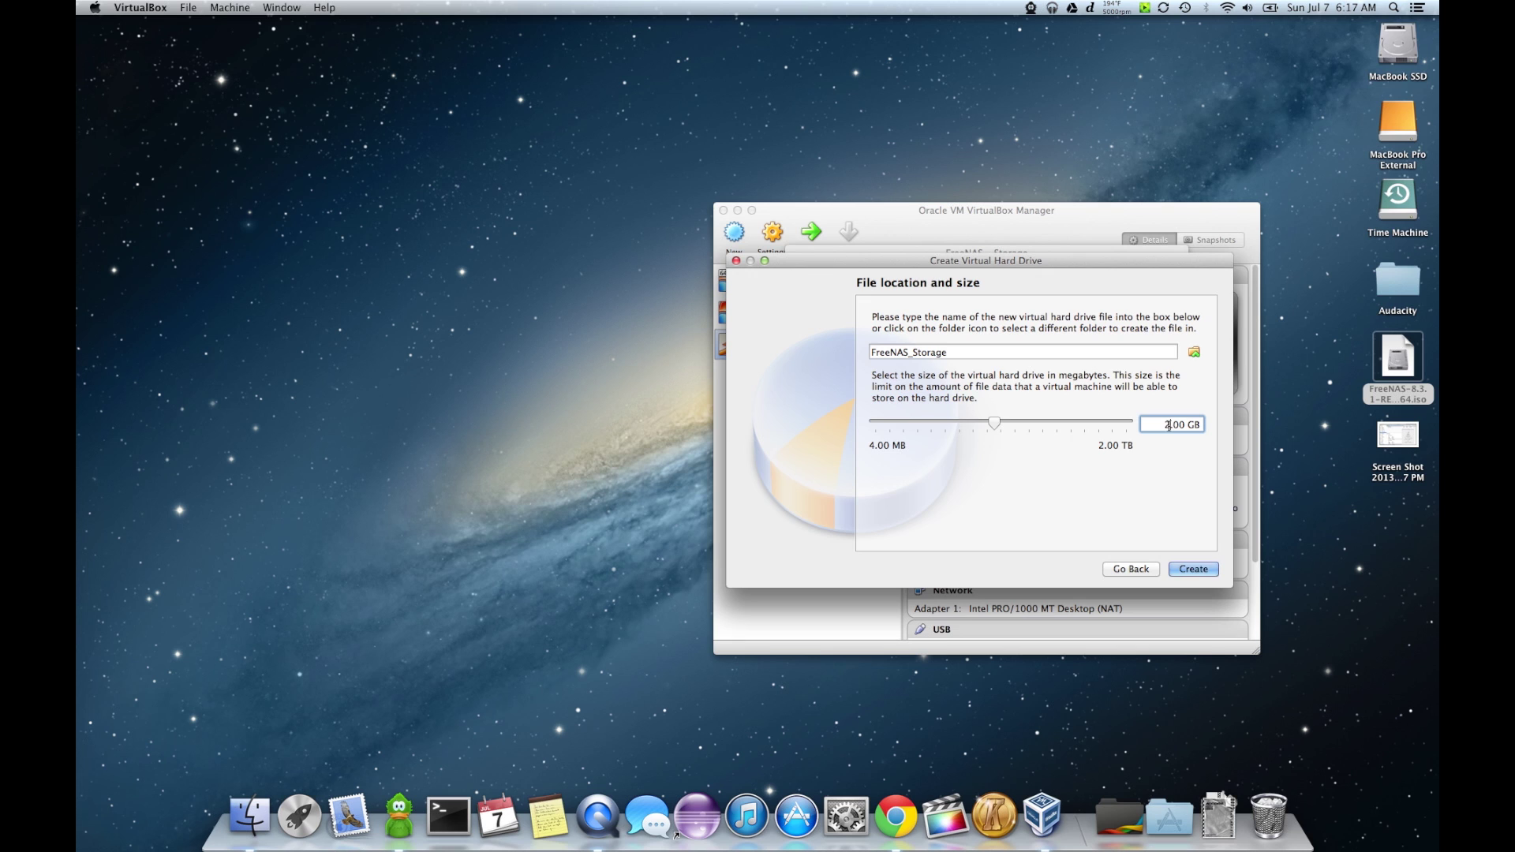
key("BackSpace")
type("250")
left_click(1189, 573)
left_click(1190, 570)
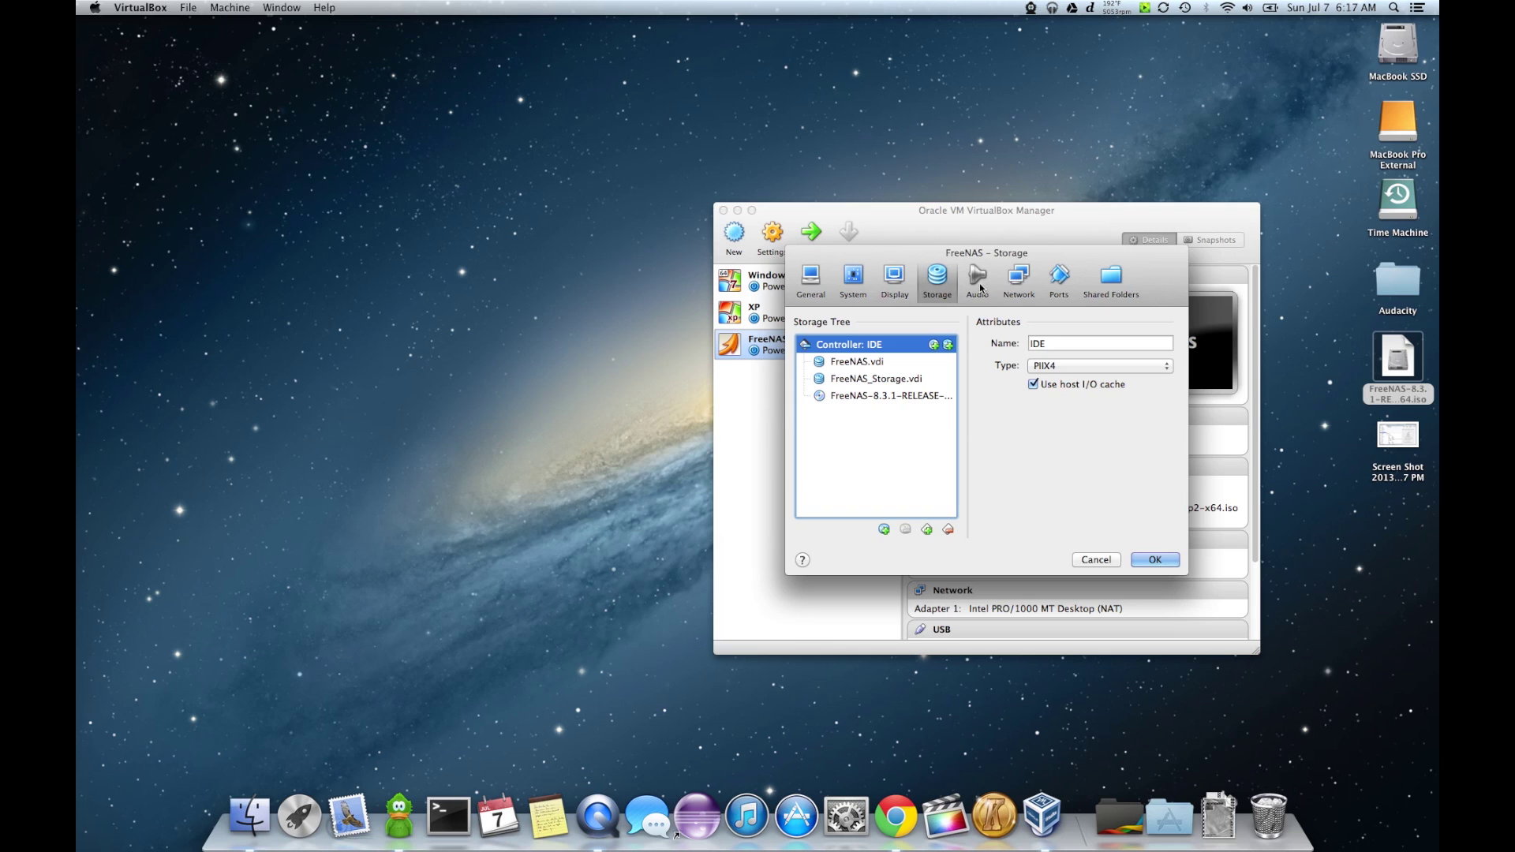
- Set the network adapter to Bridged Adapter, enable IO APIC, and save the settings
left_click(1016, 294)
left_click(952, 373)
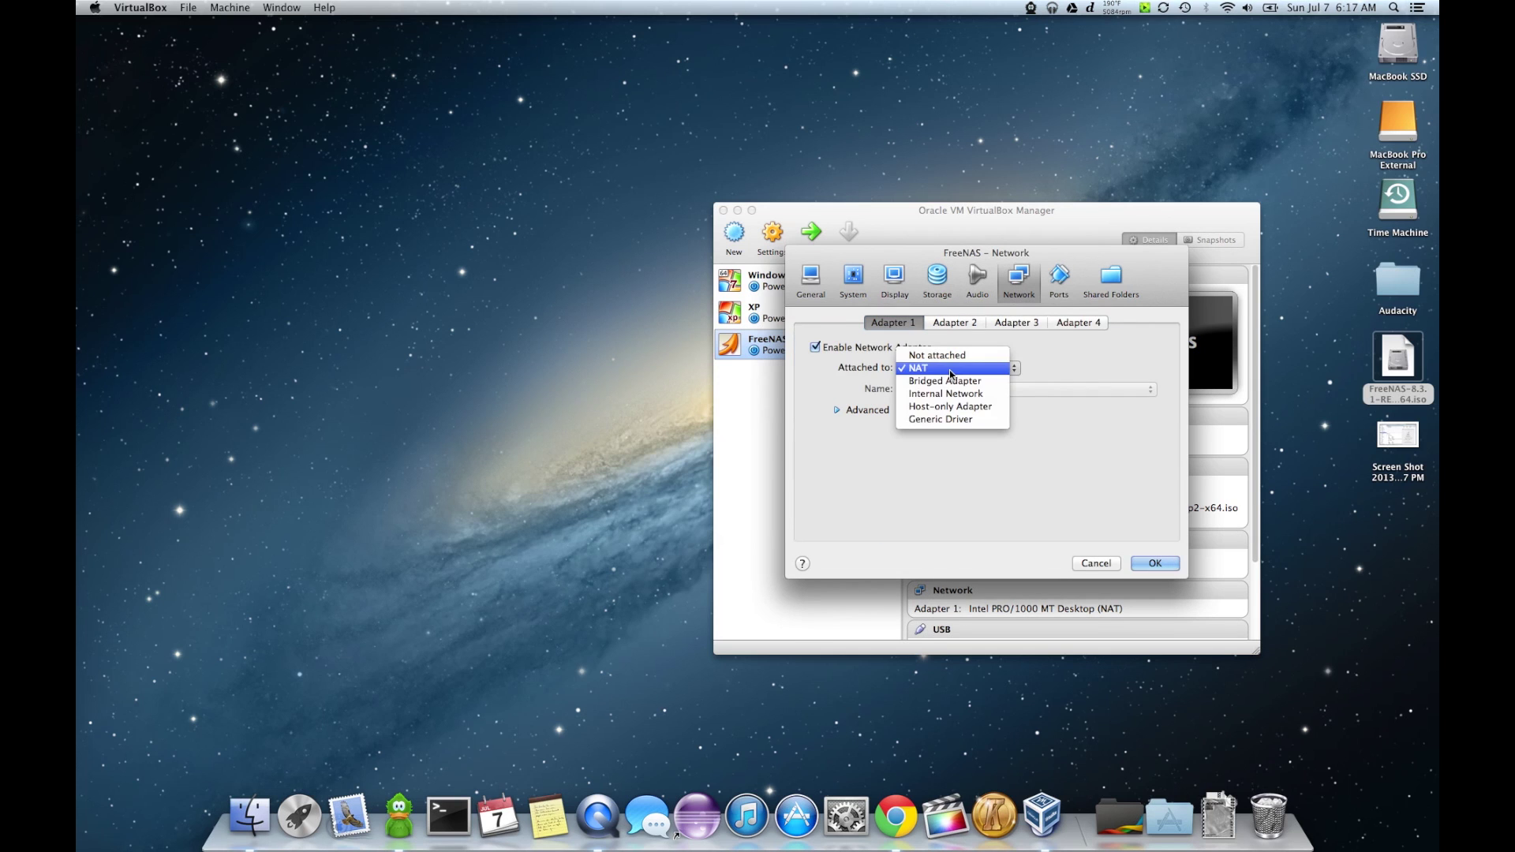
left_click(957, 382)
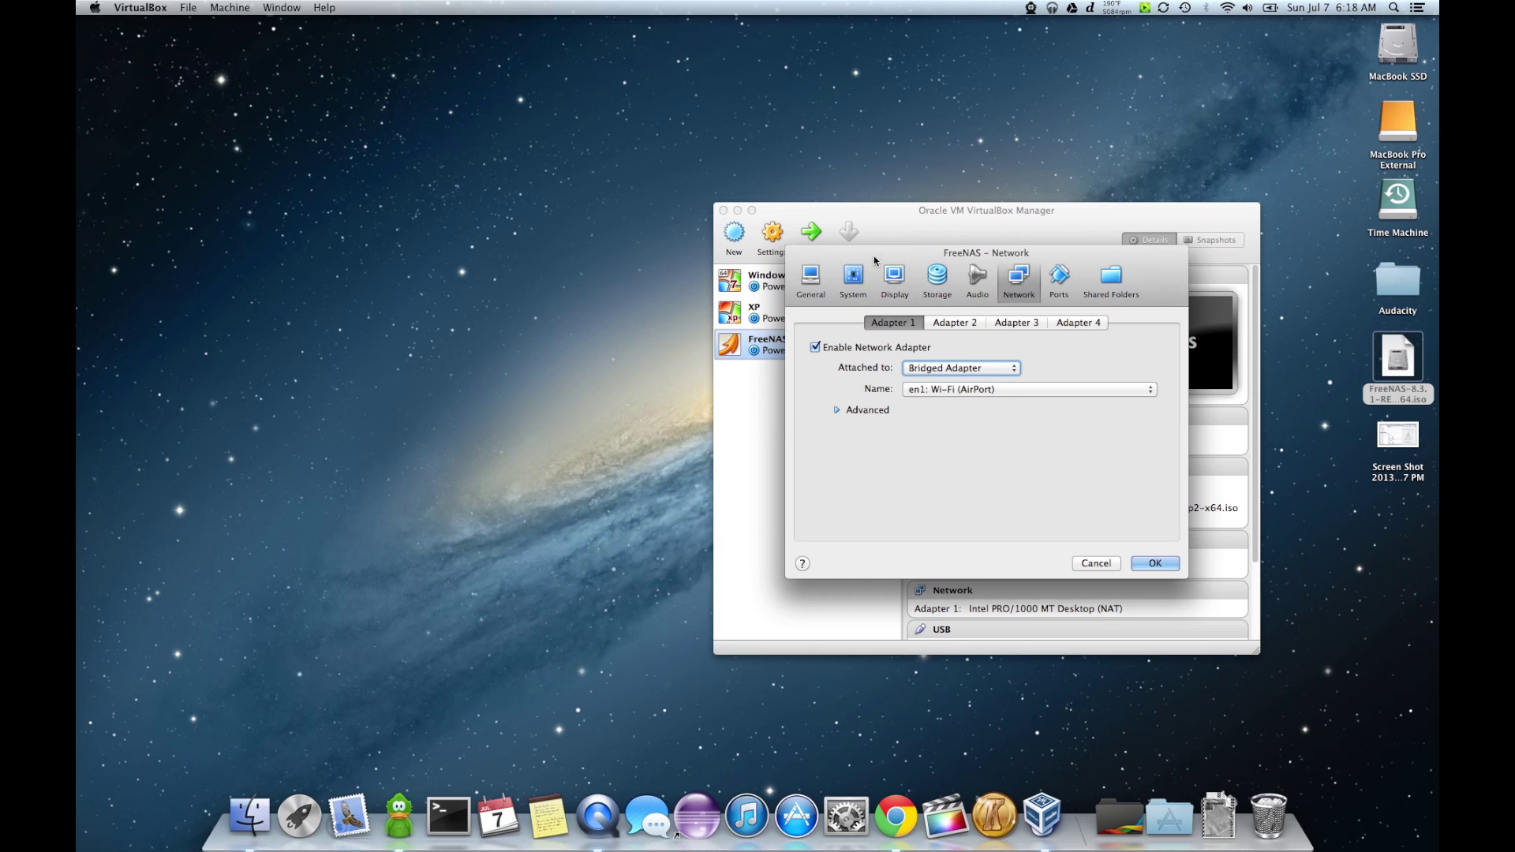
left_click(843, 280)
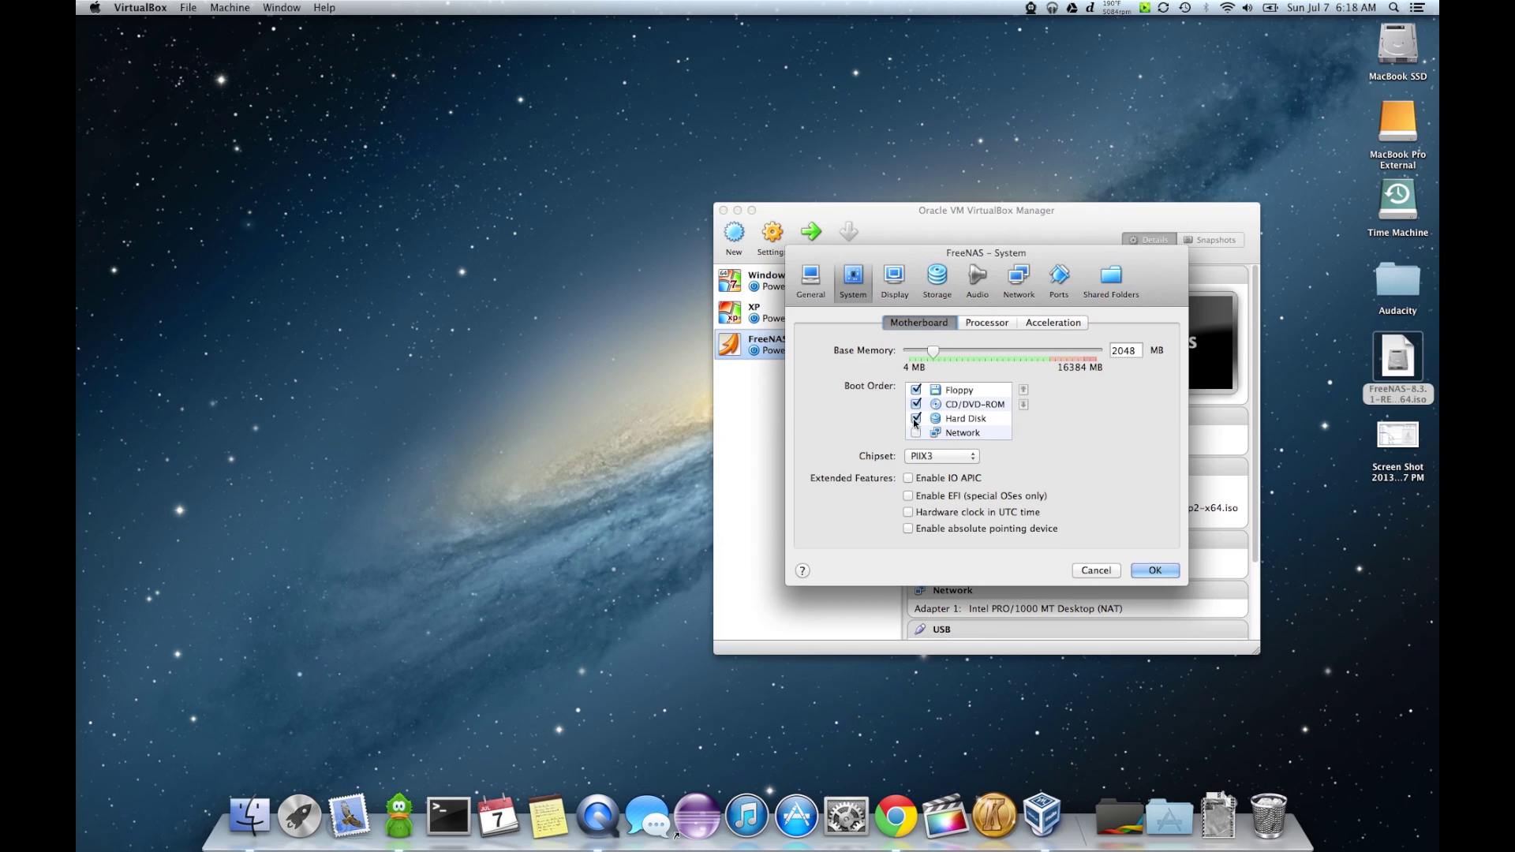
left_click(923, 483)
left_click(1146, 573)
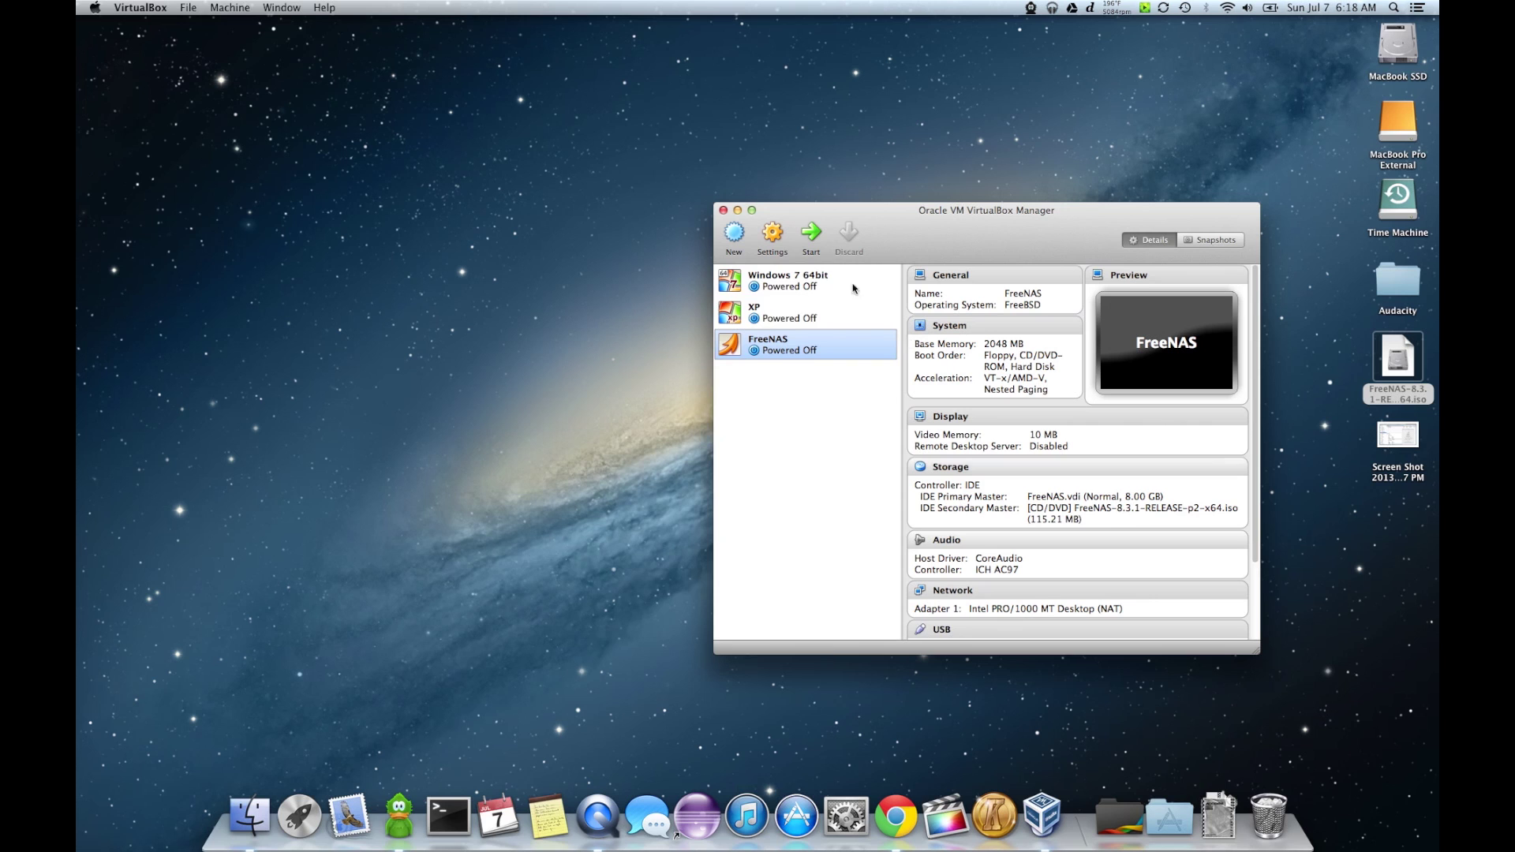
- Boot the VM and install FreeNAS onto the 8 GB ada0 disk, erasing it
left_click(808, 237)
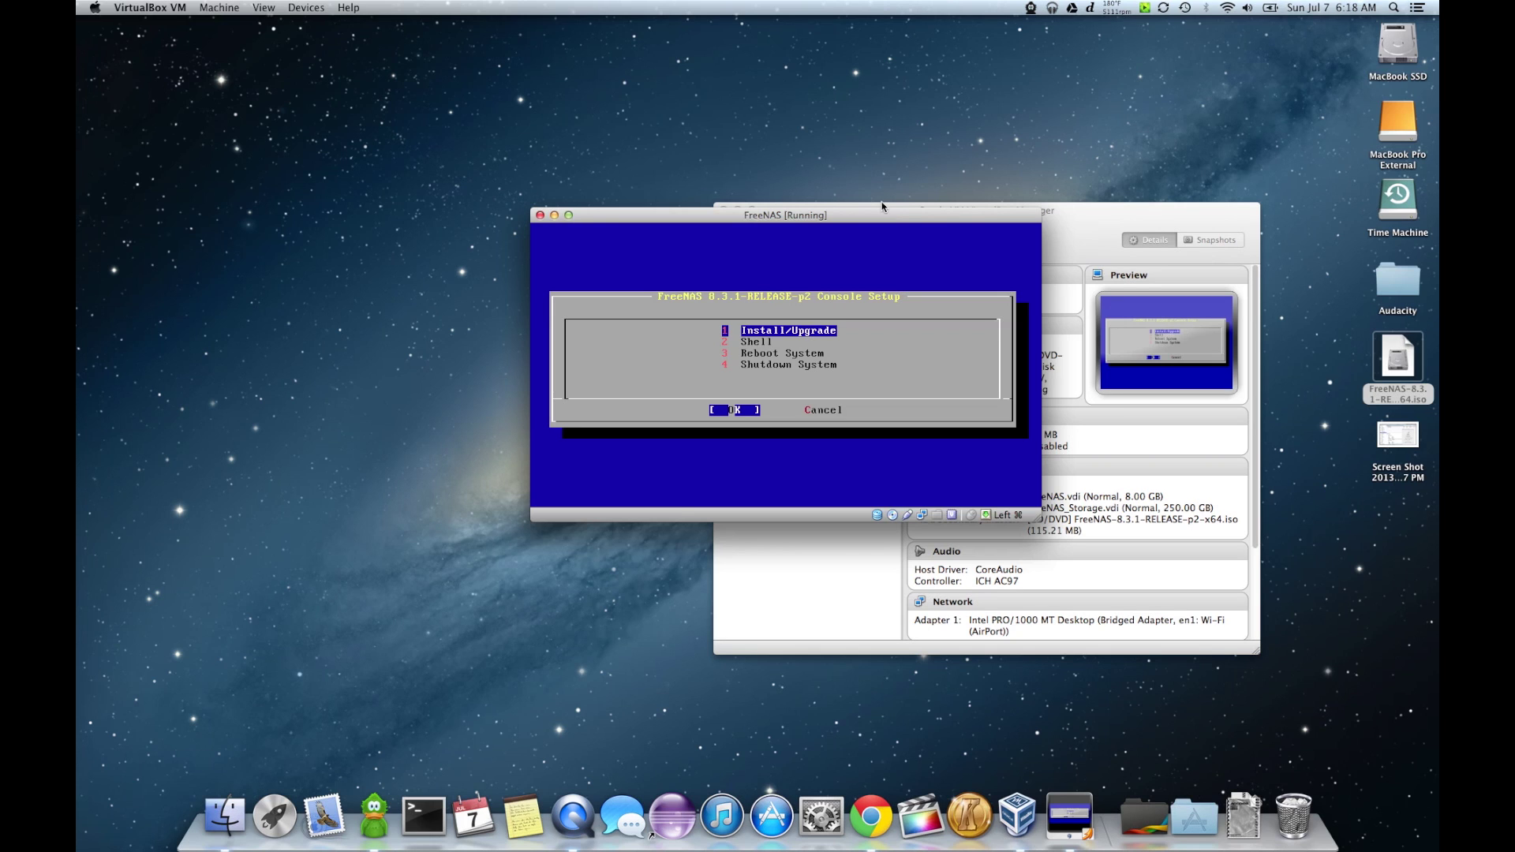
key("Return")
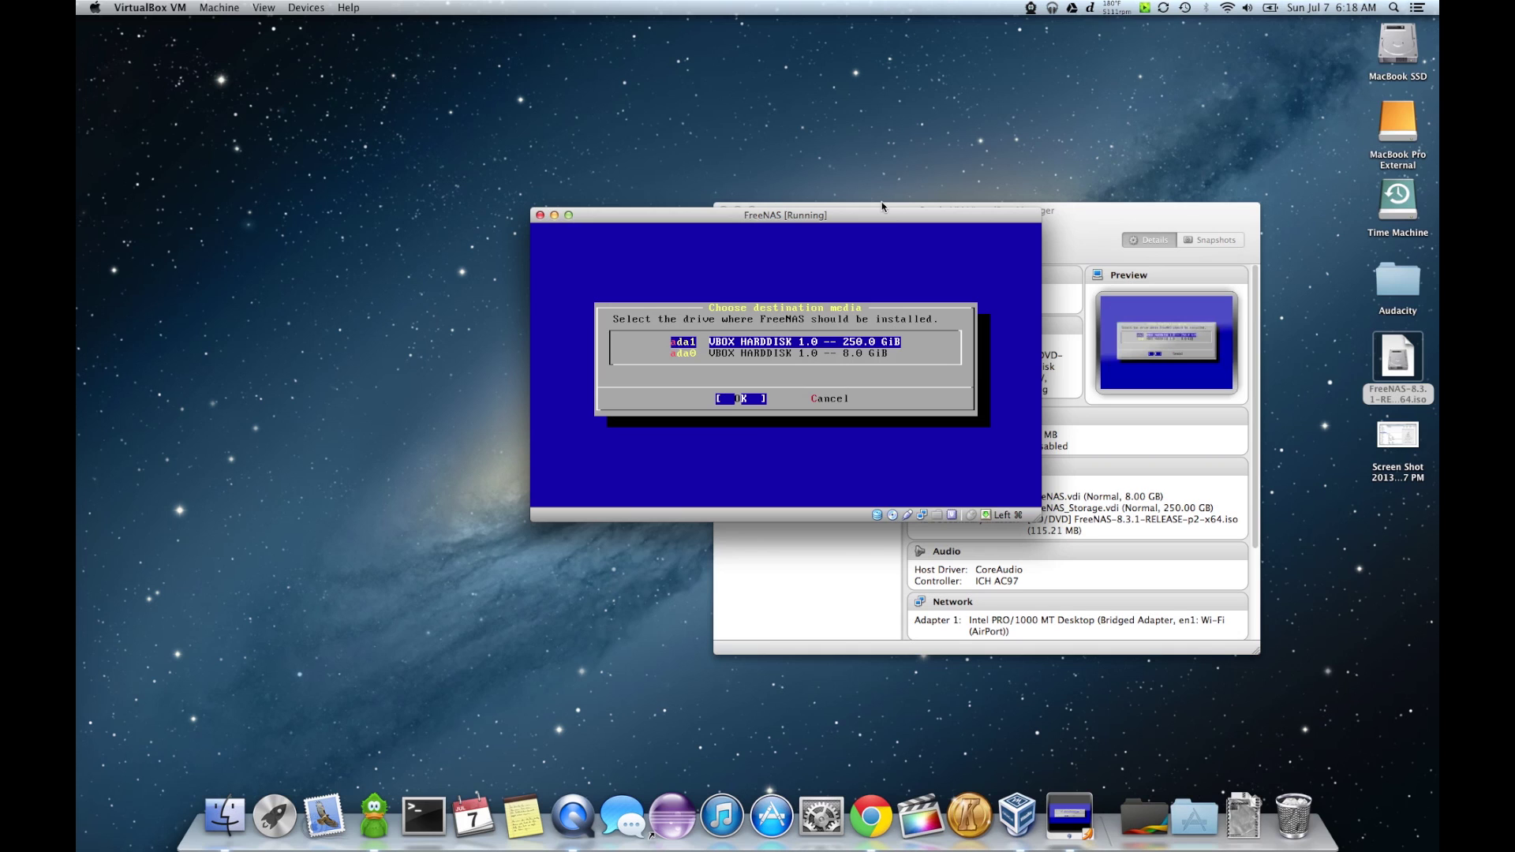
key("Down")
key("Return")
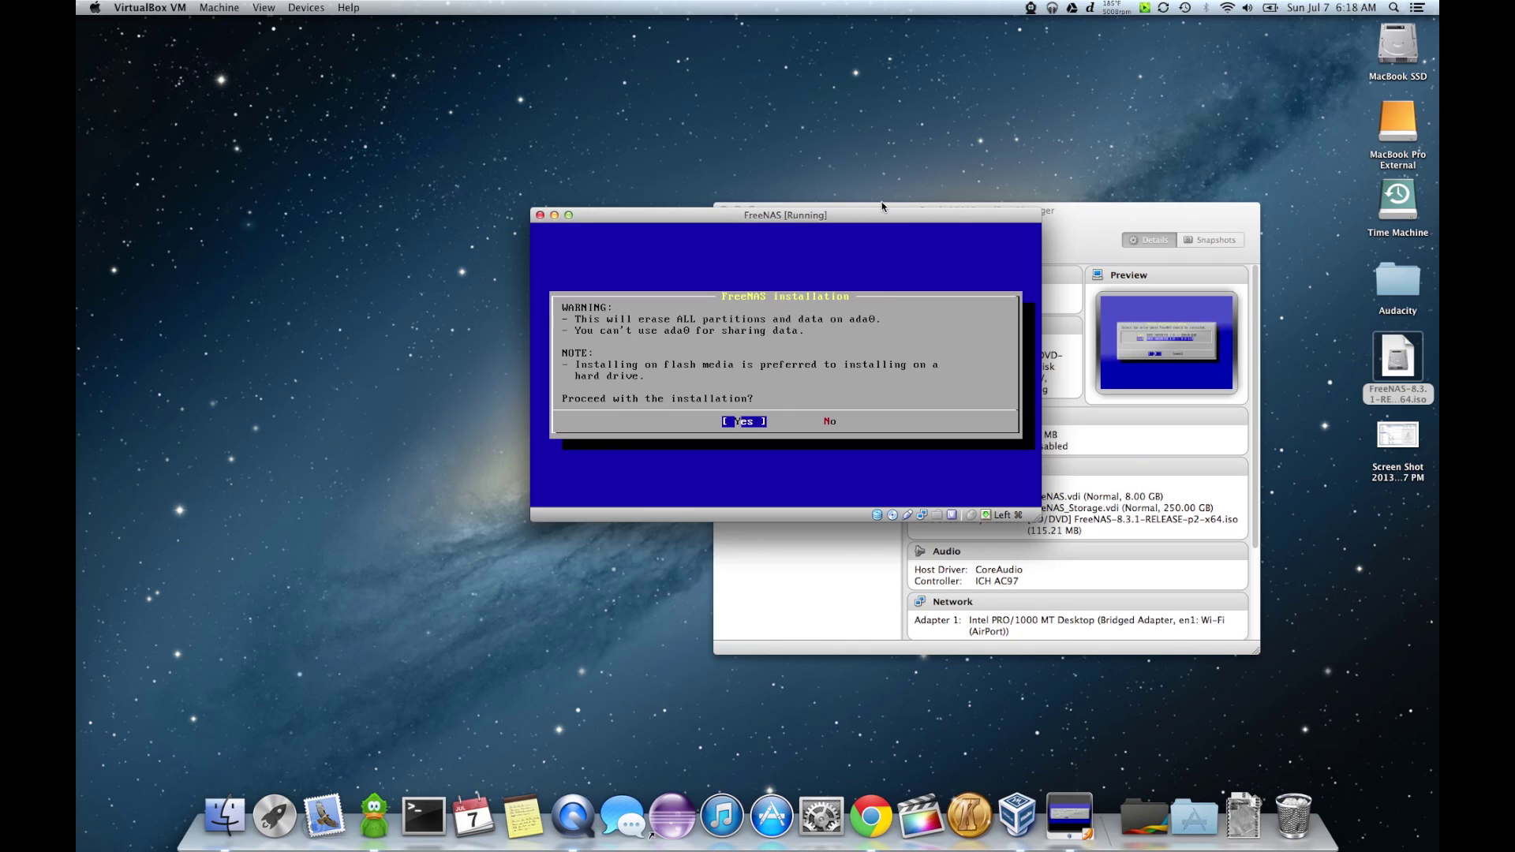
key("Return")
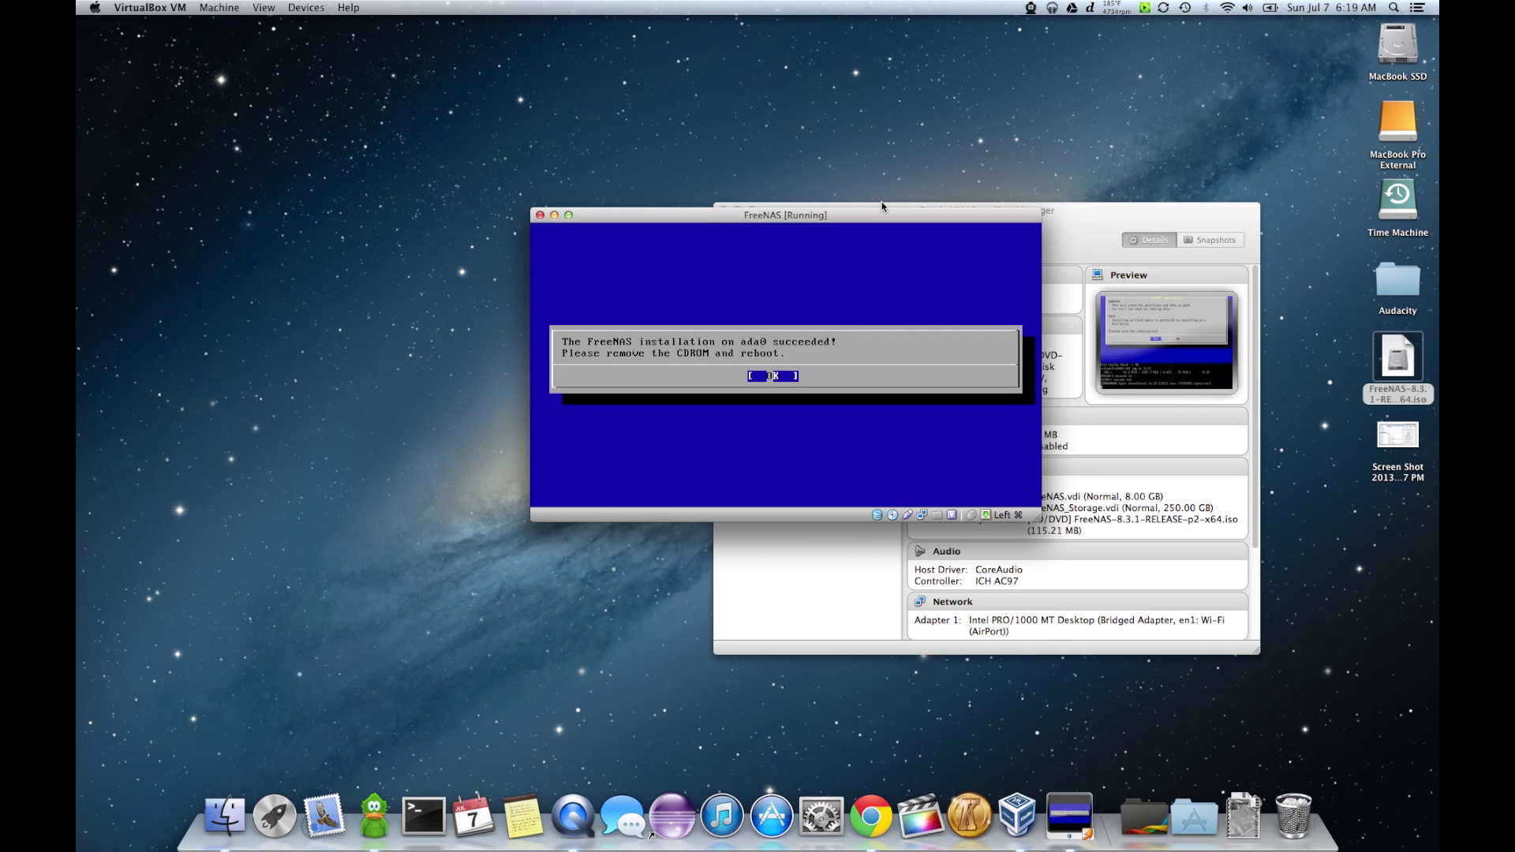
- Acknowledge the successful installation and reboot the FreeNAS system
key("Return")
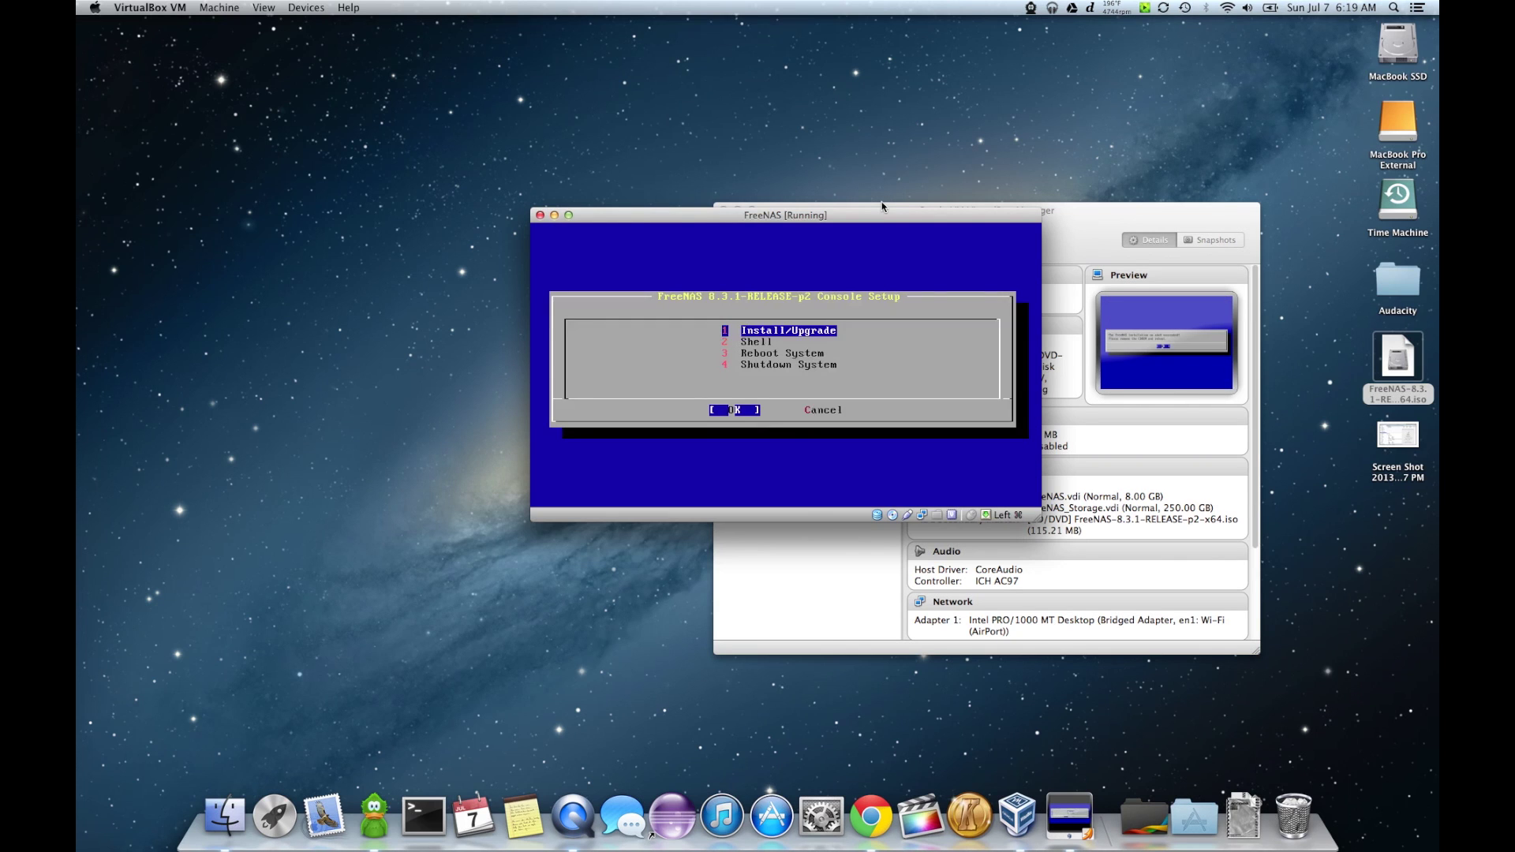
key("Down")
key("Down")
key("Return")
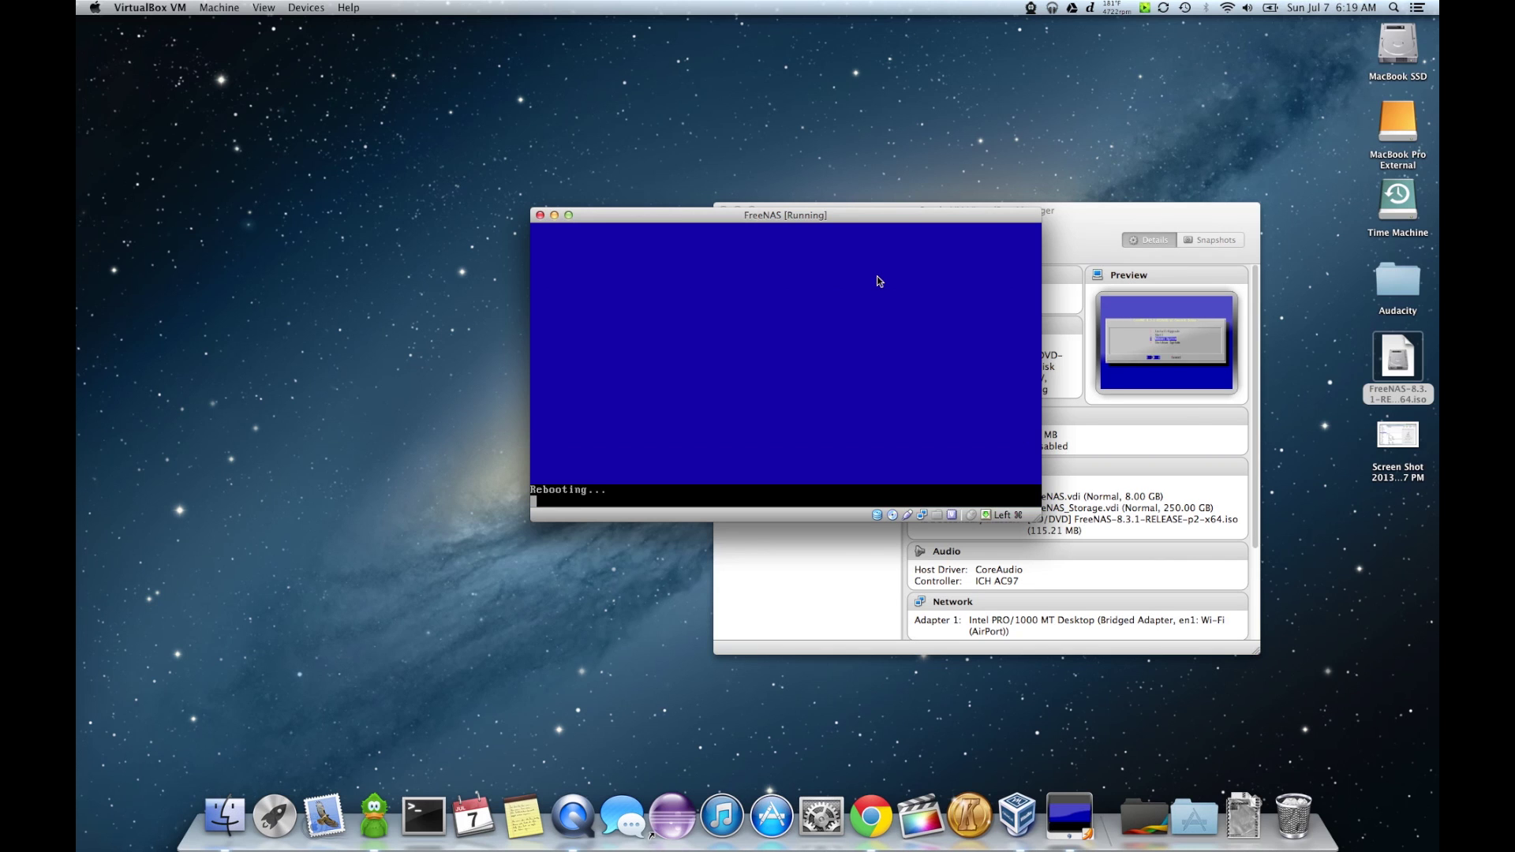
left_click(306, 8)
- Switch the VM's optical drive from the FreeNAS ISO to the host DVD drive
left_click(552, 24)
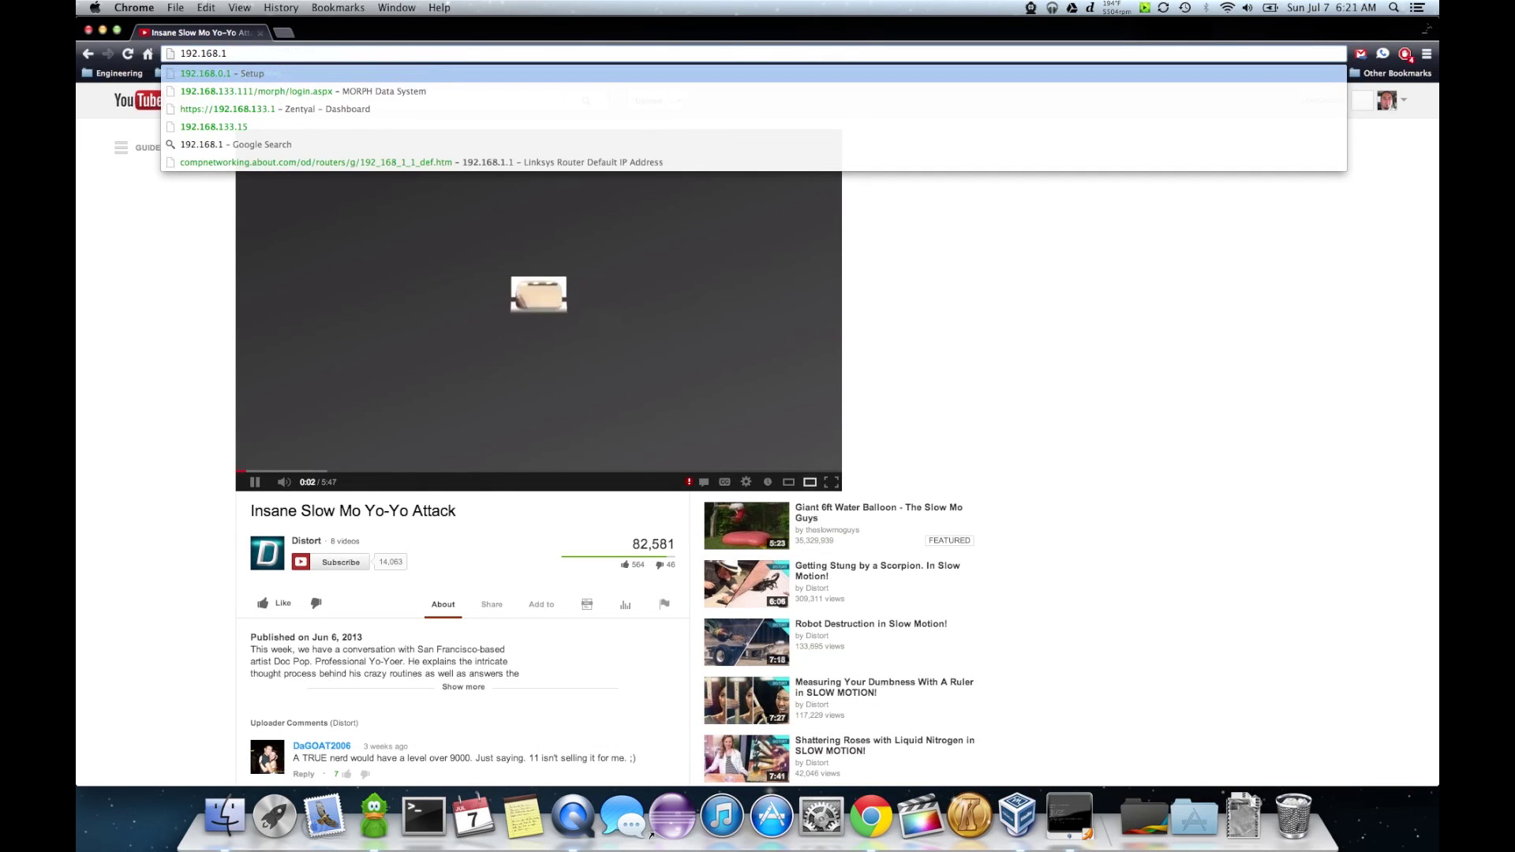
- Open the FreeNAS web UI at 192.168.133.169 and go to the Volume Manager
type("69")
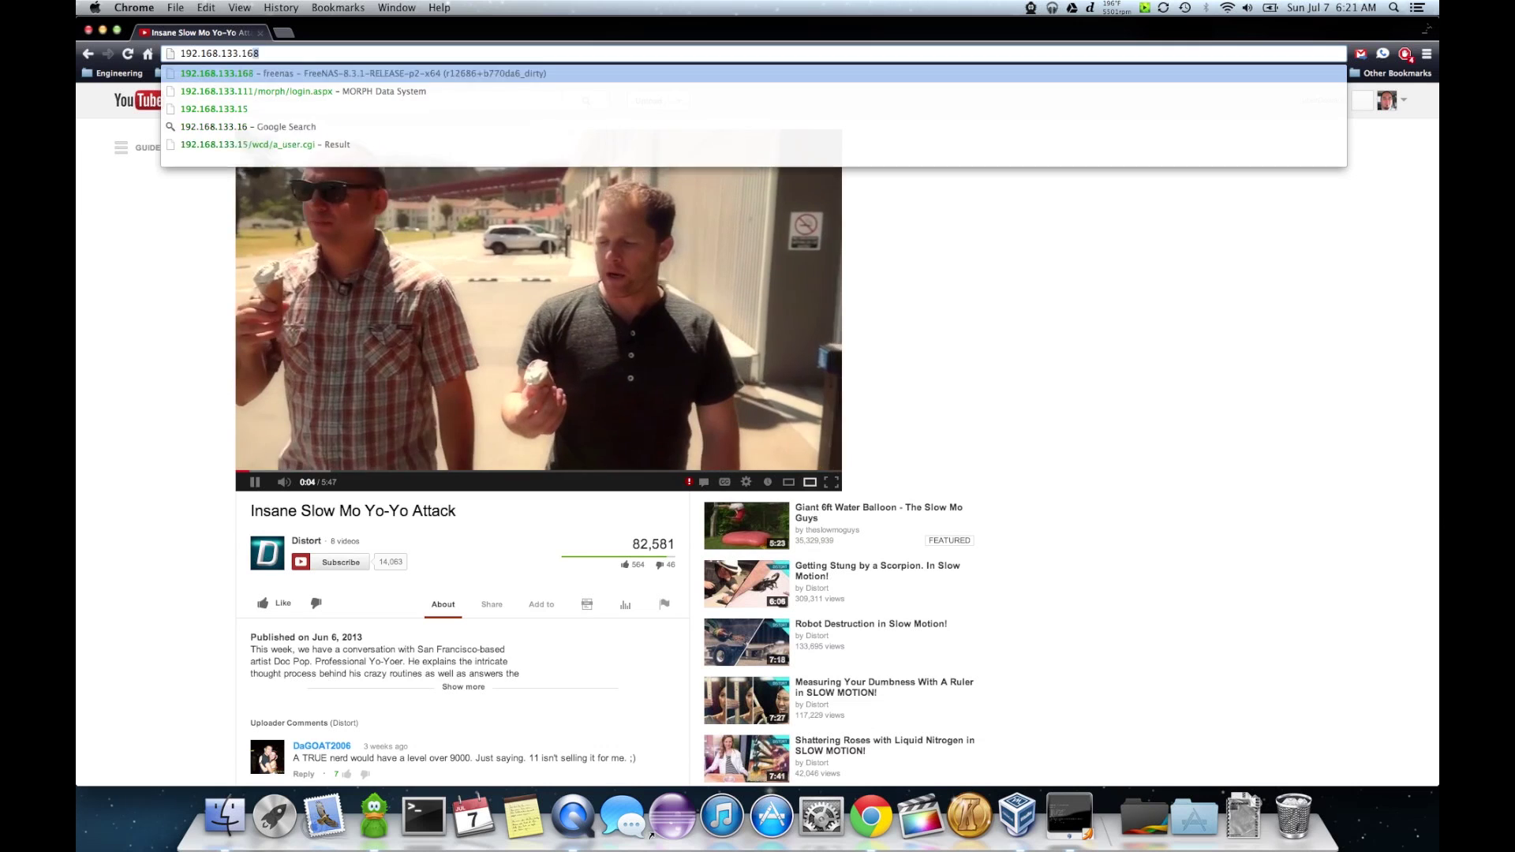
key("Return")
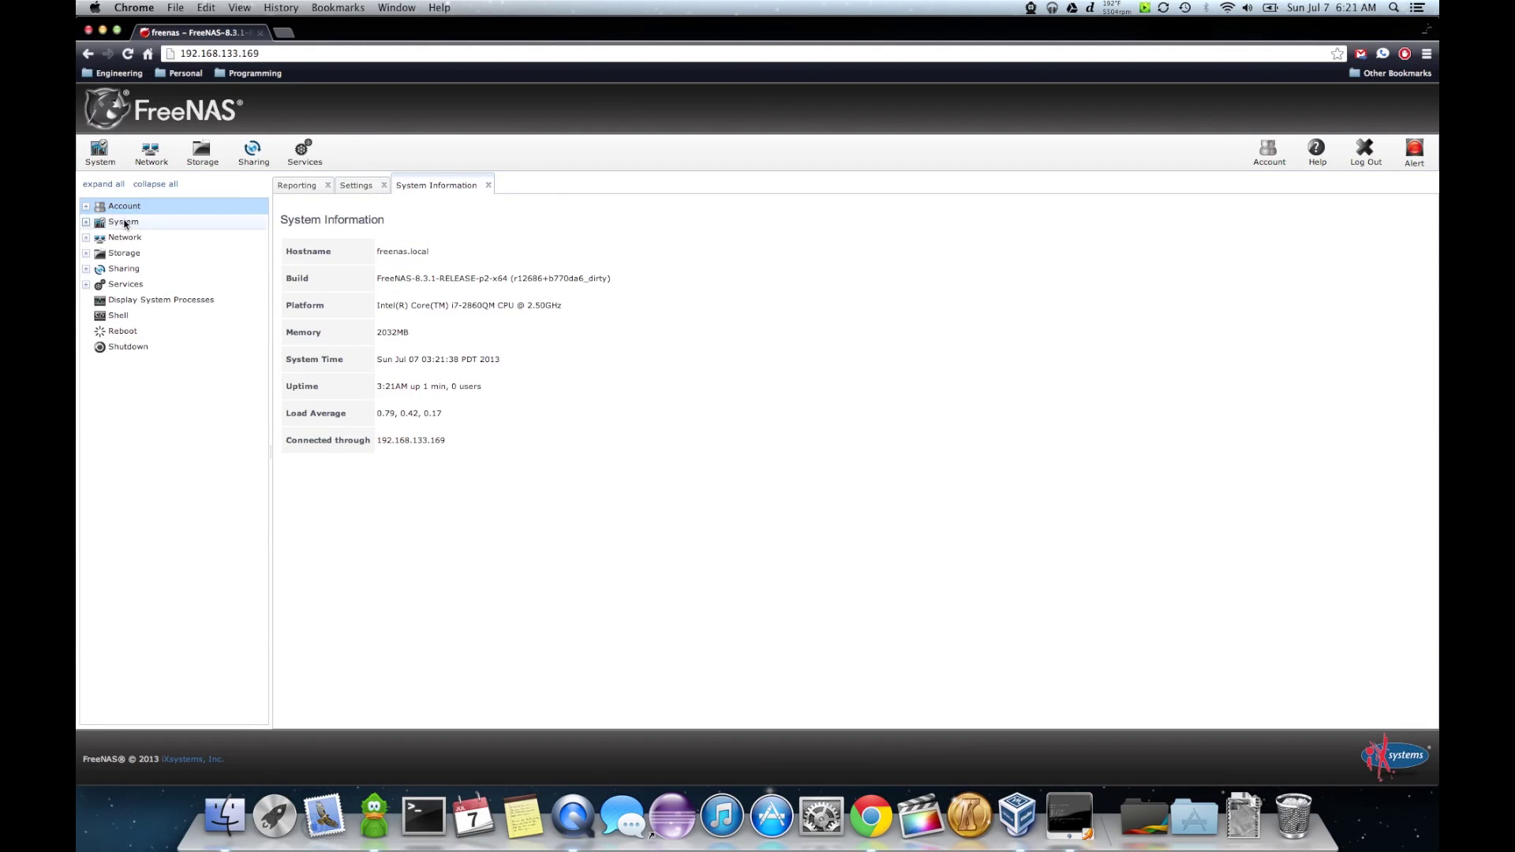
left_click(86, 253)
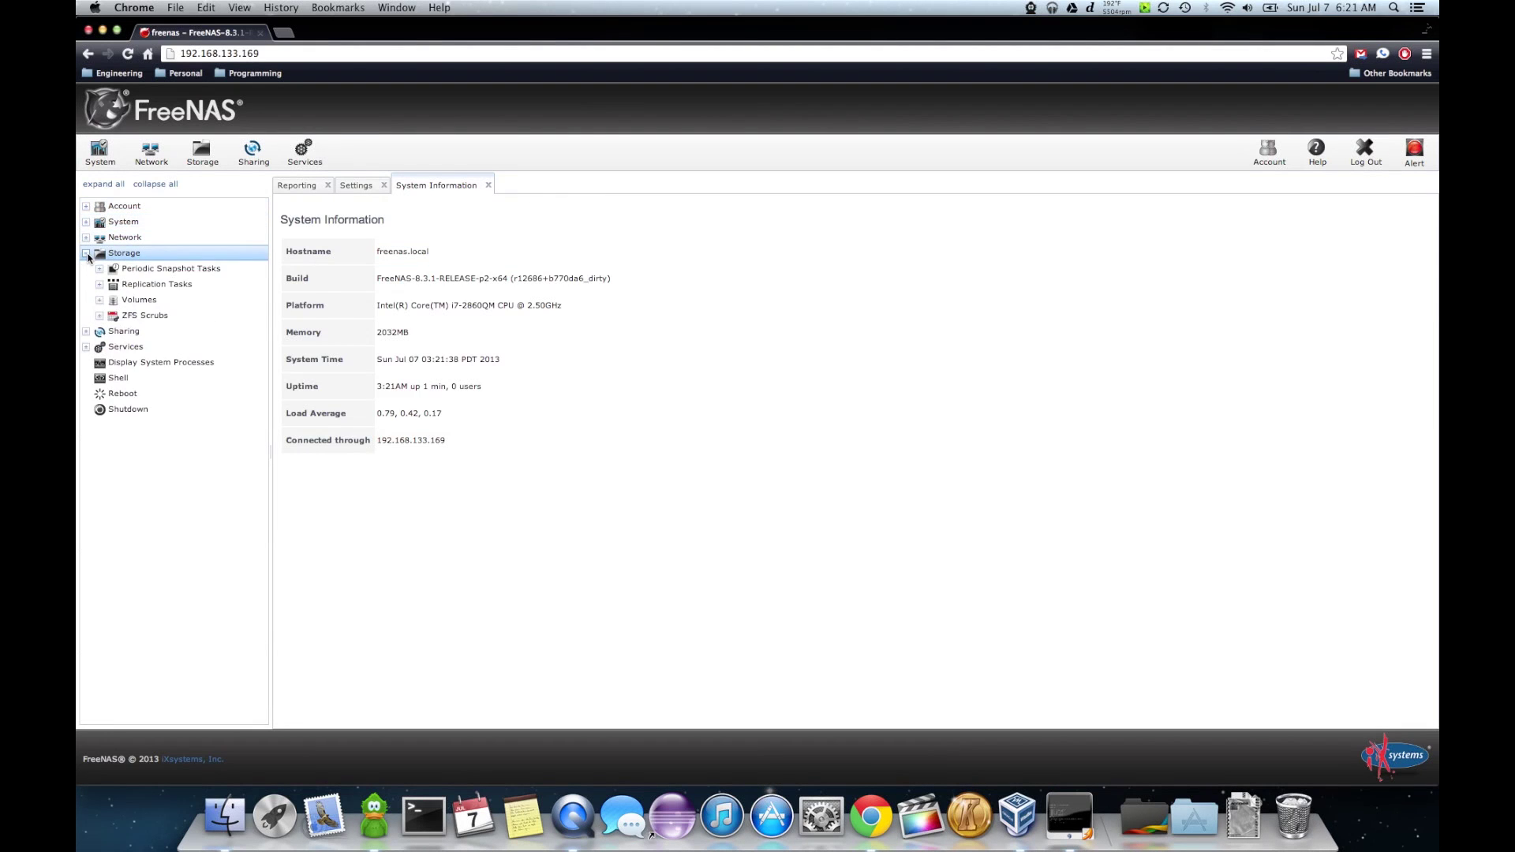
left_click(101, 301)
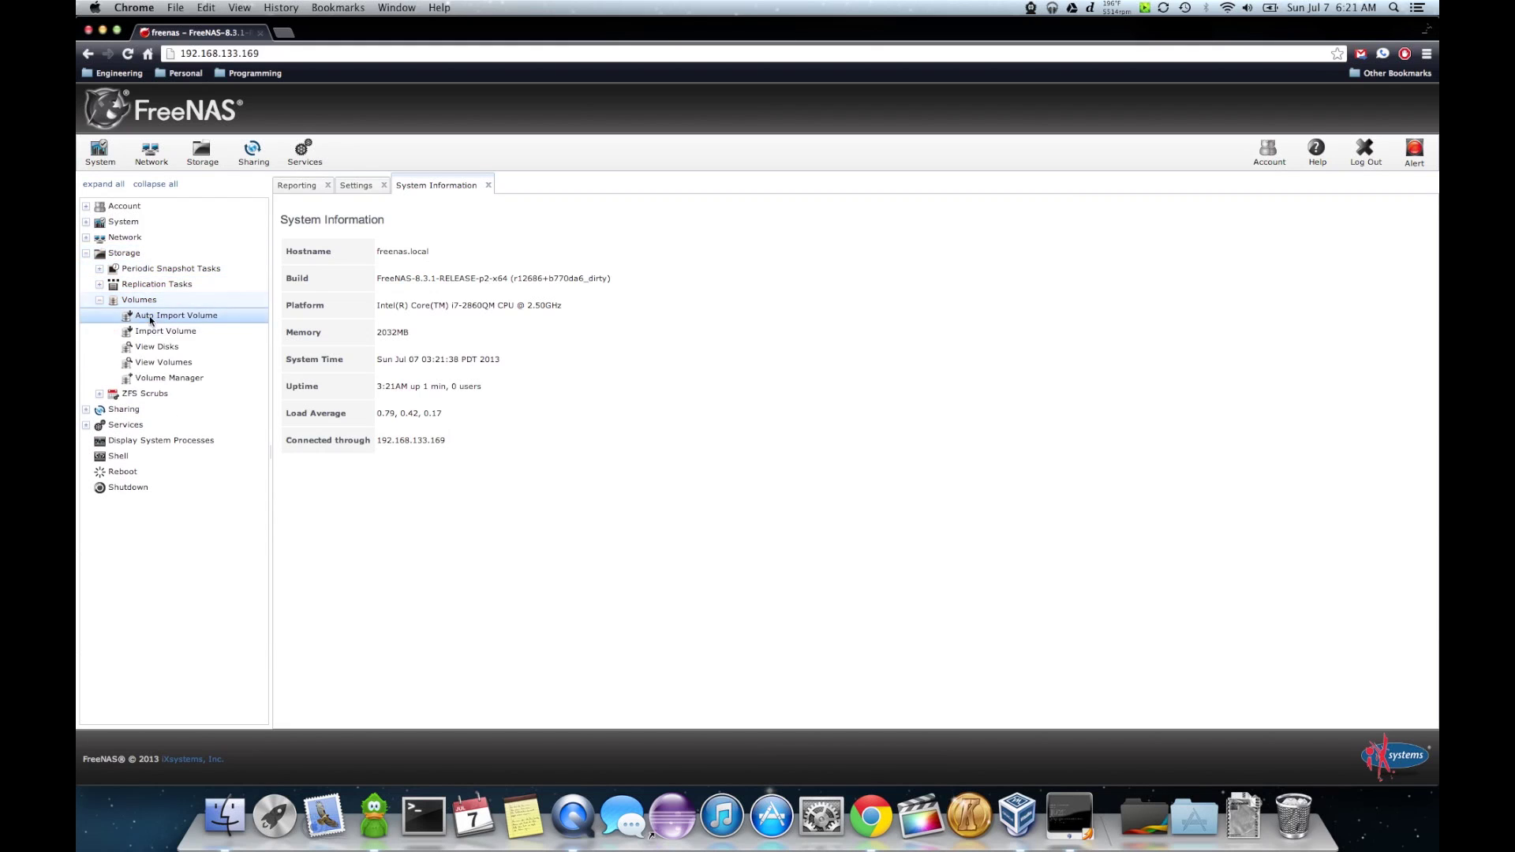
left_click(178, 379)
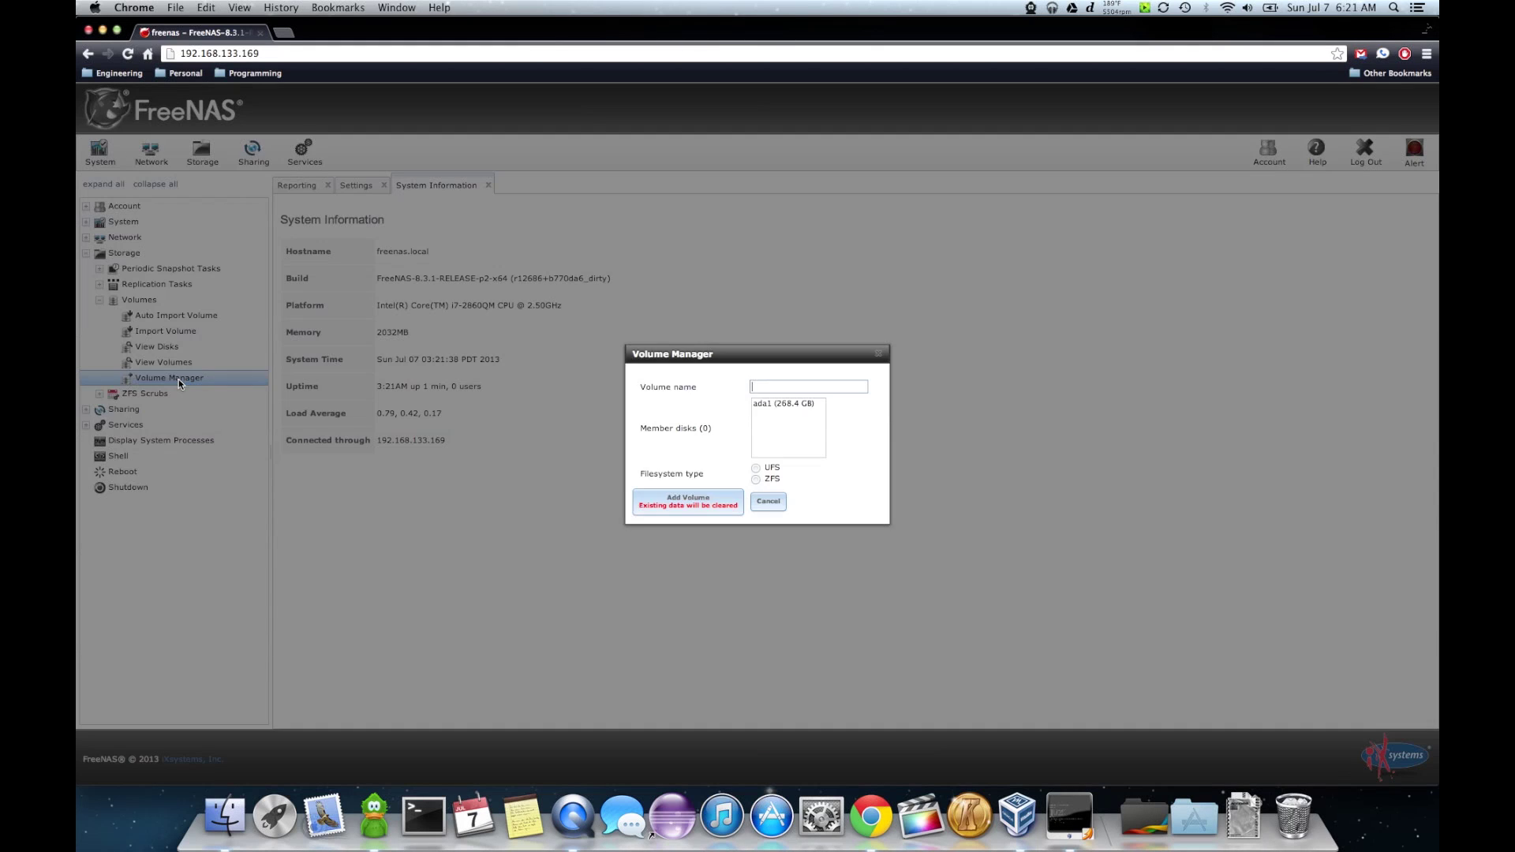
- Create a ZFS volume named time_machine
left_click(779, 387)
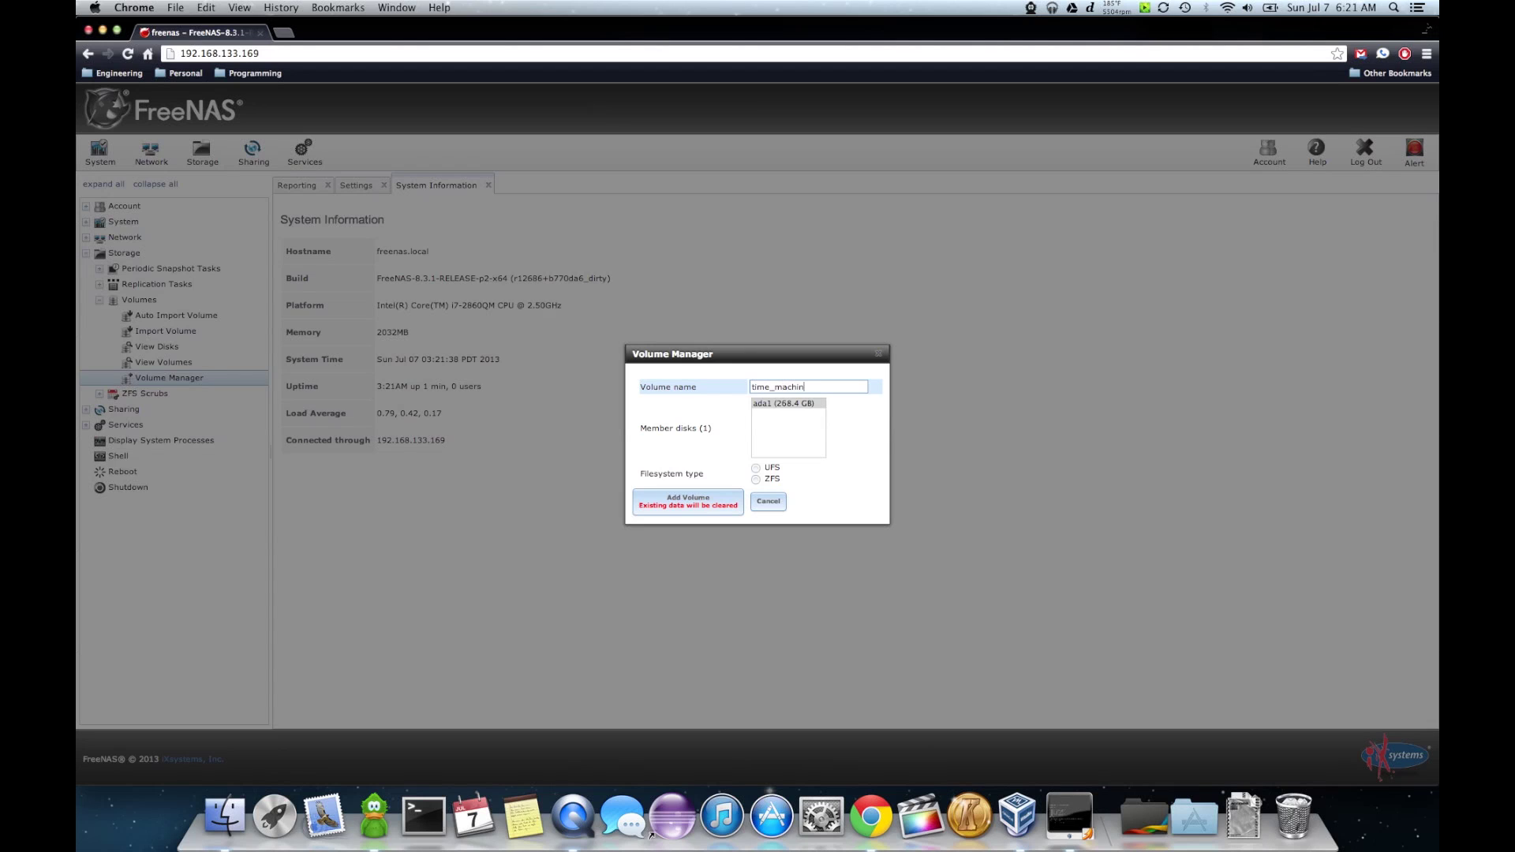
left_click(756, 480)
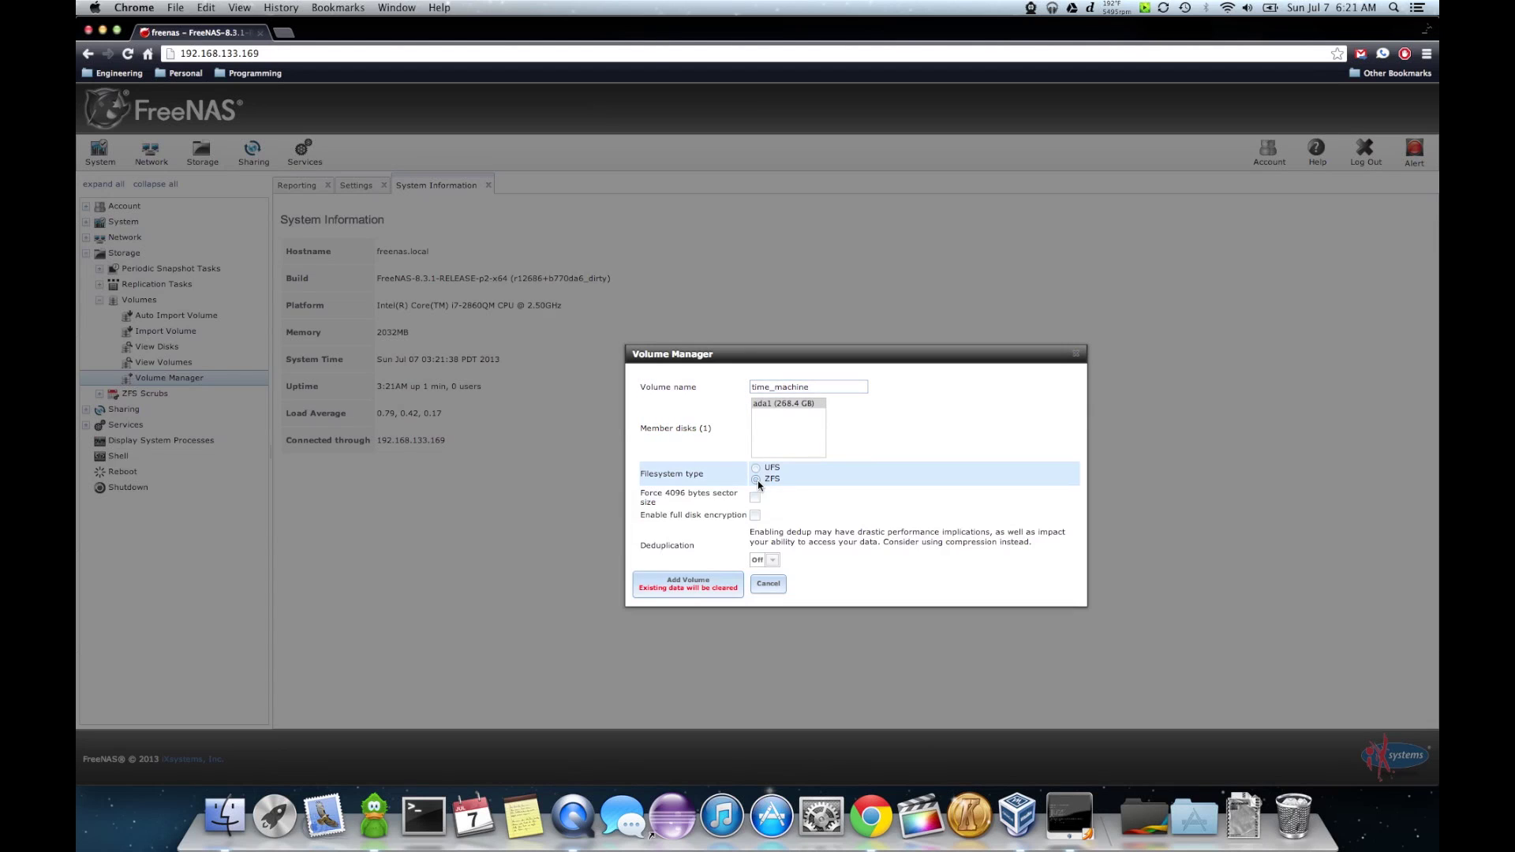
left_click(704, 585)
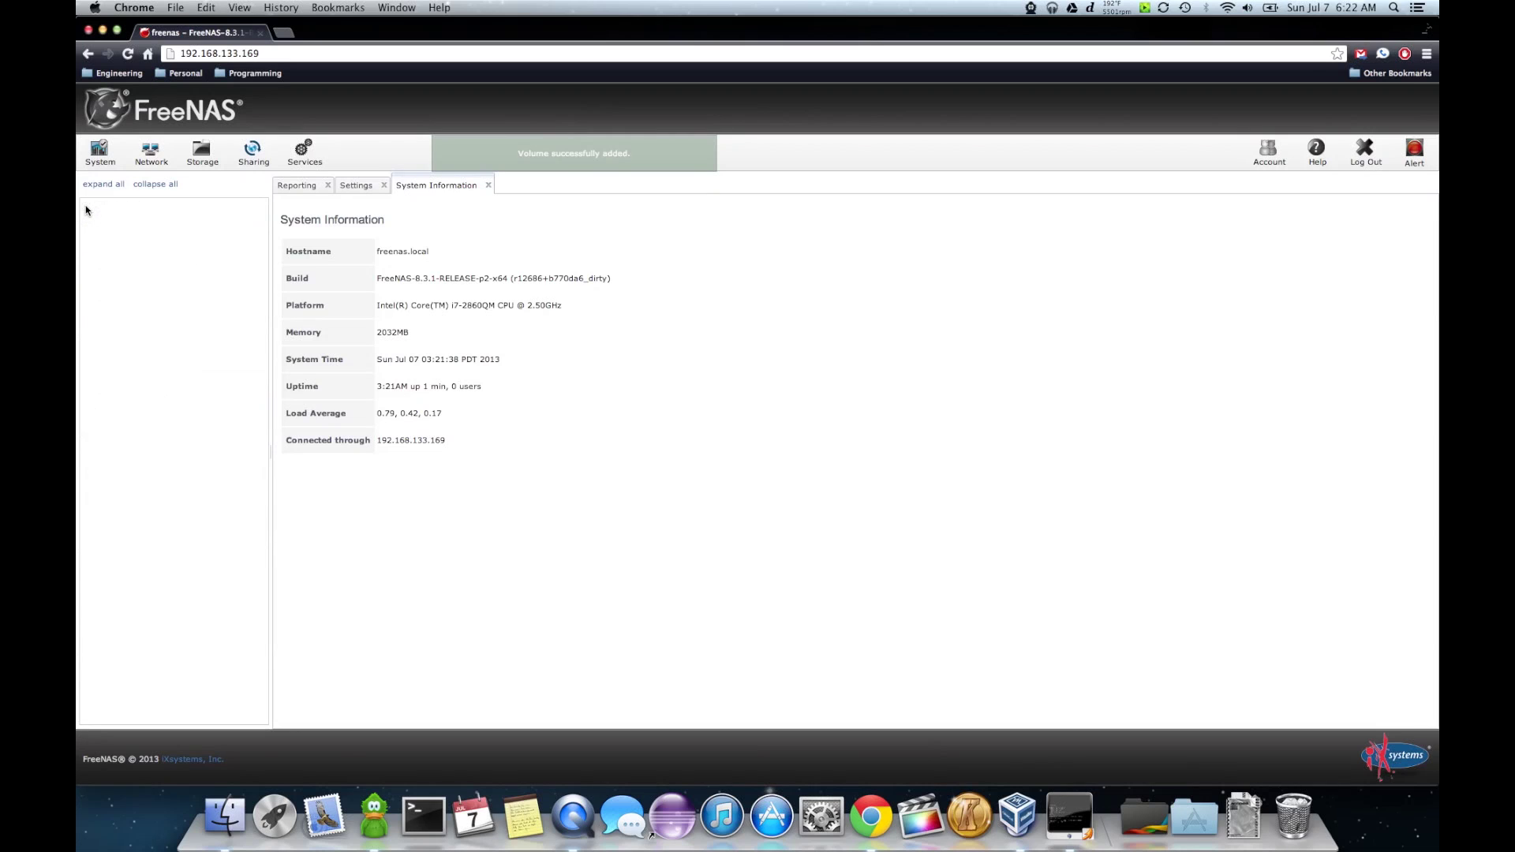
left_click(86, 207)
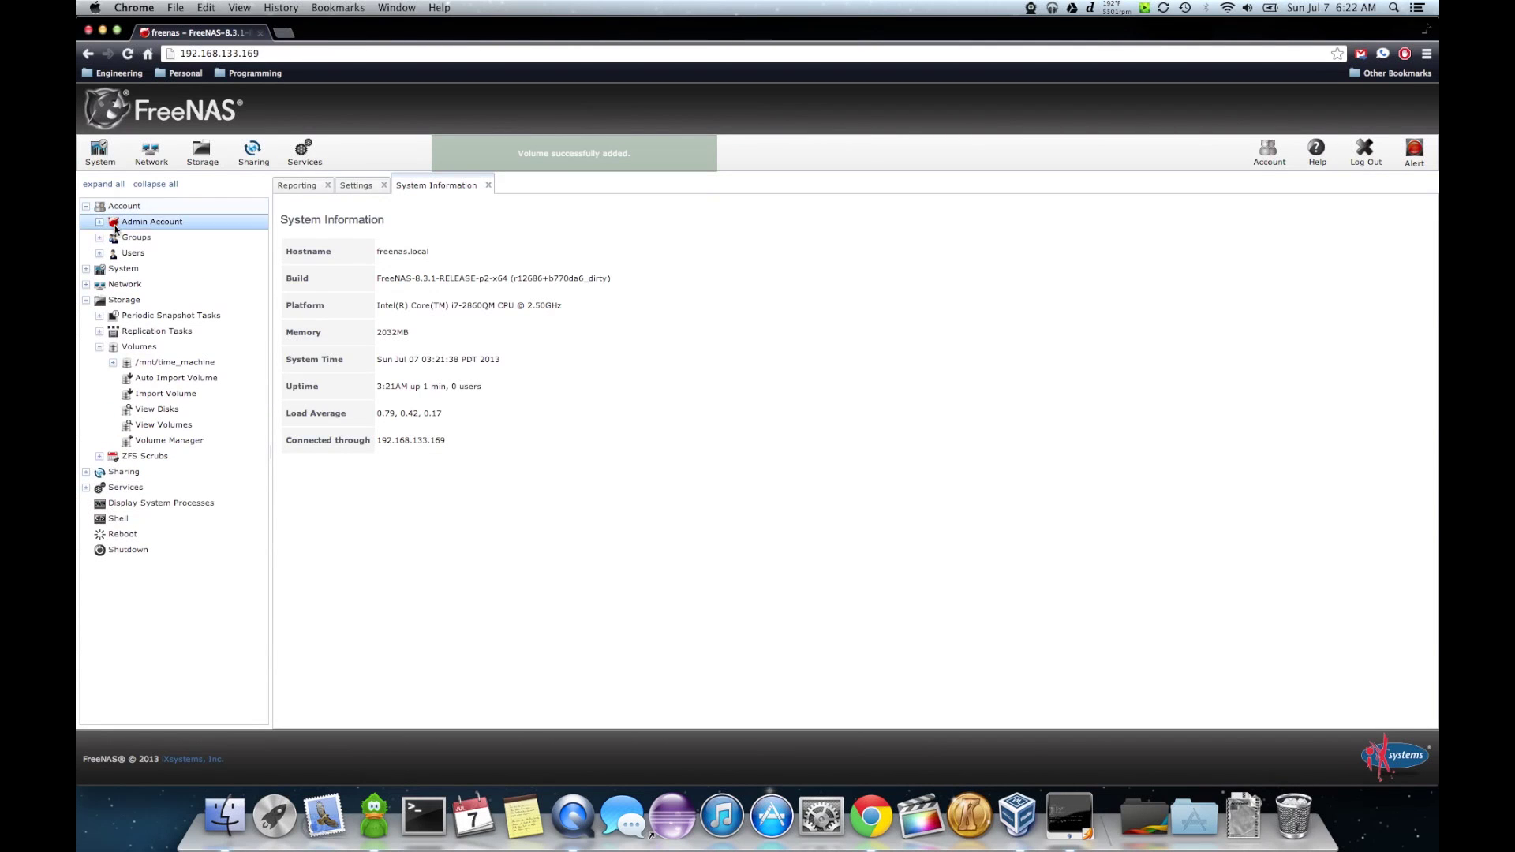
- Add a new user, entering the username and setting the home directory to /mnt/time_machine
left_click(99, 253)
left_click(135, 268)
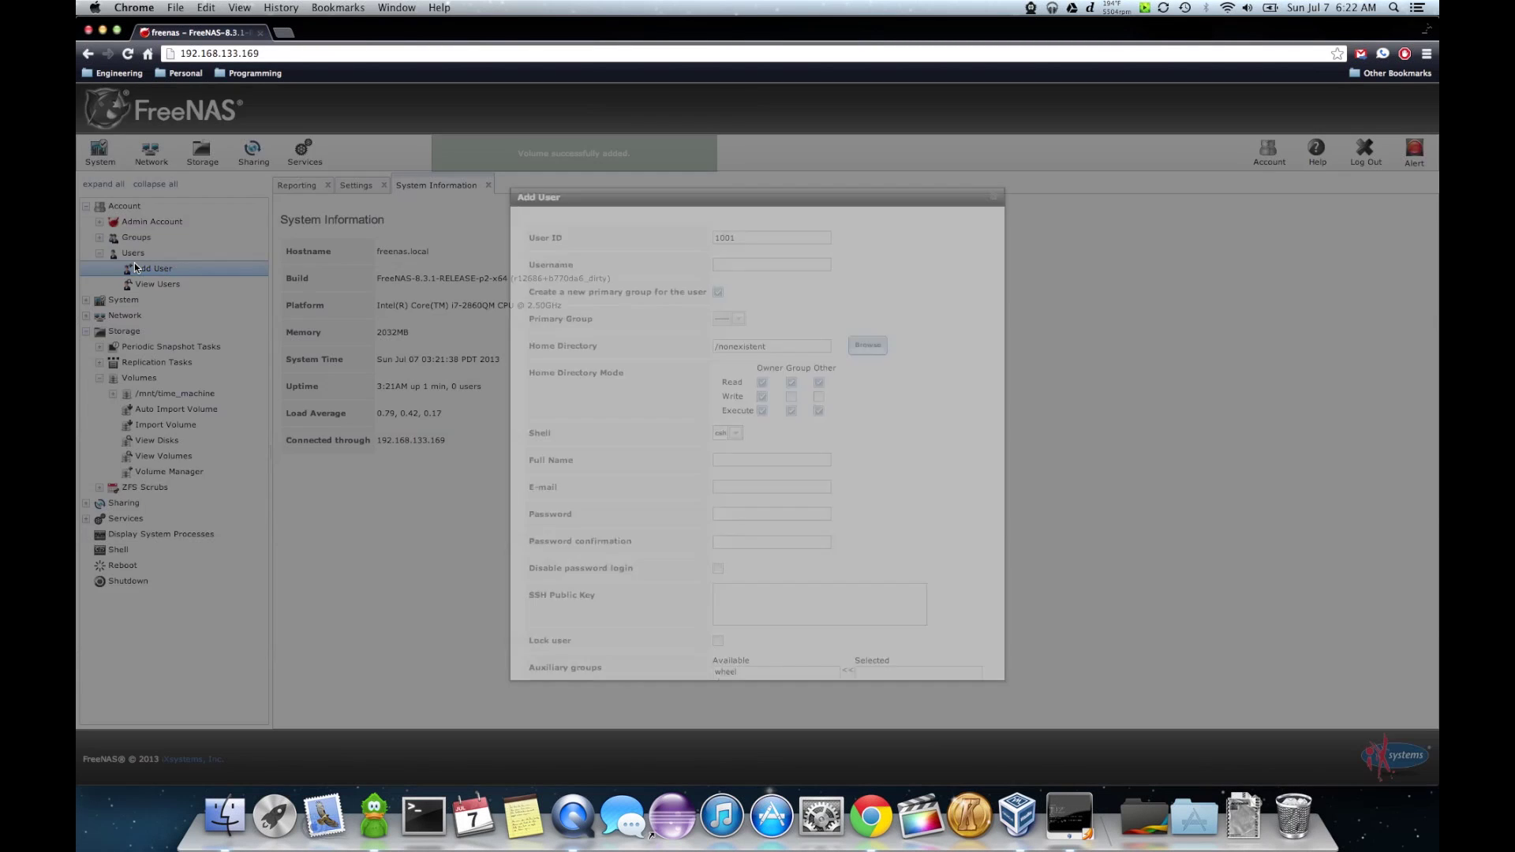
left_click(763, 263)
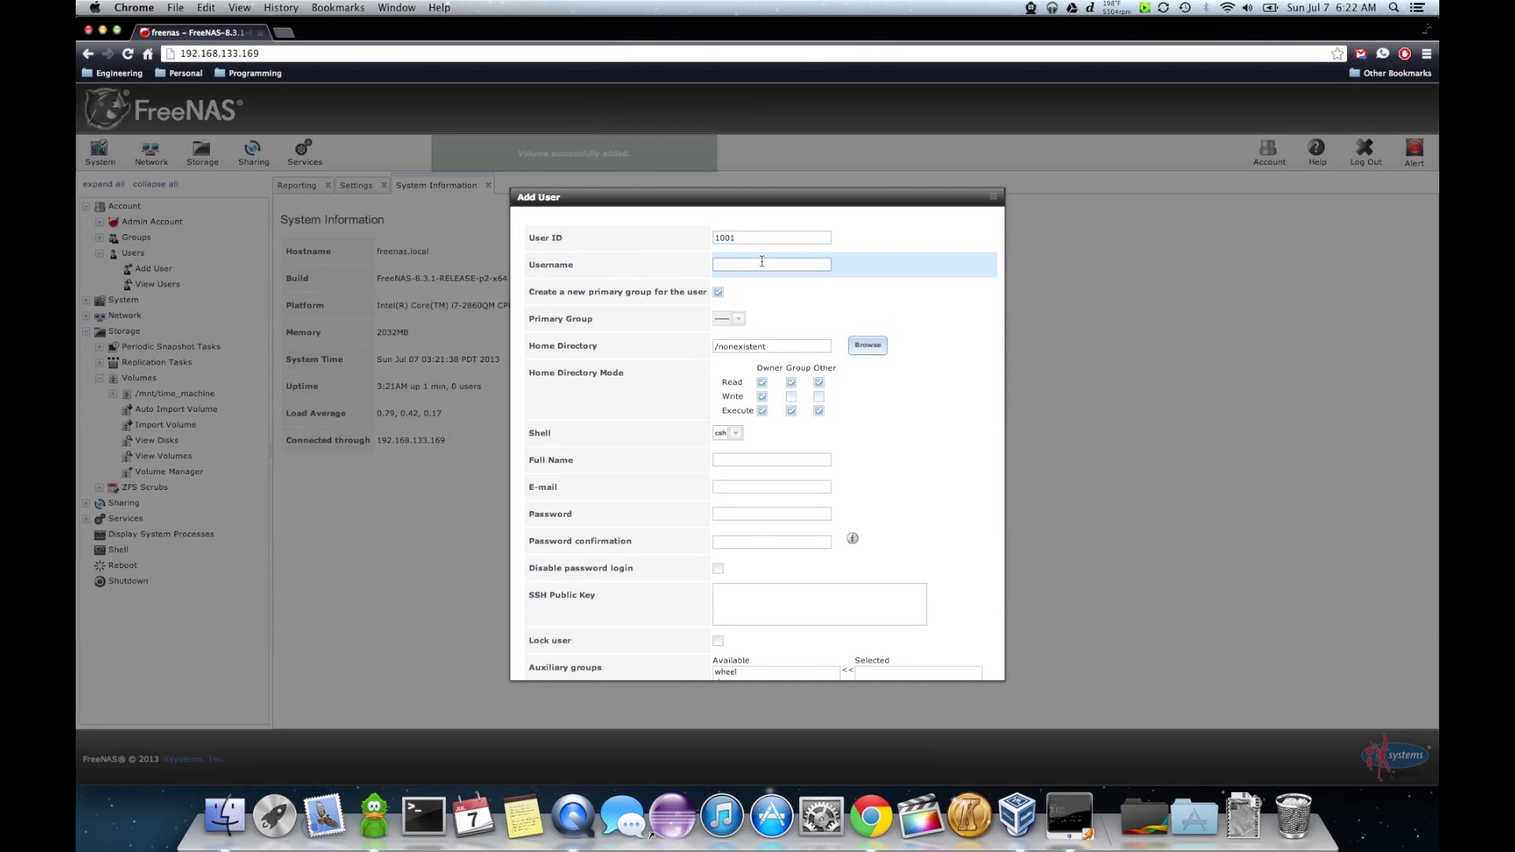
type("Doward")
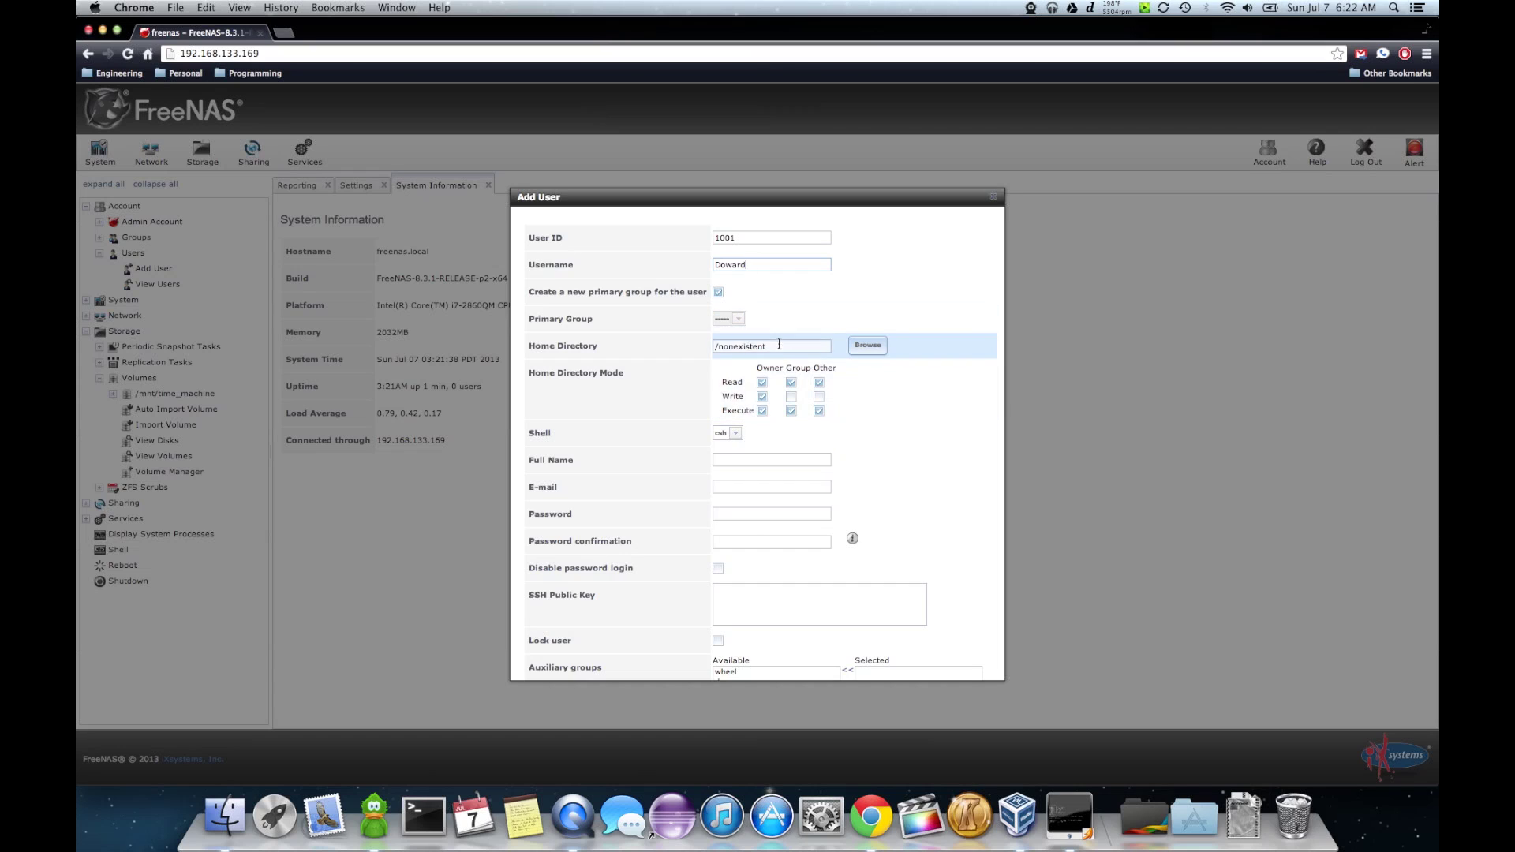
left_click(862, 348)
double_click(762, 379)
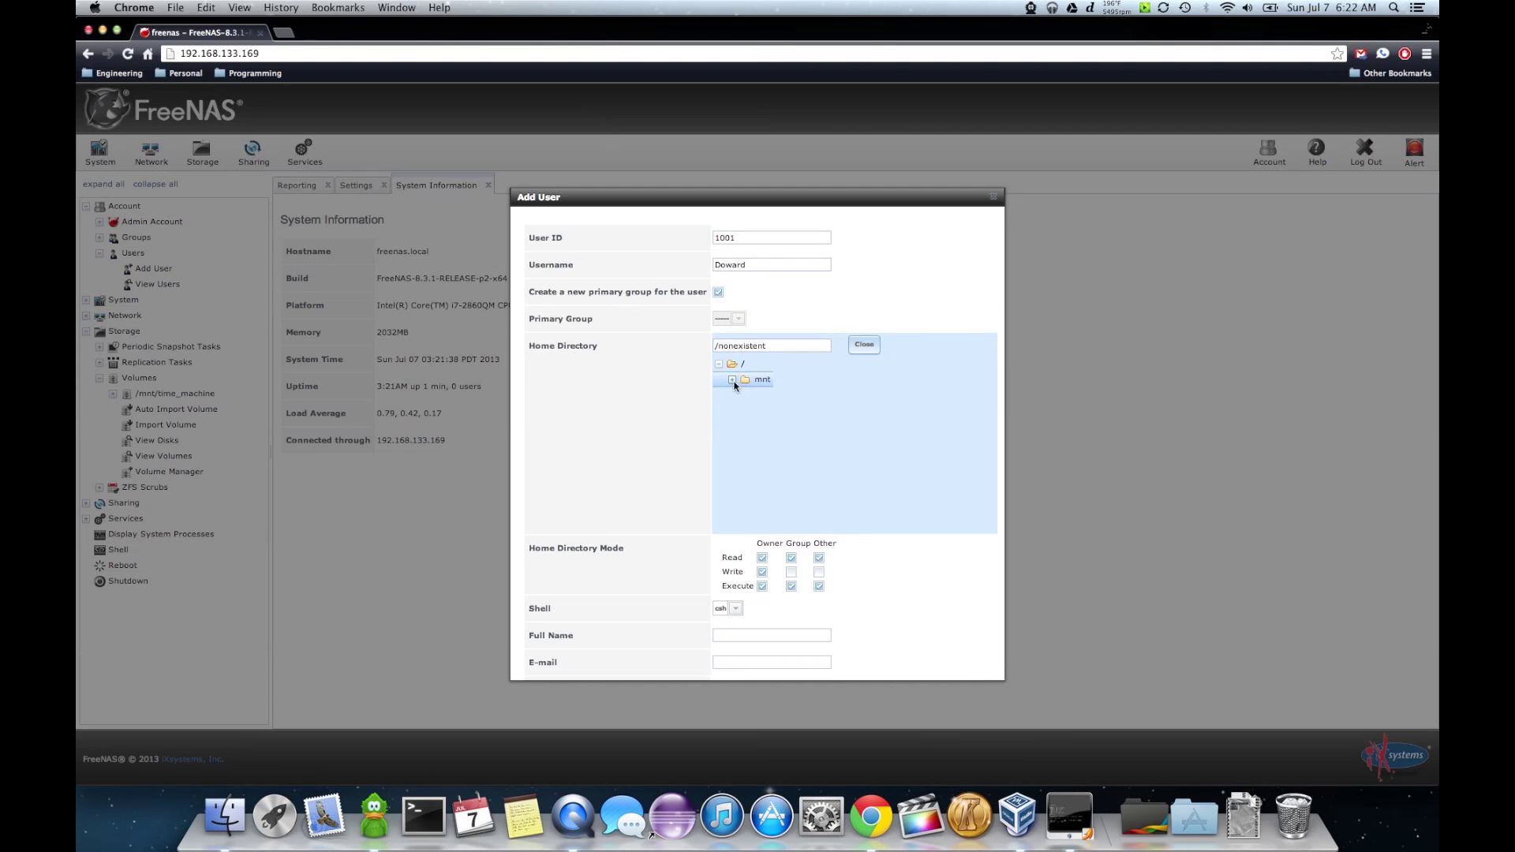
left_click(770, 393)
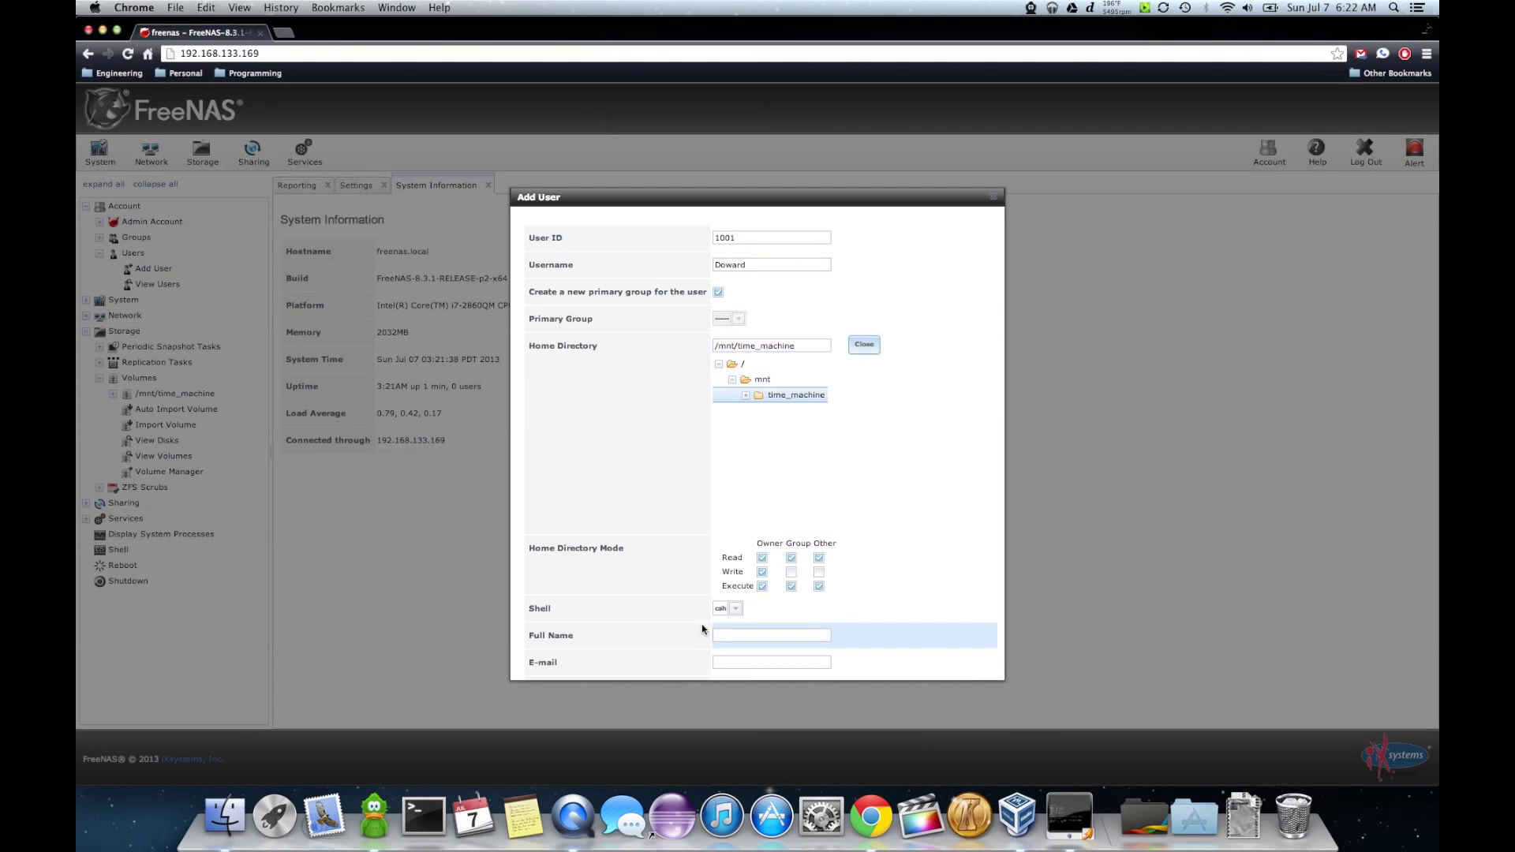
- Enter and confirm the user's password, fill in the full name, and save the user
scroll(670, 582, "down", 5)
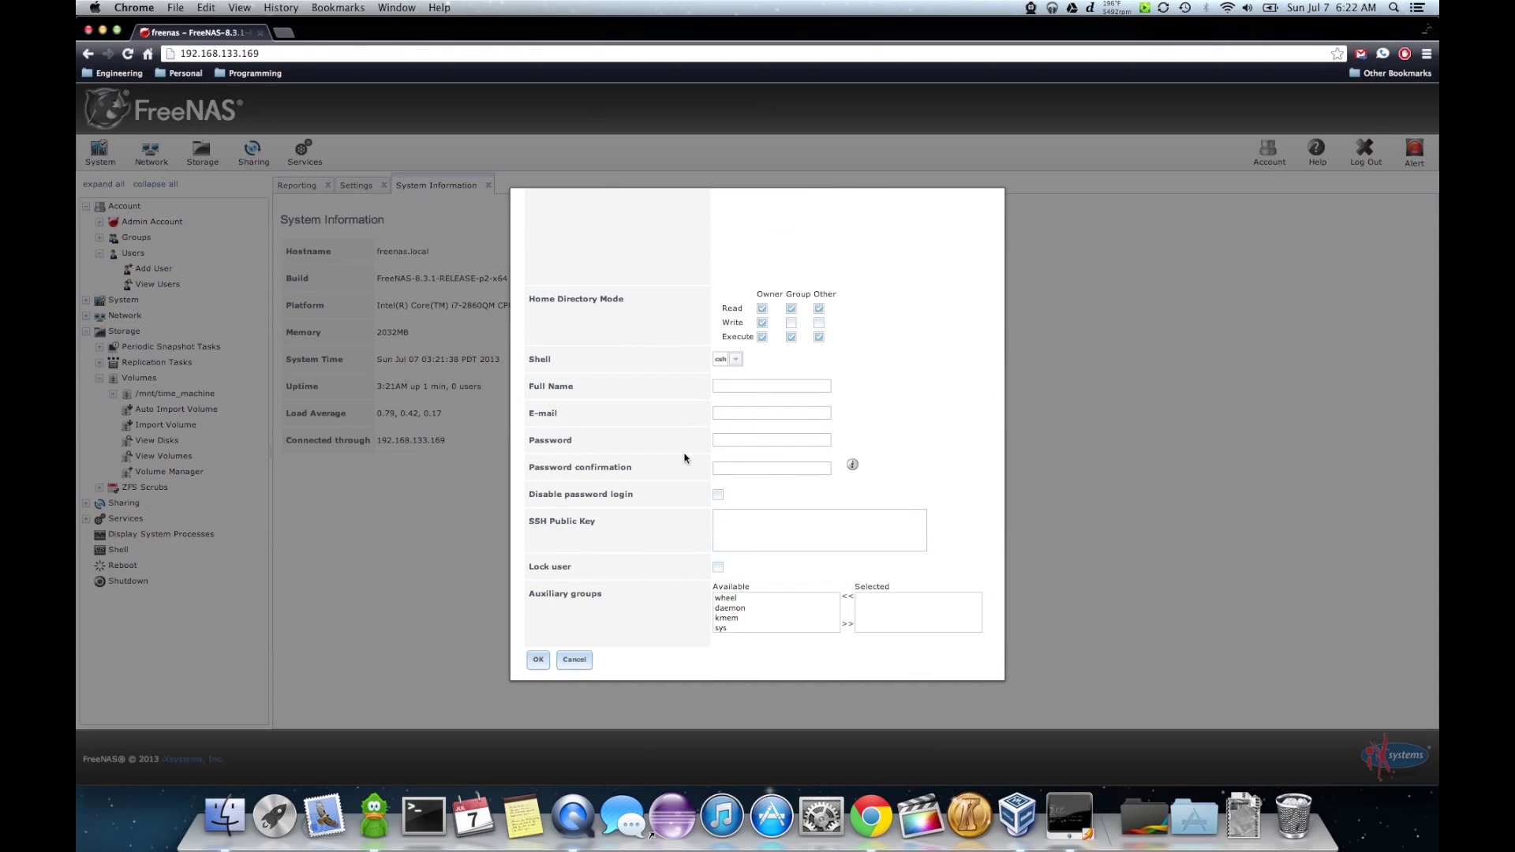
left_click(754, 443)
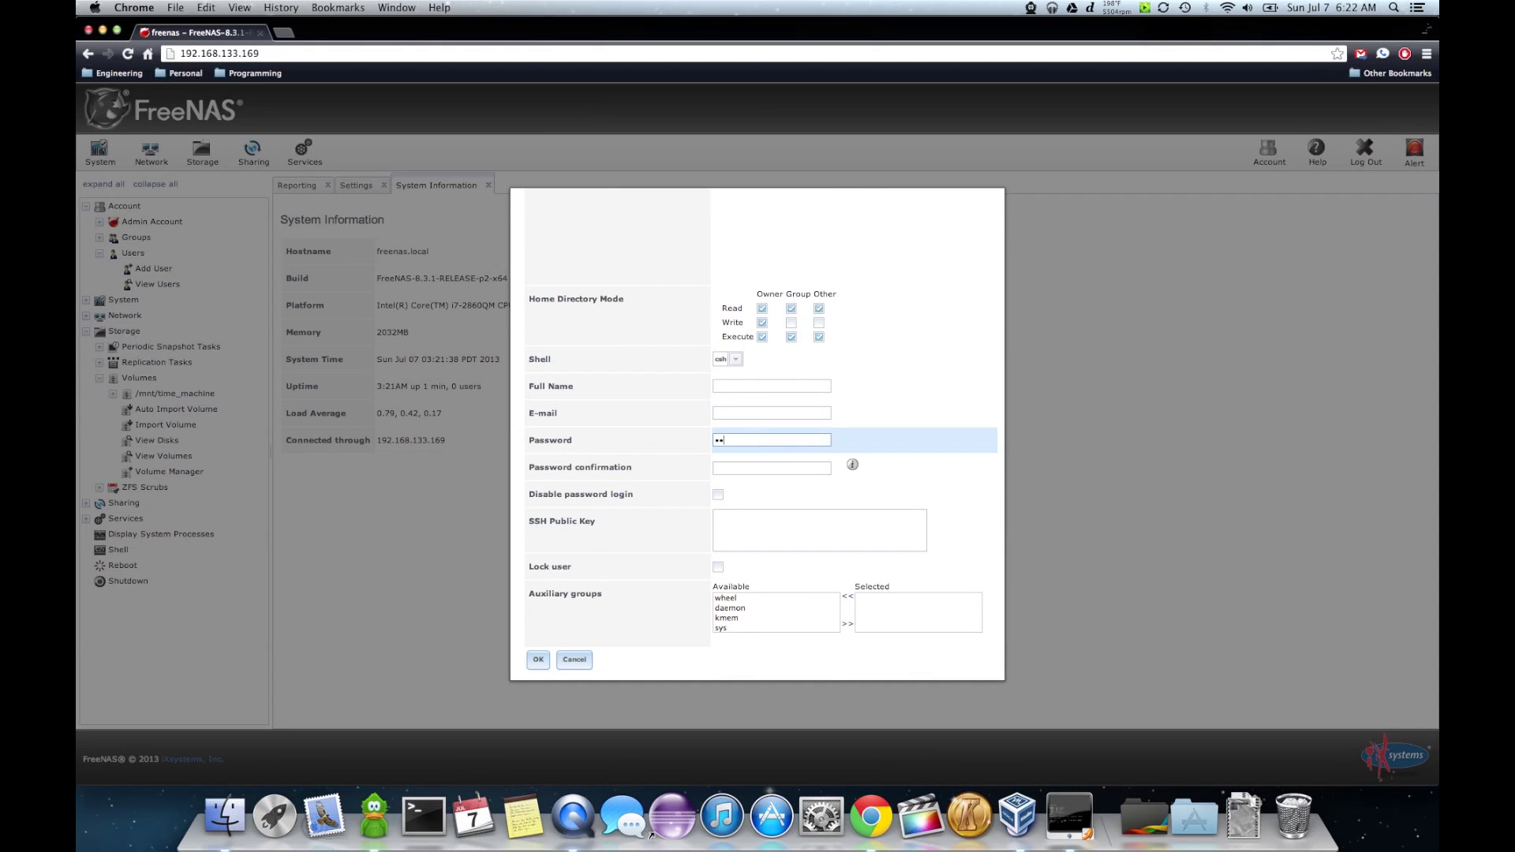
key("Tab")
type("pa")
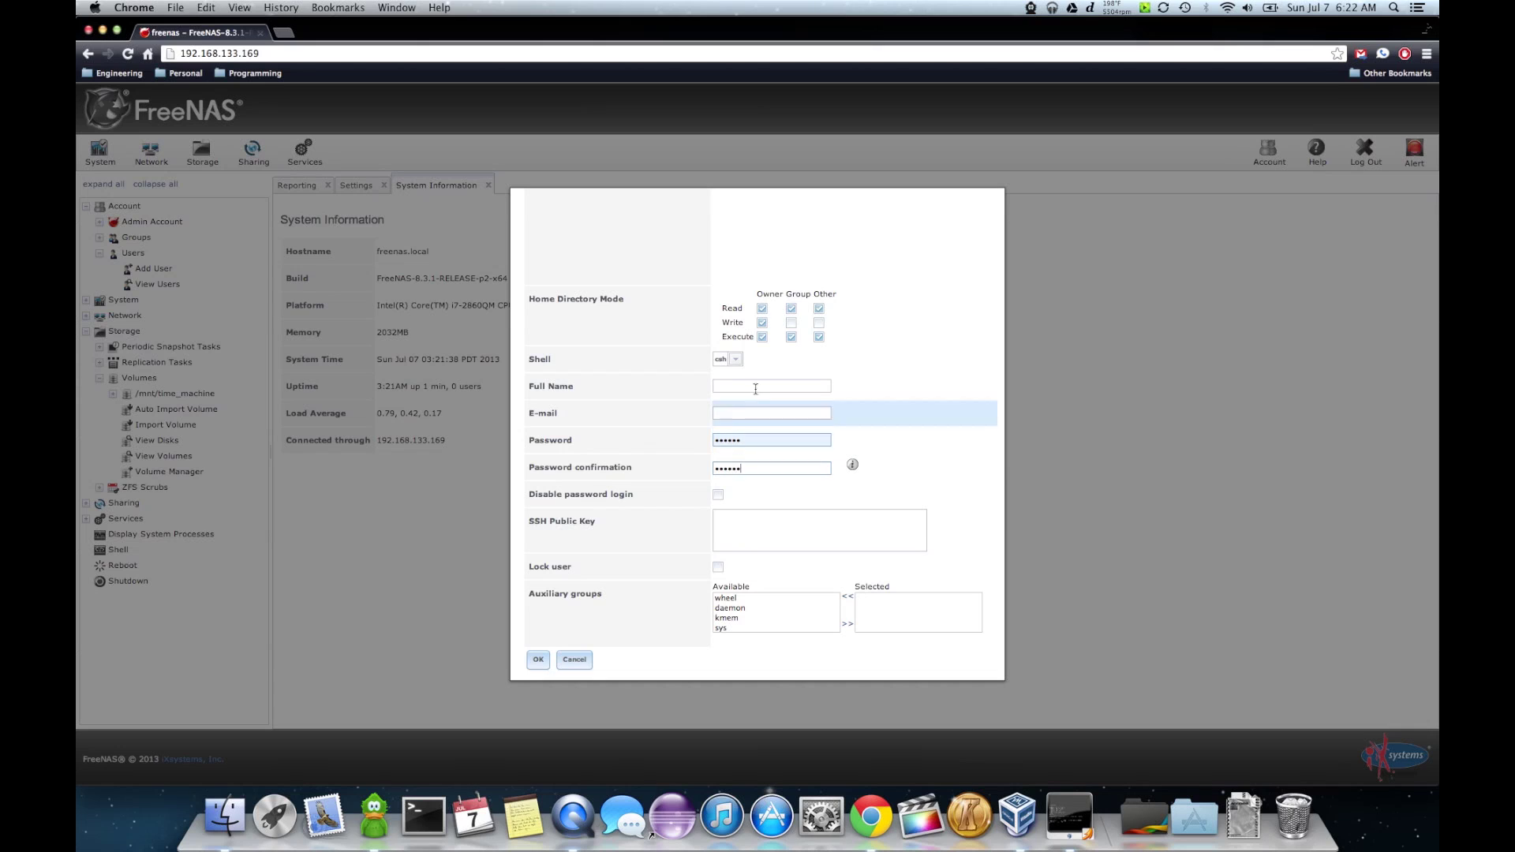
left_click(771, 387)
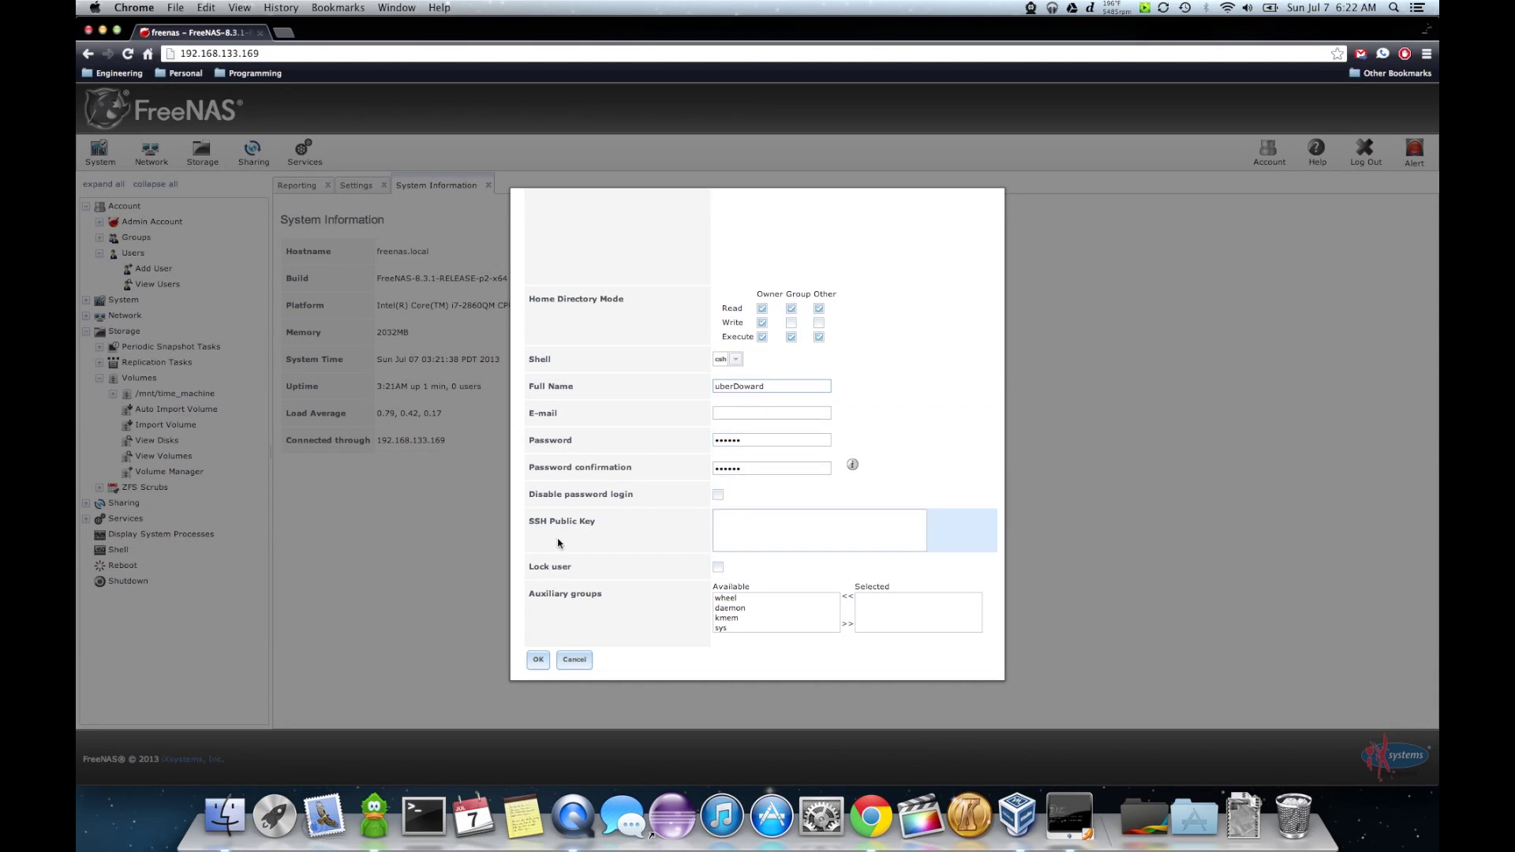
left_click(539, 661)
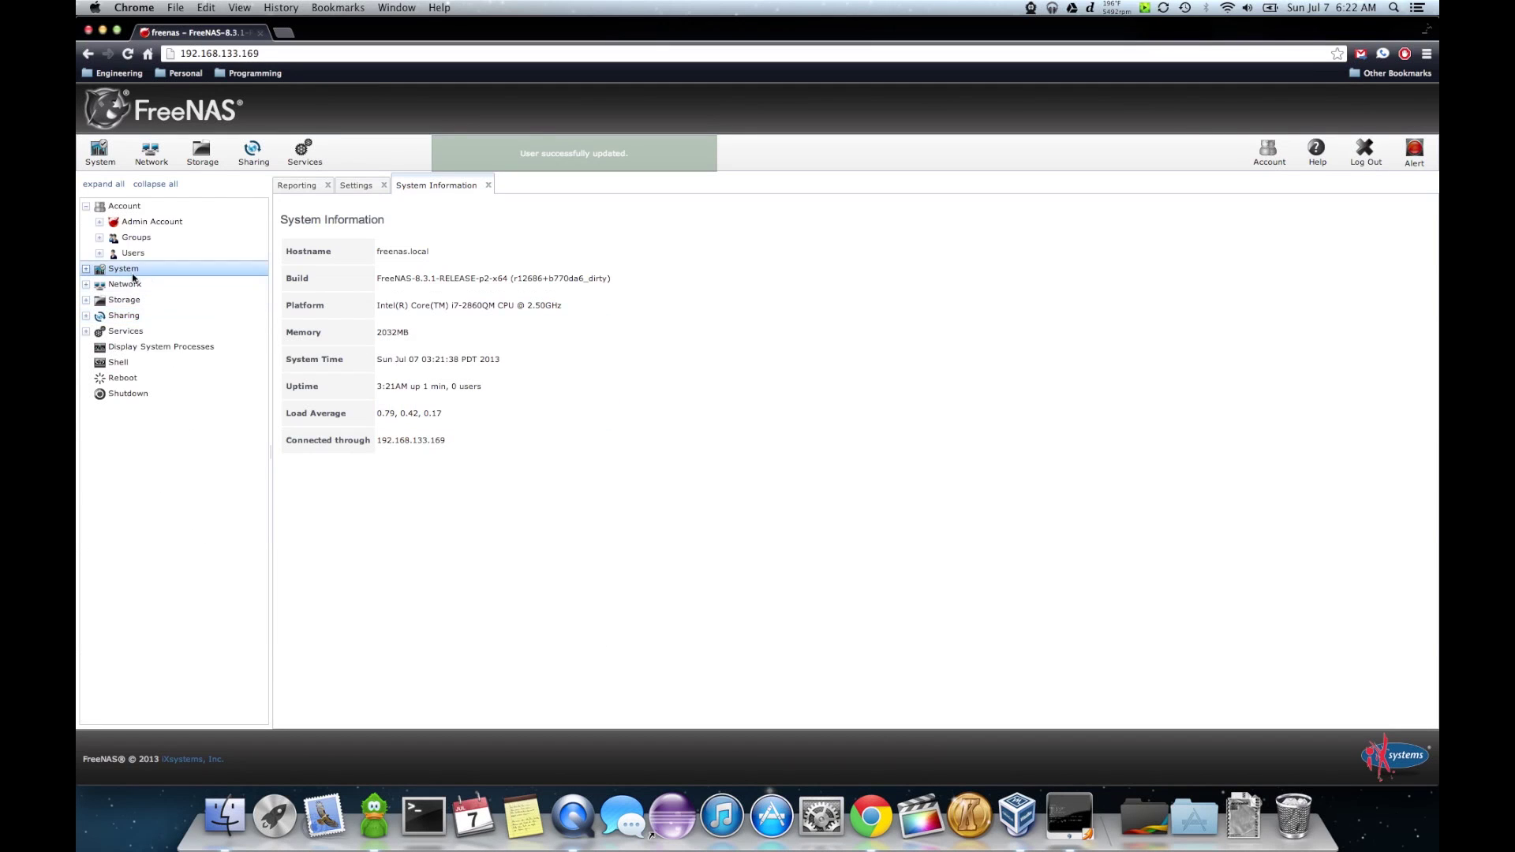
- Add an Apple (AFP) share named Time Machine with path /mnt/time_machine
left_click(87, 315)
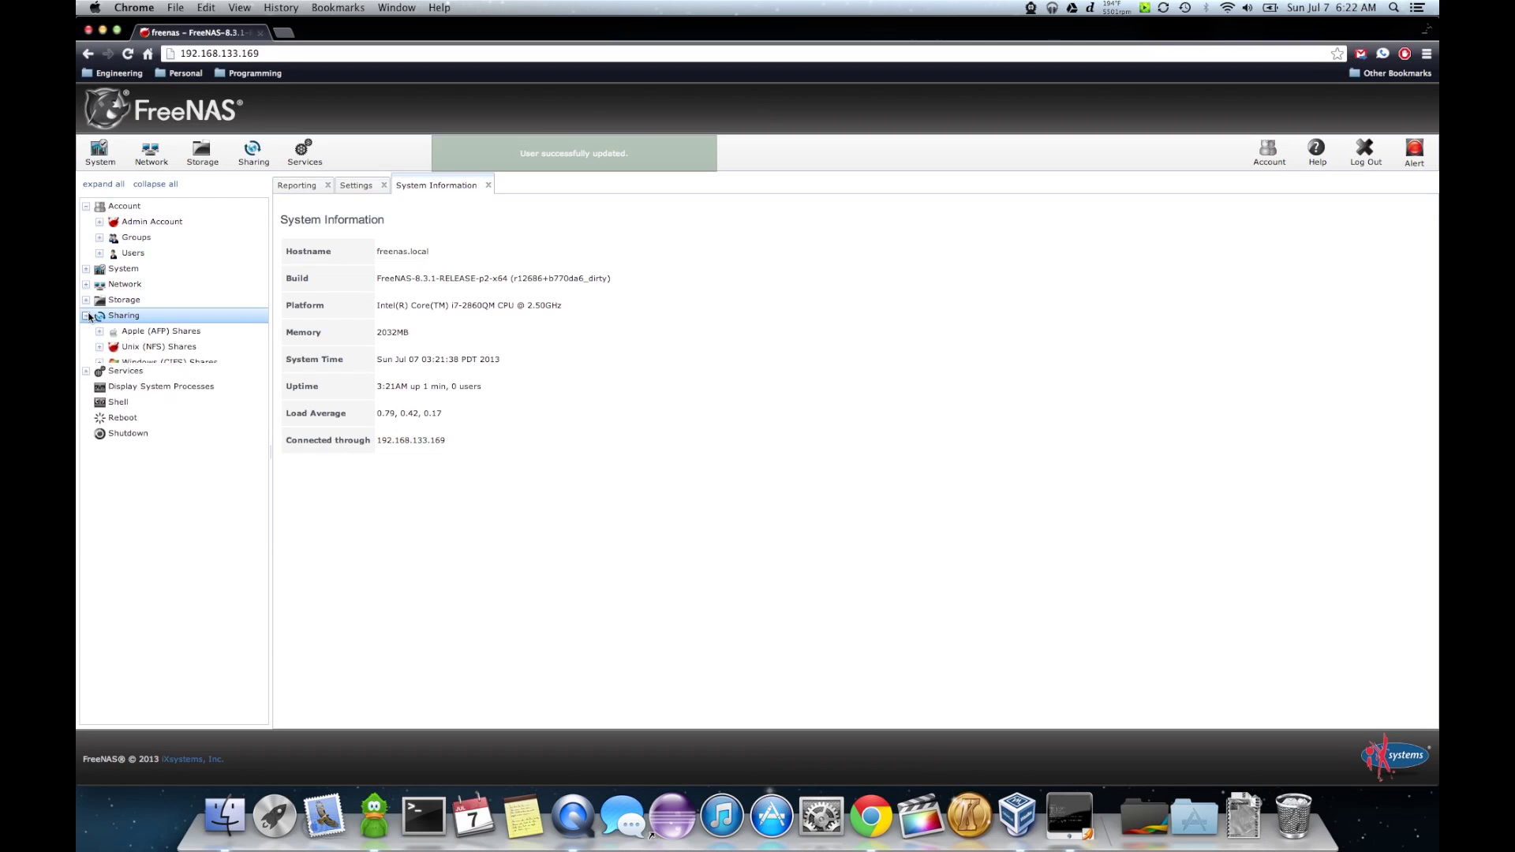
left_click(100, 332)
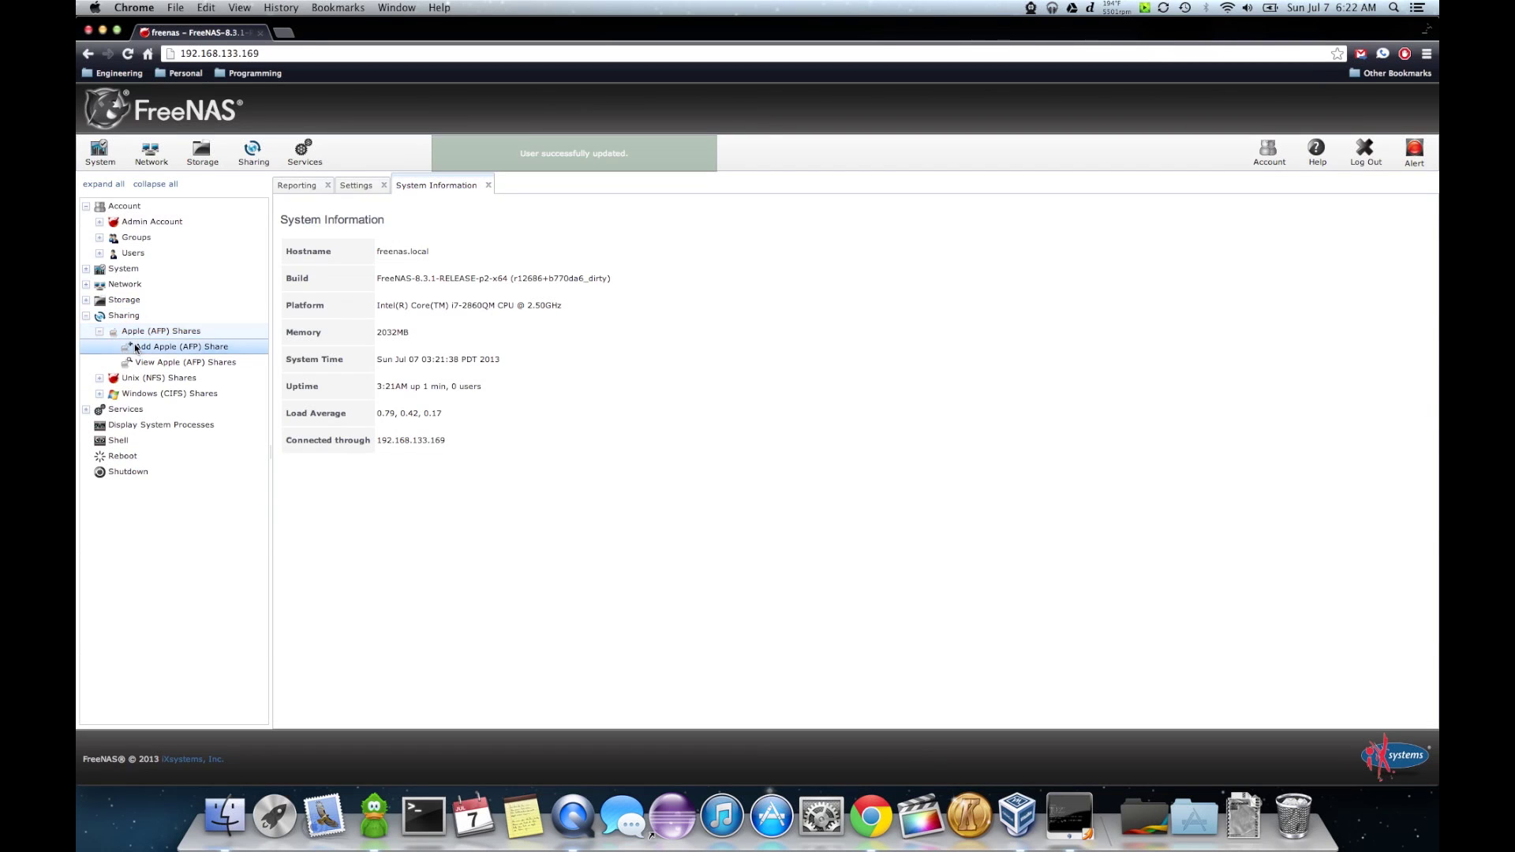
left_click(180, 346)
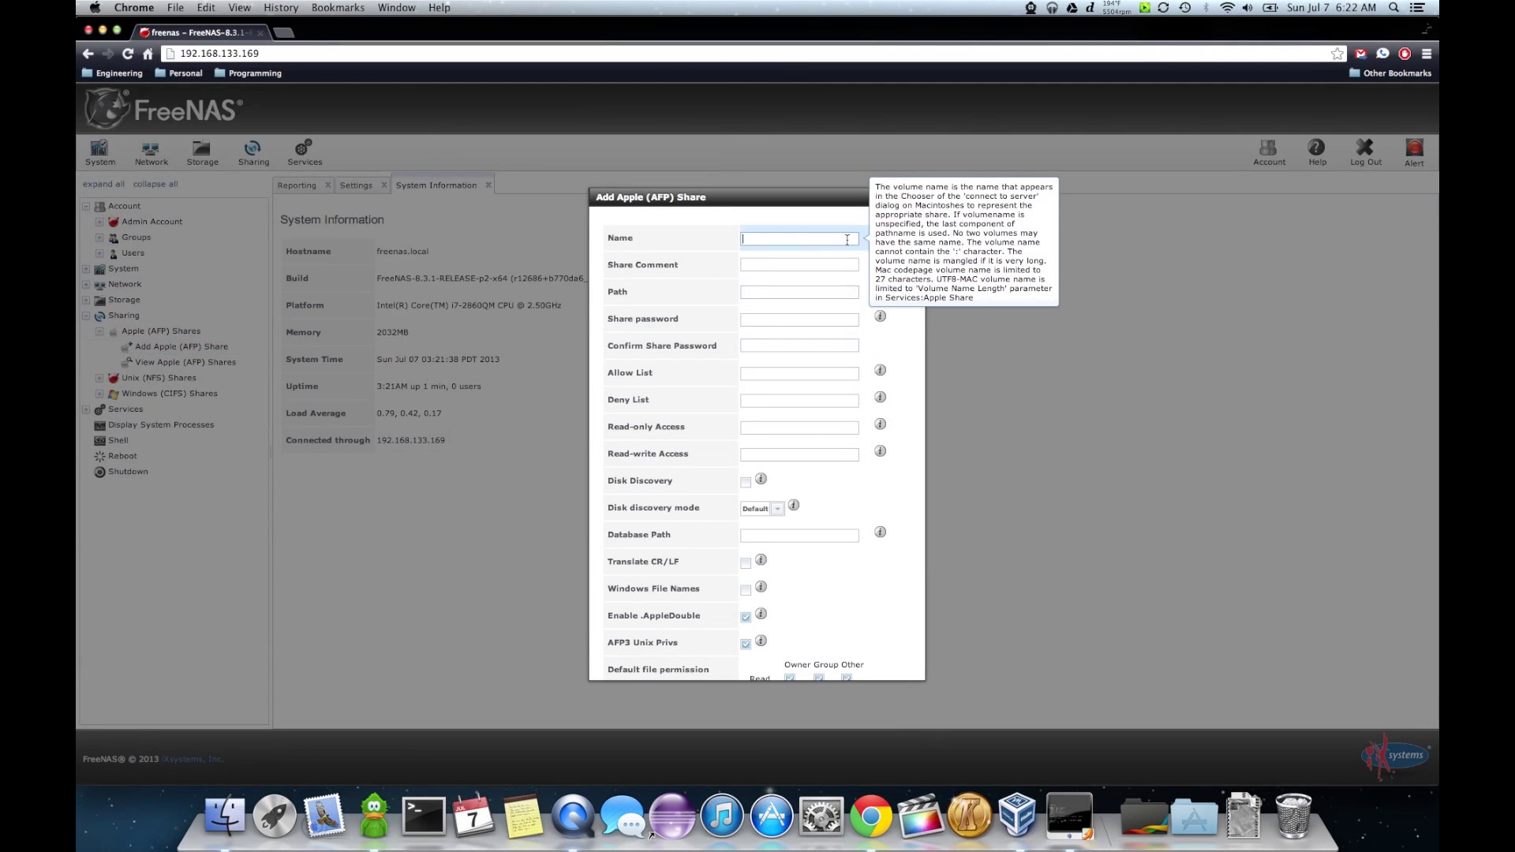
type("Time Machi")
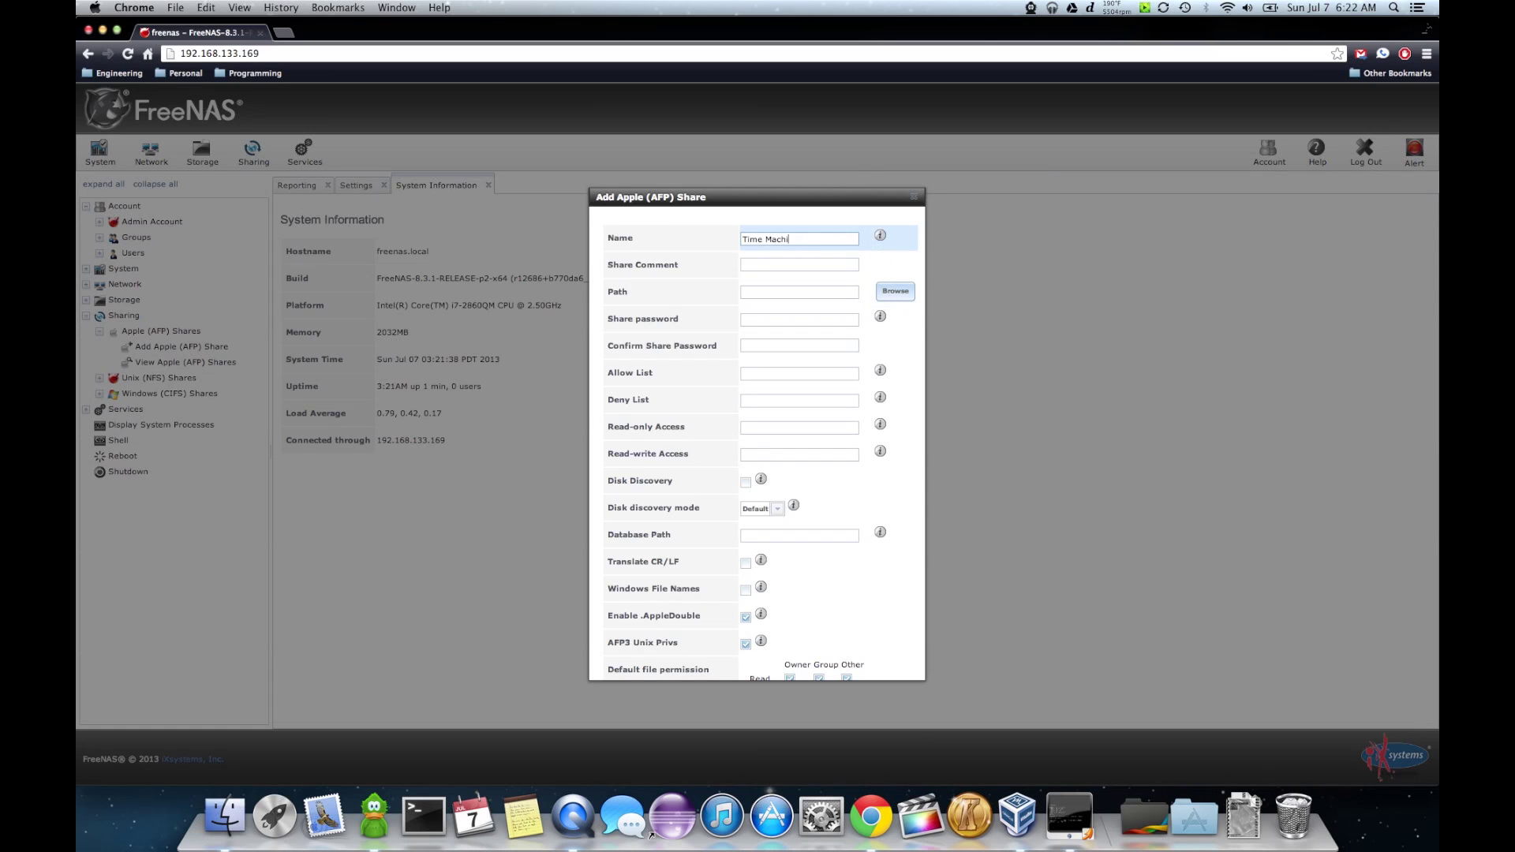
type("Time Machine NAS")
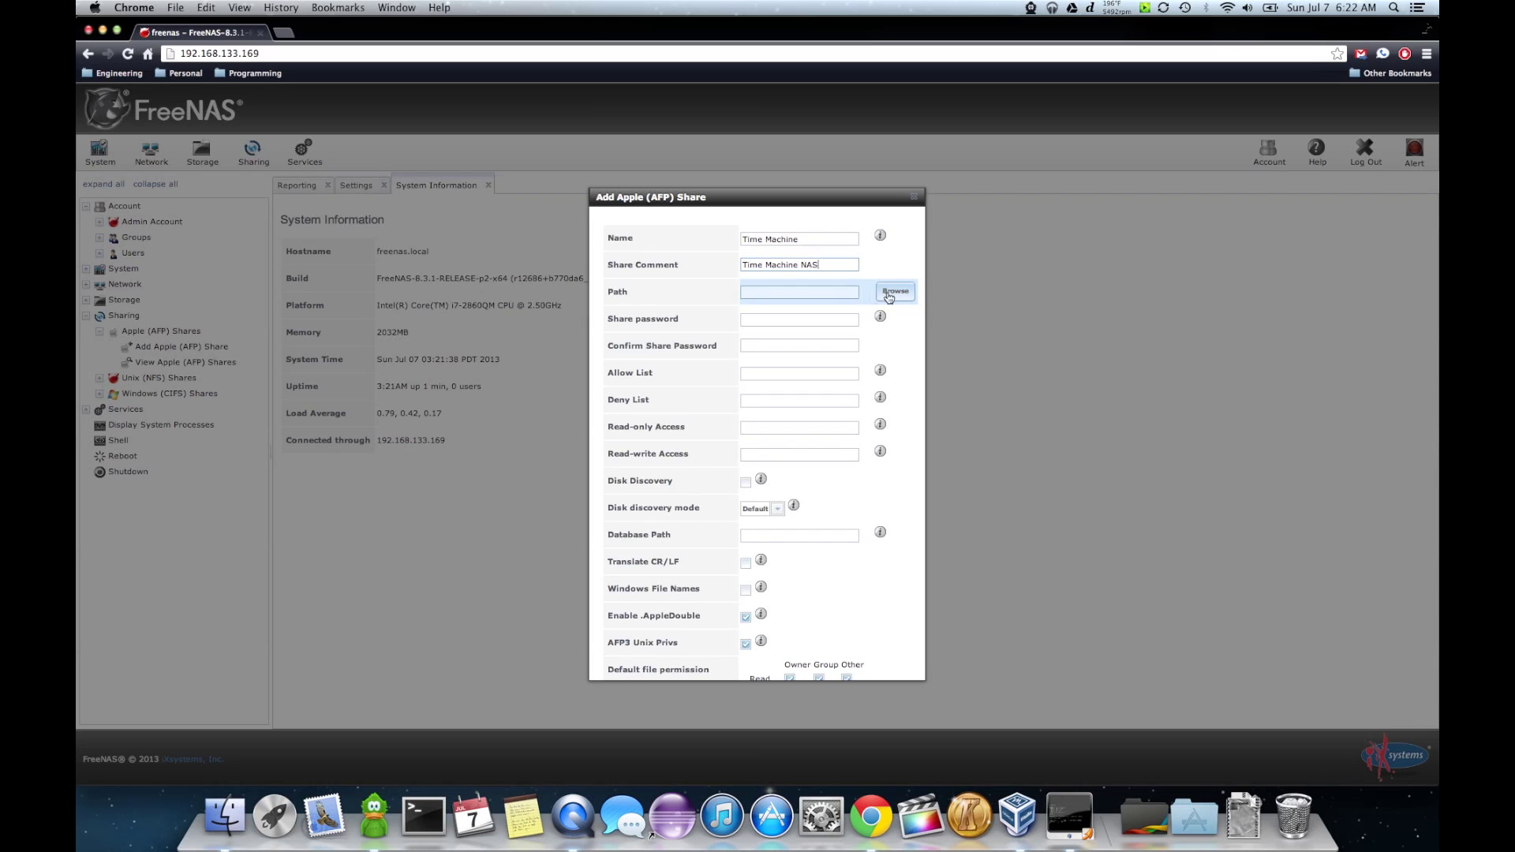
left_click(895, 291)
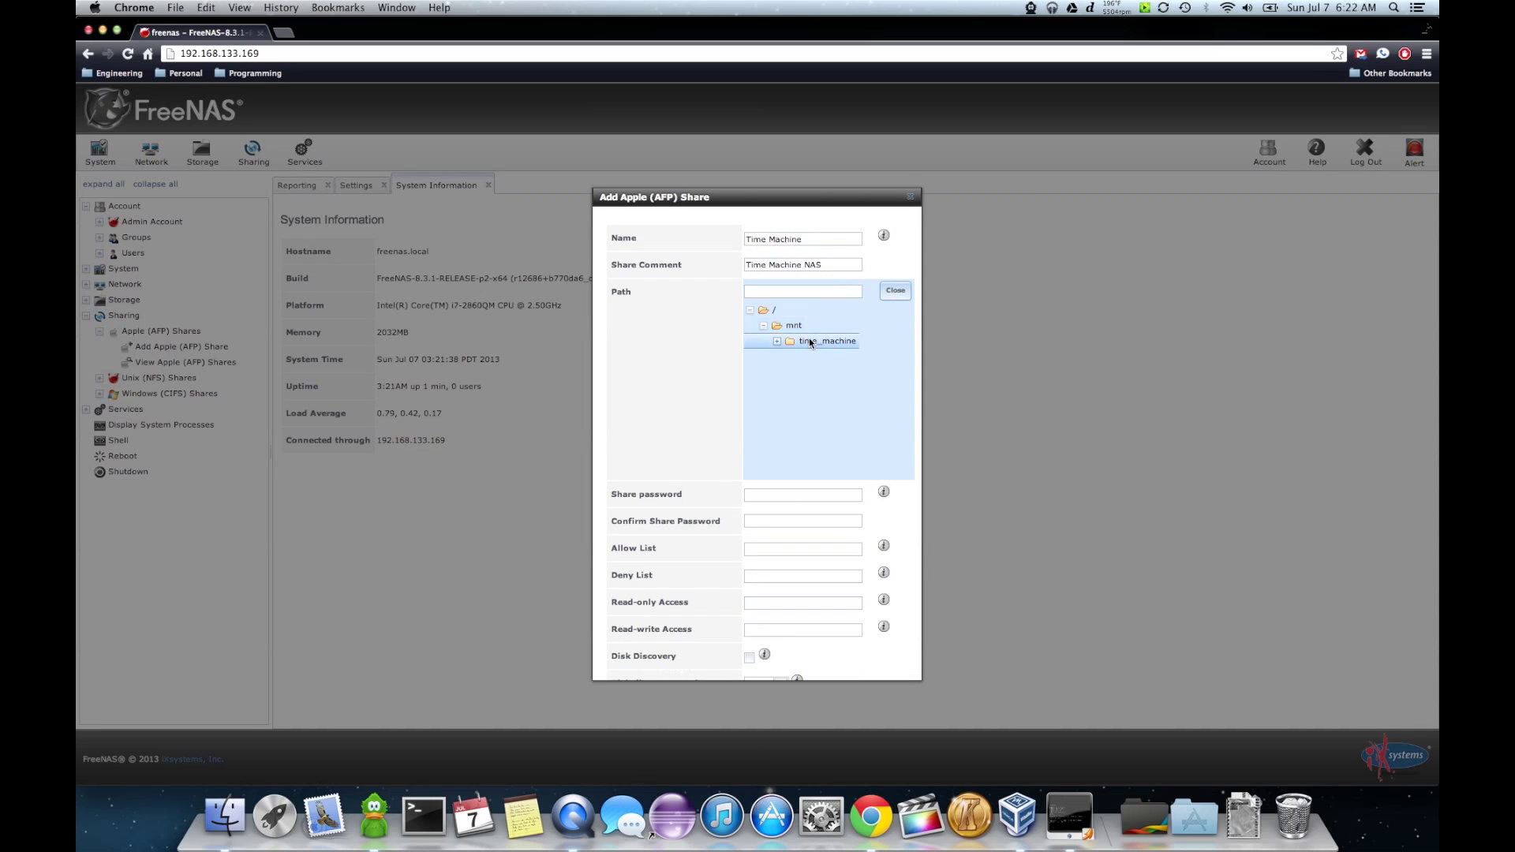
left_click(808, 340)
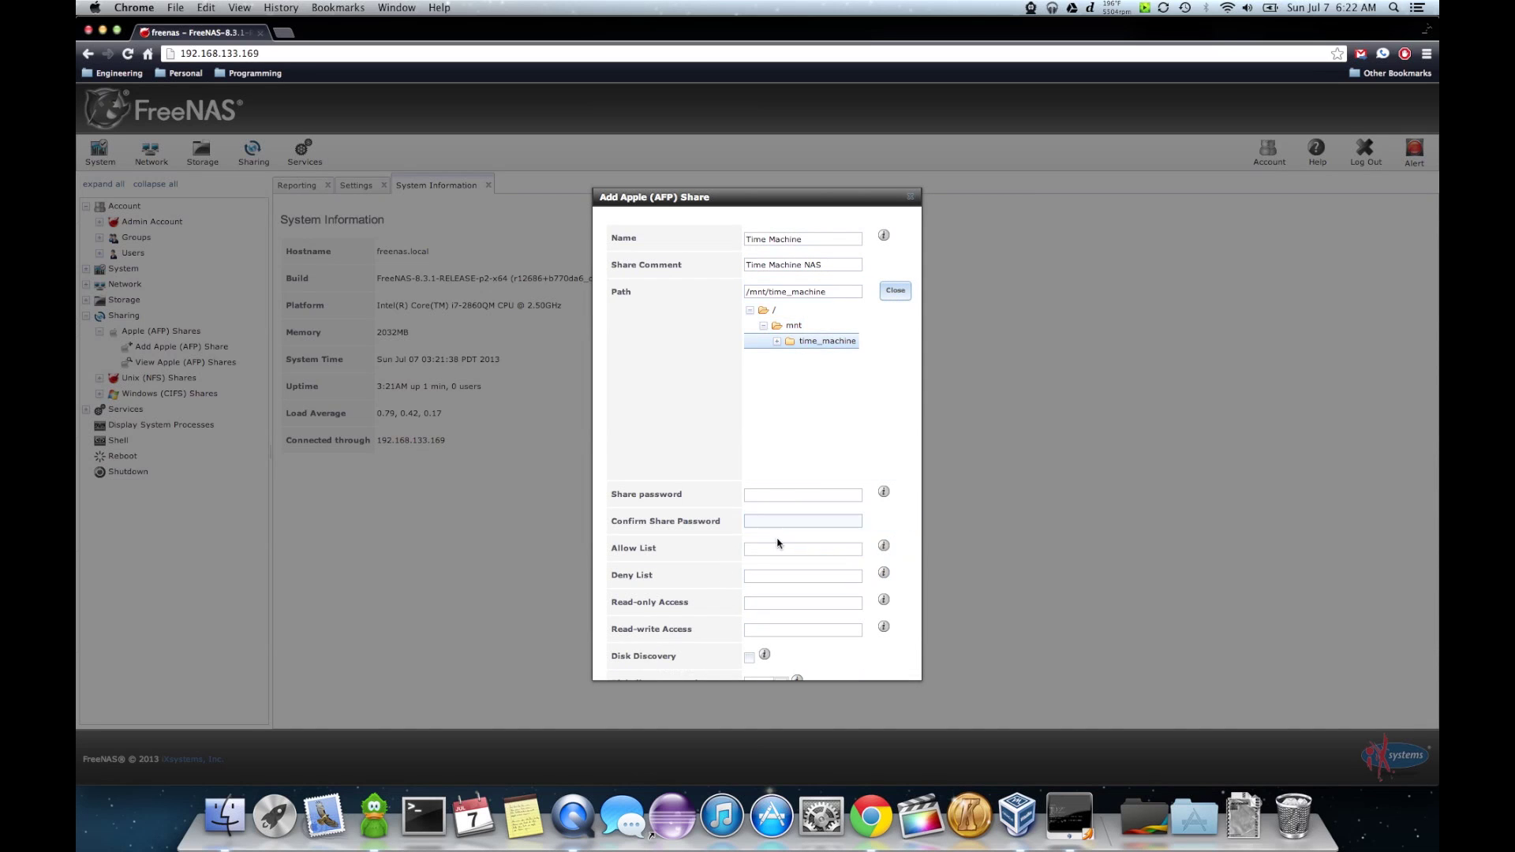
scroll(774, 566, "down", 5)
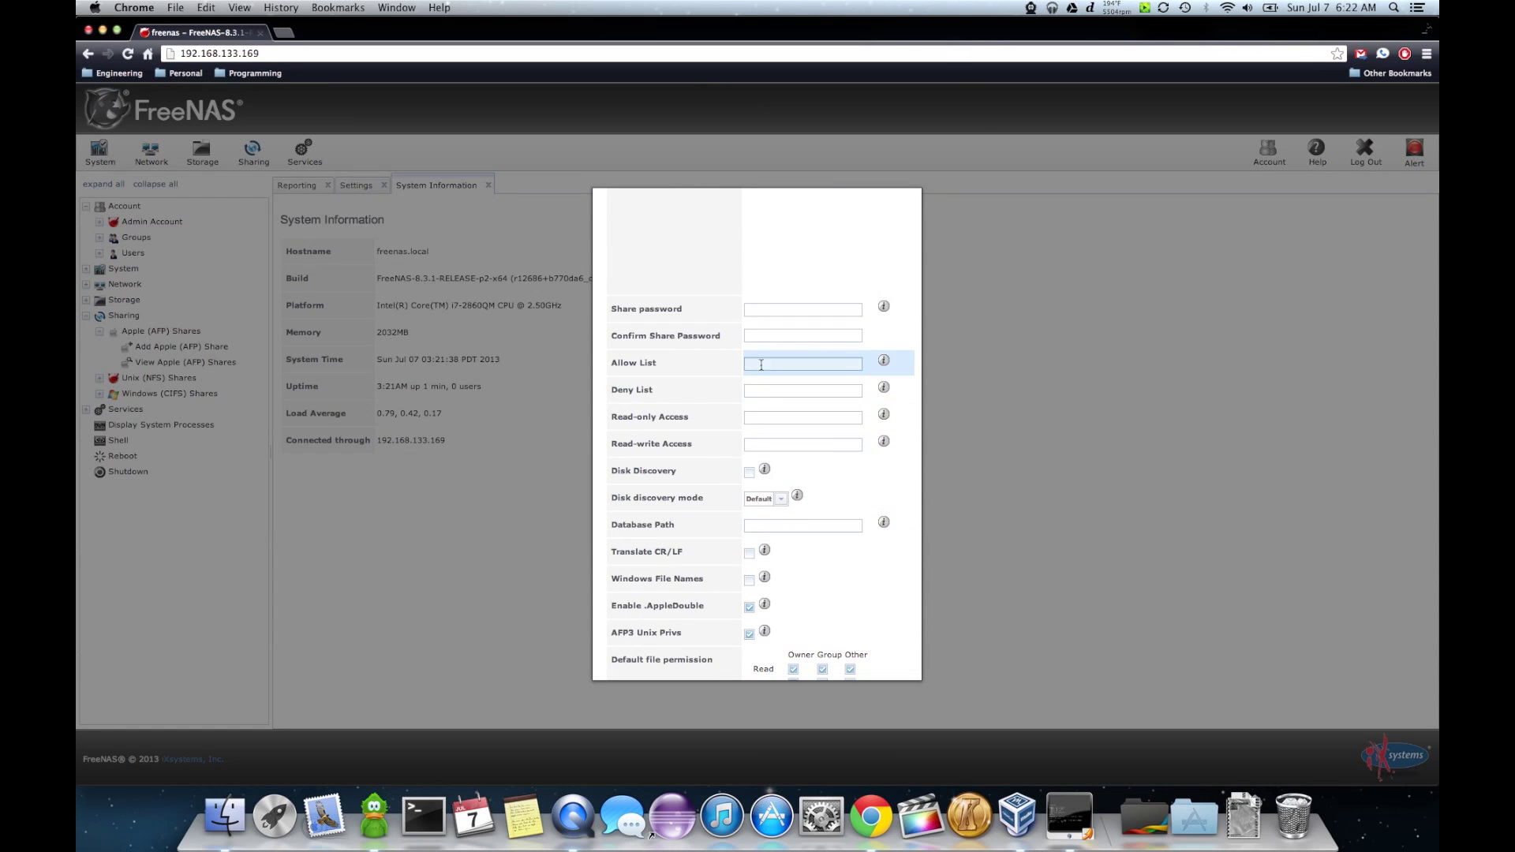
- Give the new user Allow List and read-write access, choose Time Machine discovery, save, and enable AFP
left_click(769, 338)
left_click(771, 366)
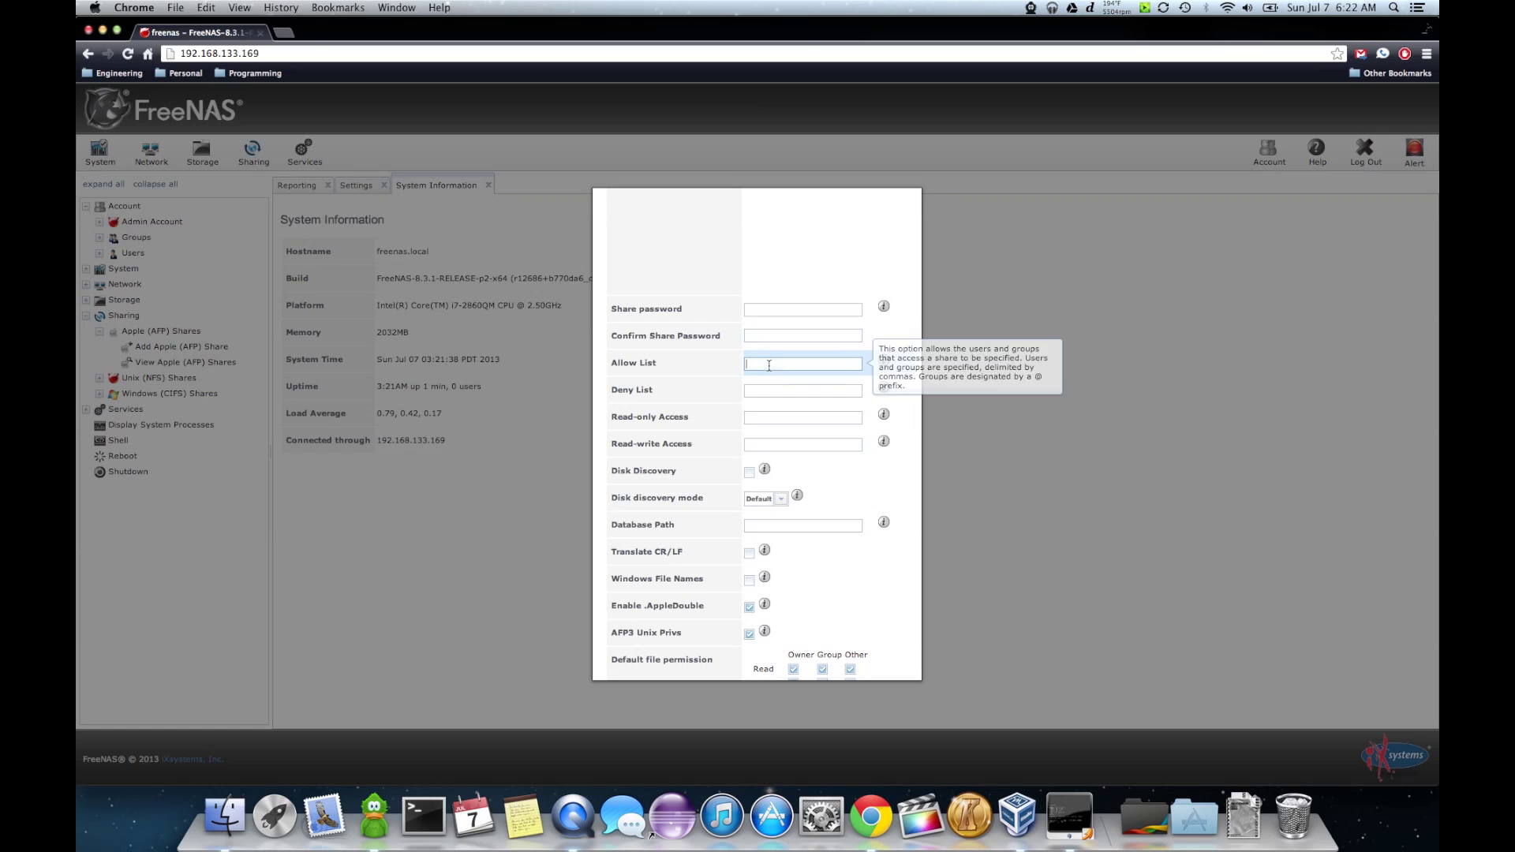
type("Doward")
left_click(761, 444)
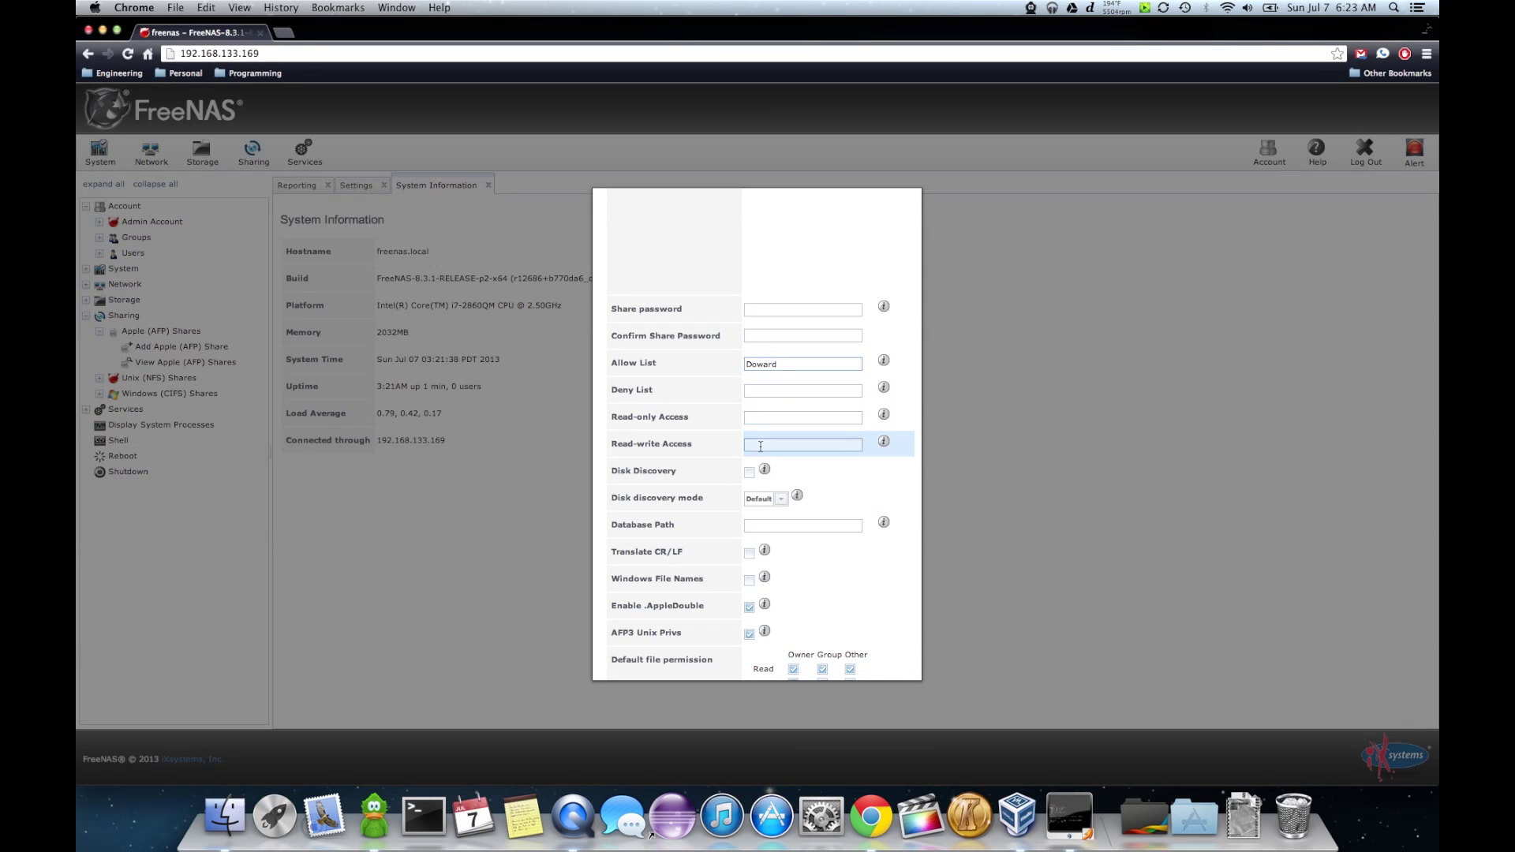
type("Doward")
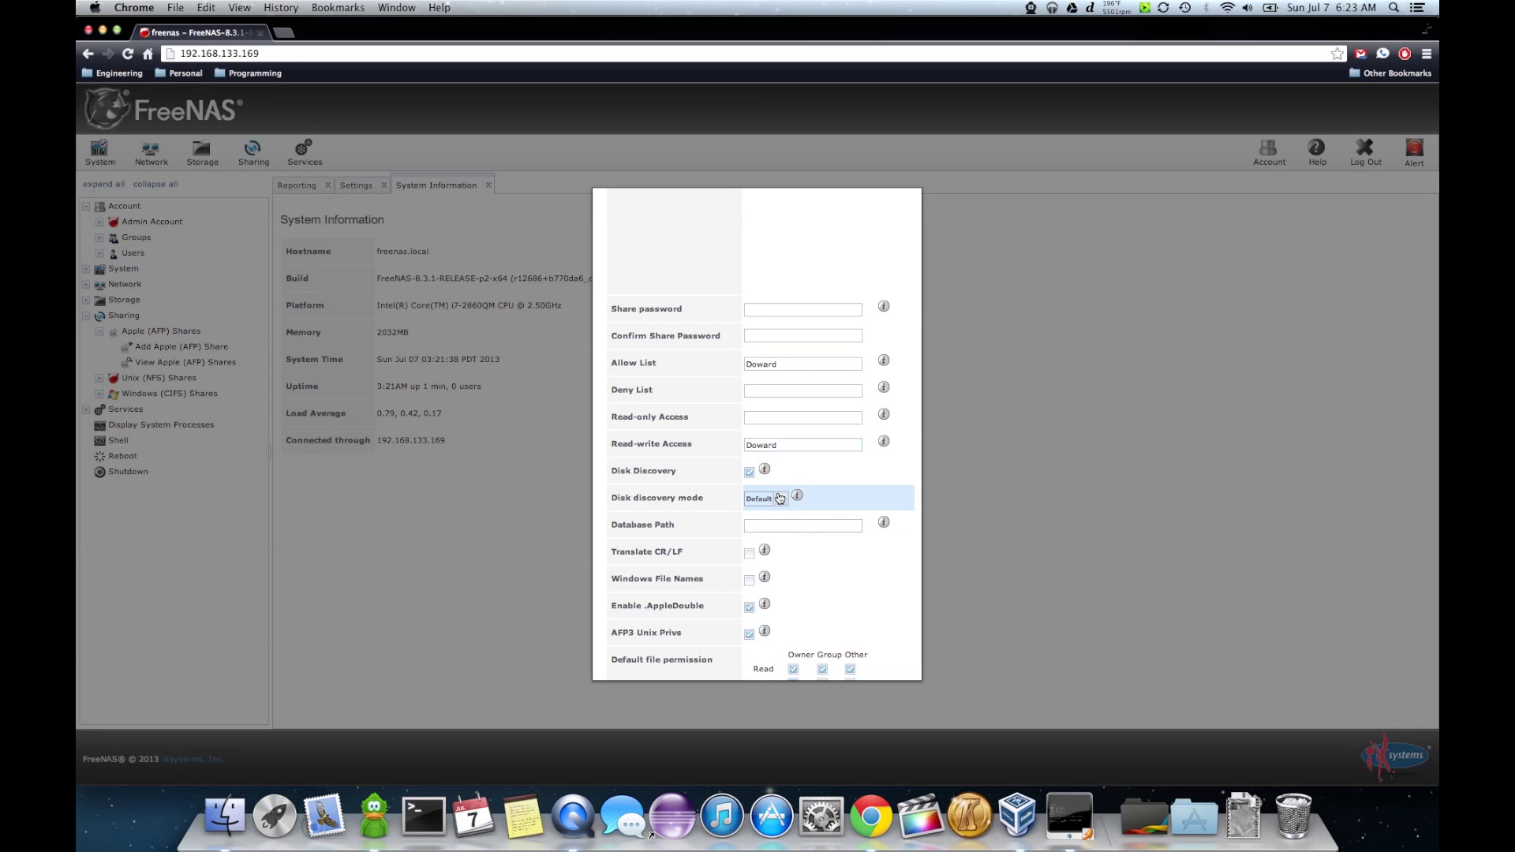
left_click(778, 498)
left_click(779, 526)
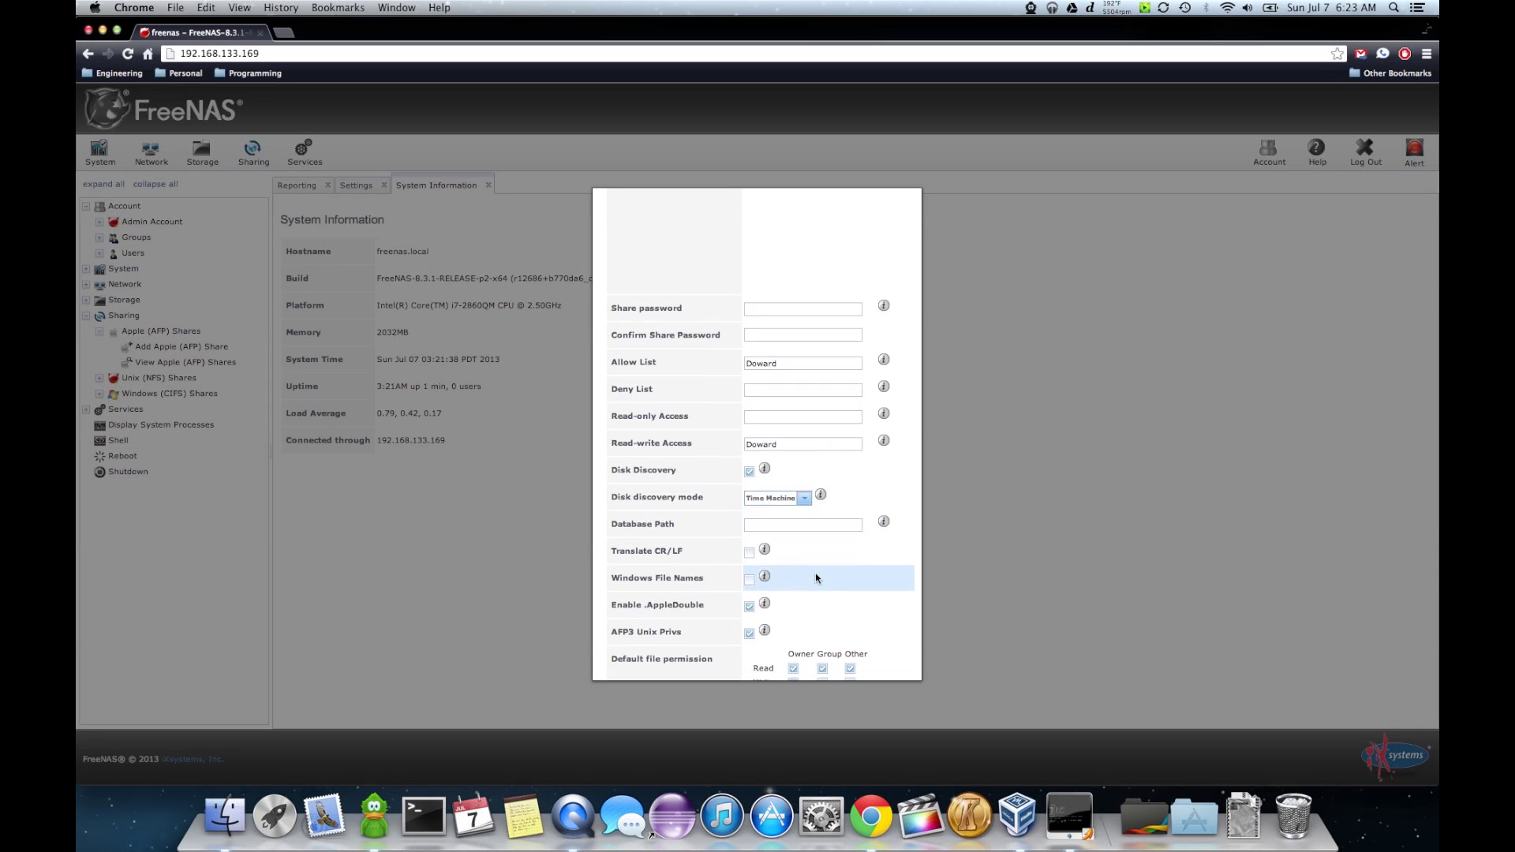
scroll(769, 577, "down", 3)
left_click(620, 661)
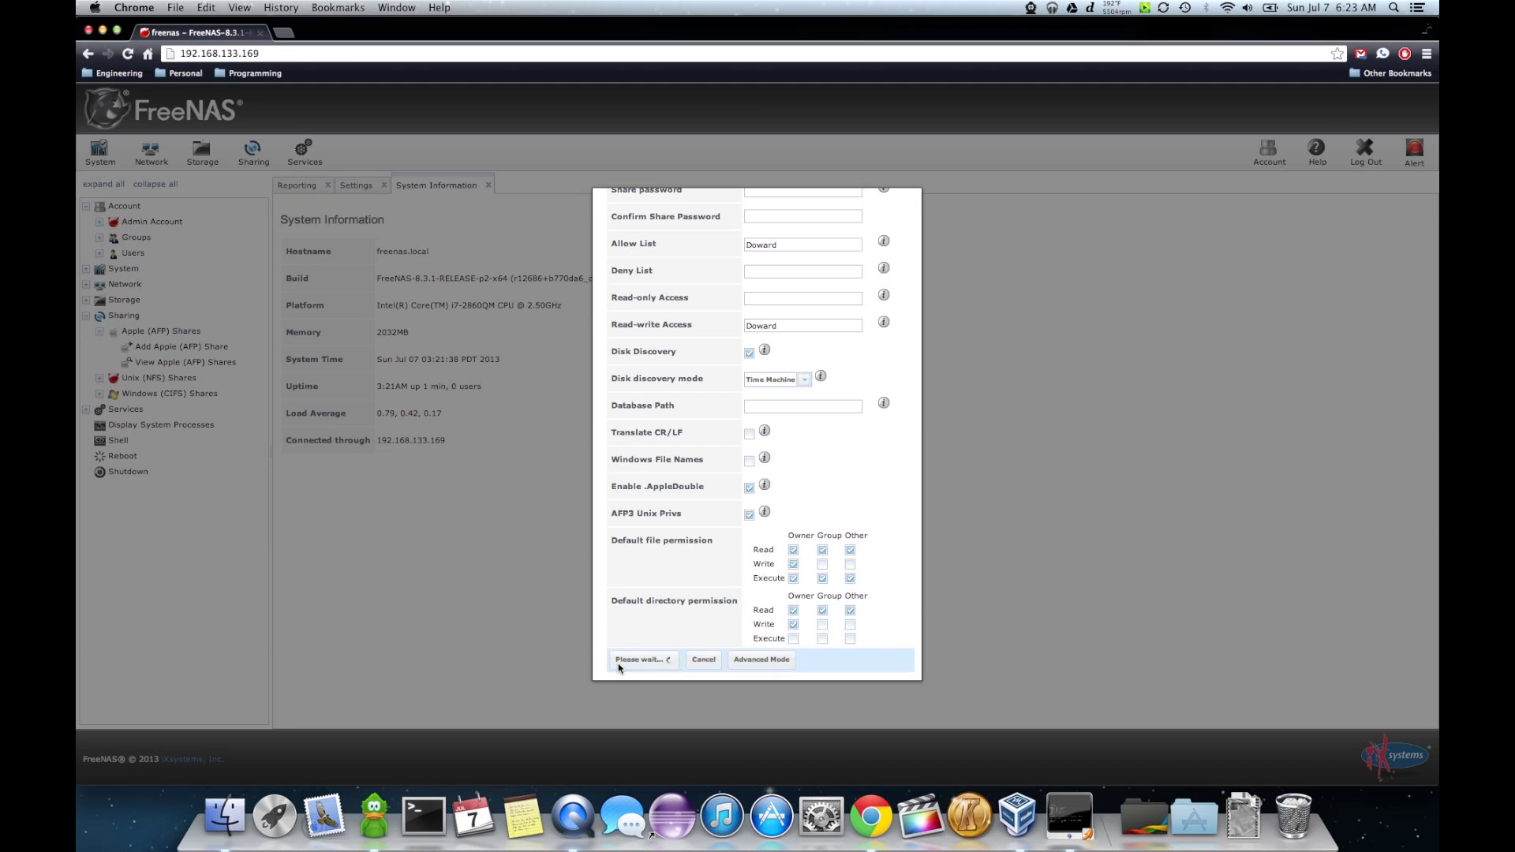
left_click(697, 457)
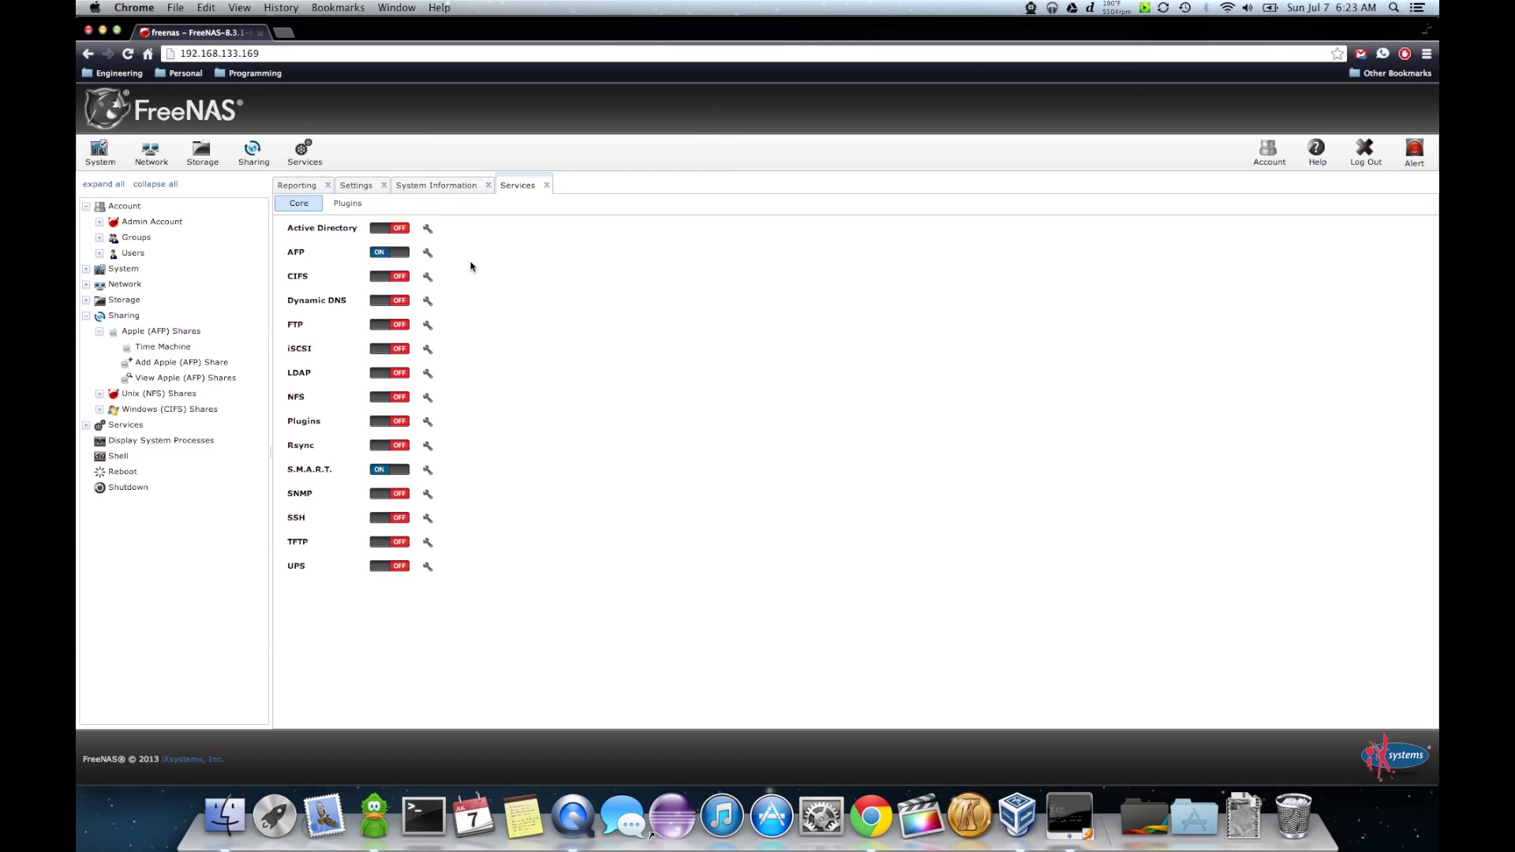
left_click(431, 257)
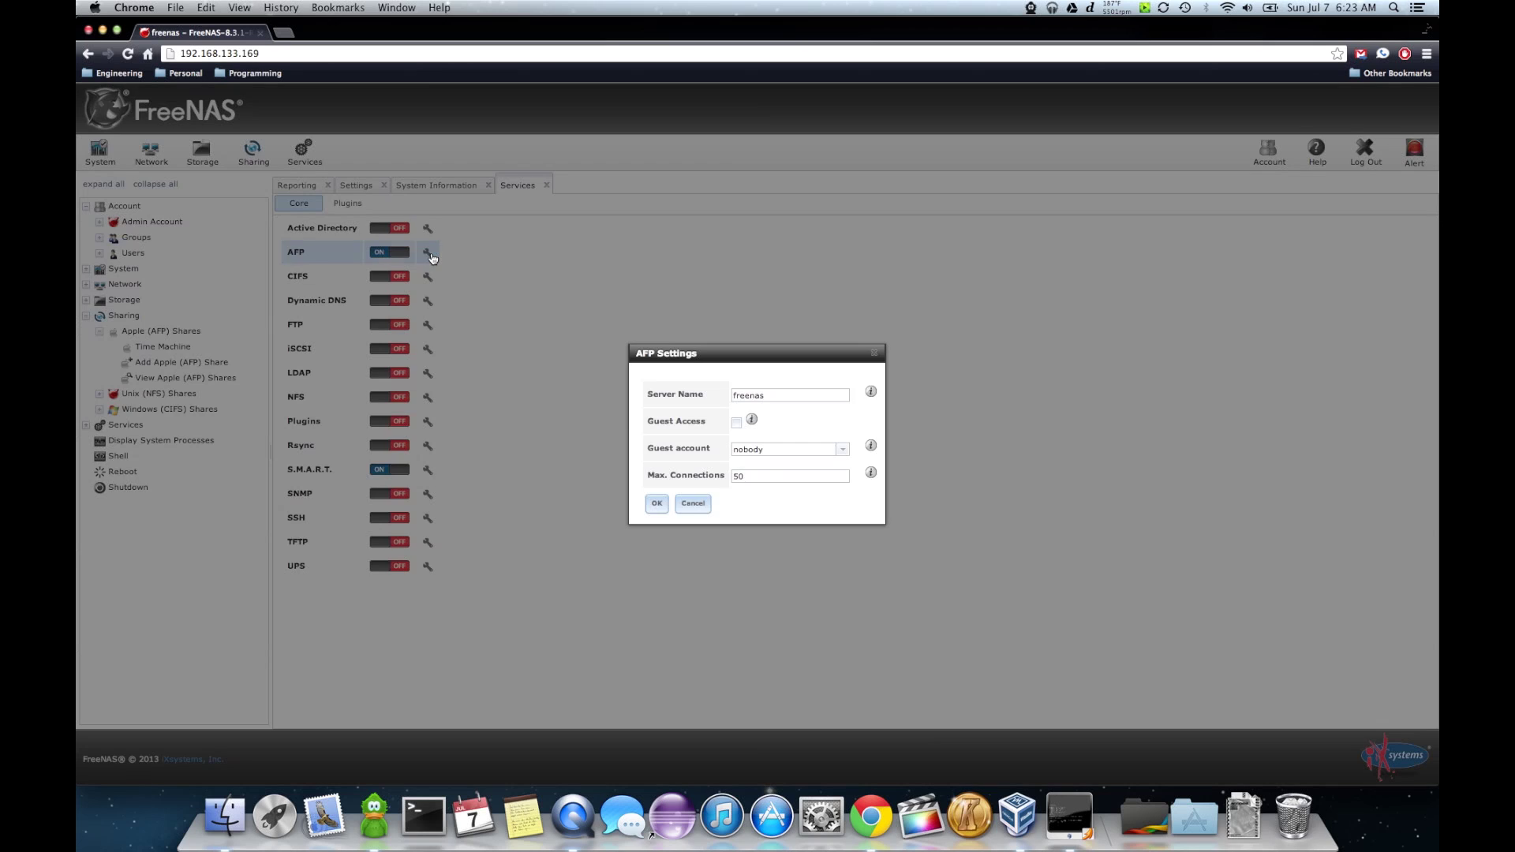
left_click(694, 505)
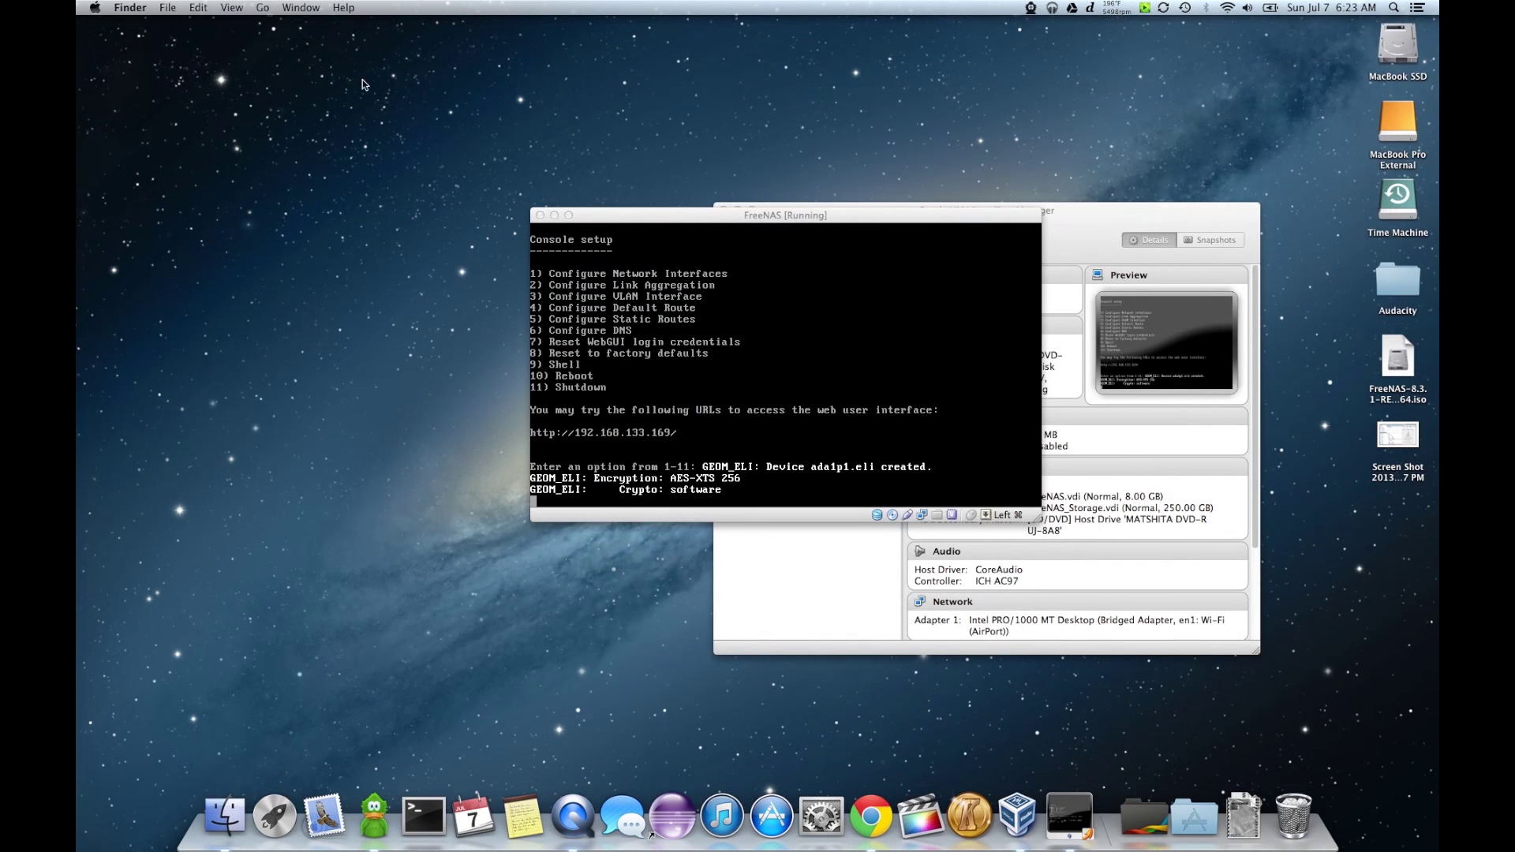
- Connect to the server afp://freenas from Finder's Go menu
left_click(262, 7)
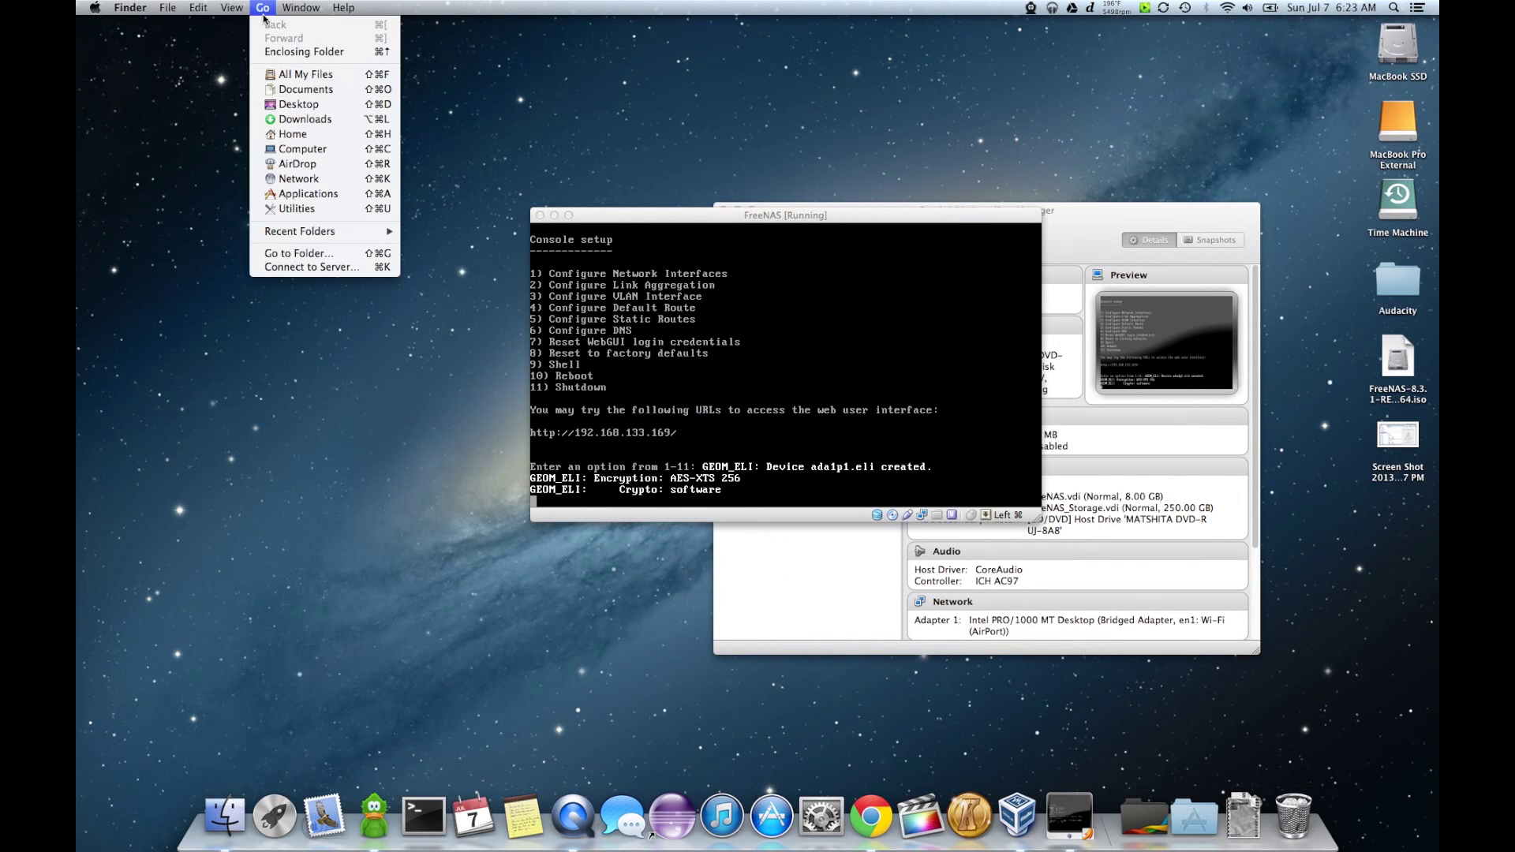
left_click(347, 267)
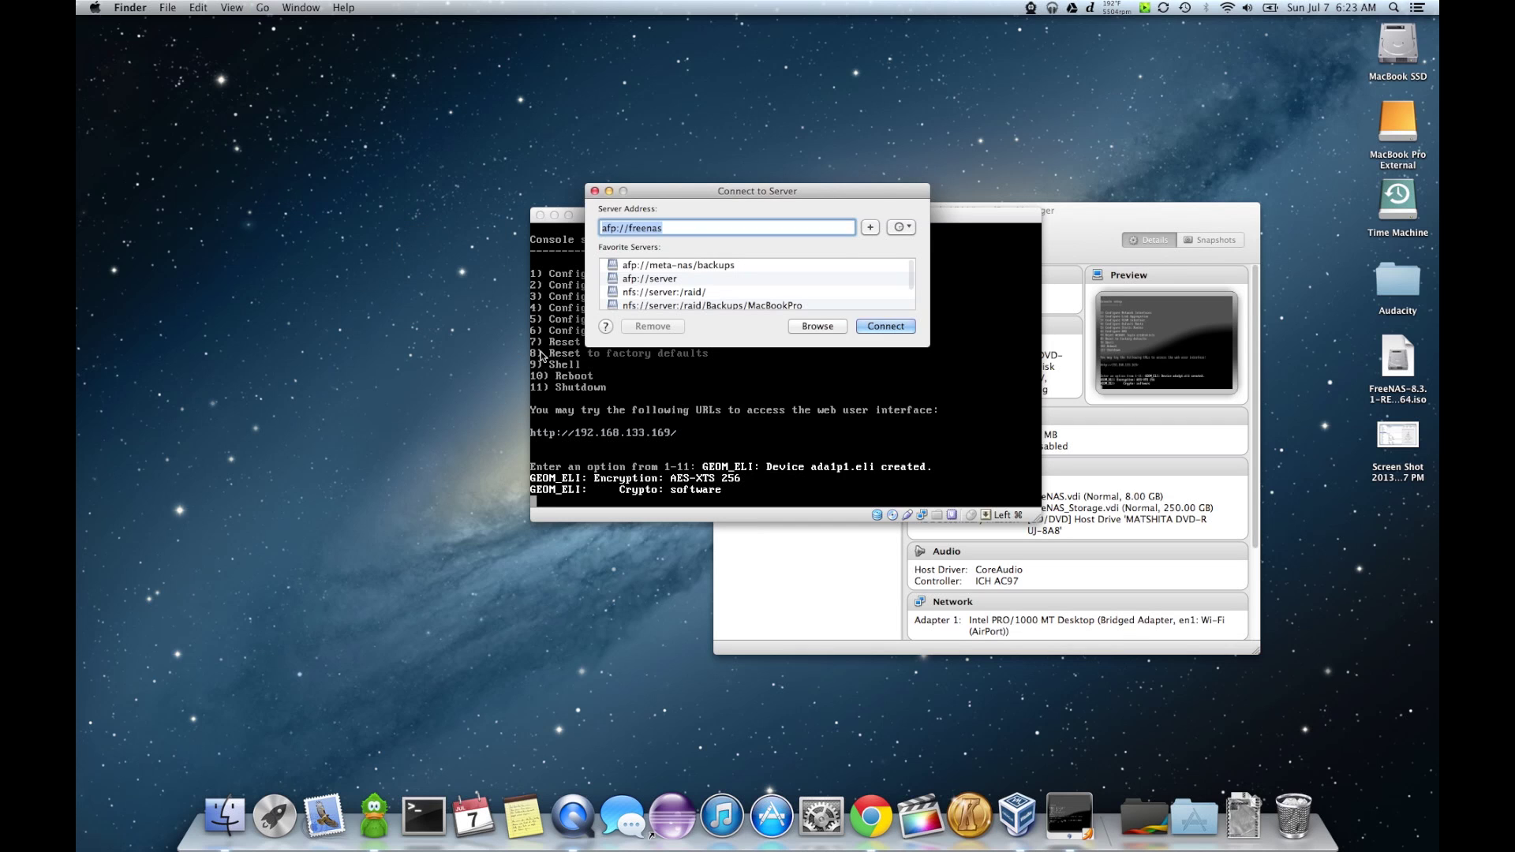
left_click(897, 325)
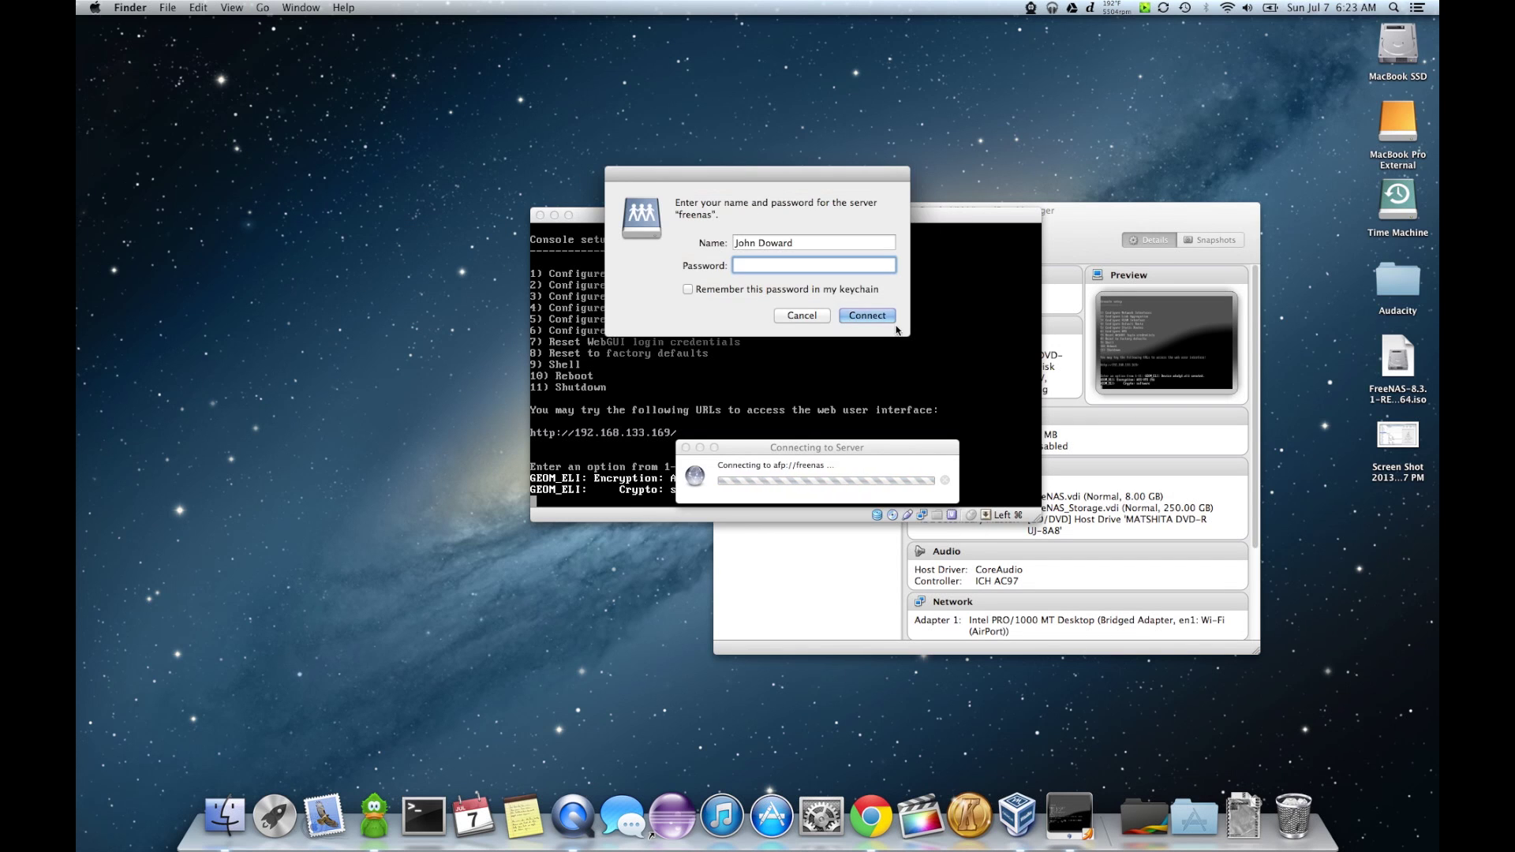
- Log in with the freenas user name and password, then close the mounted share's window
left_click(799, 249)
key("super+a")
type("Dowar")
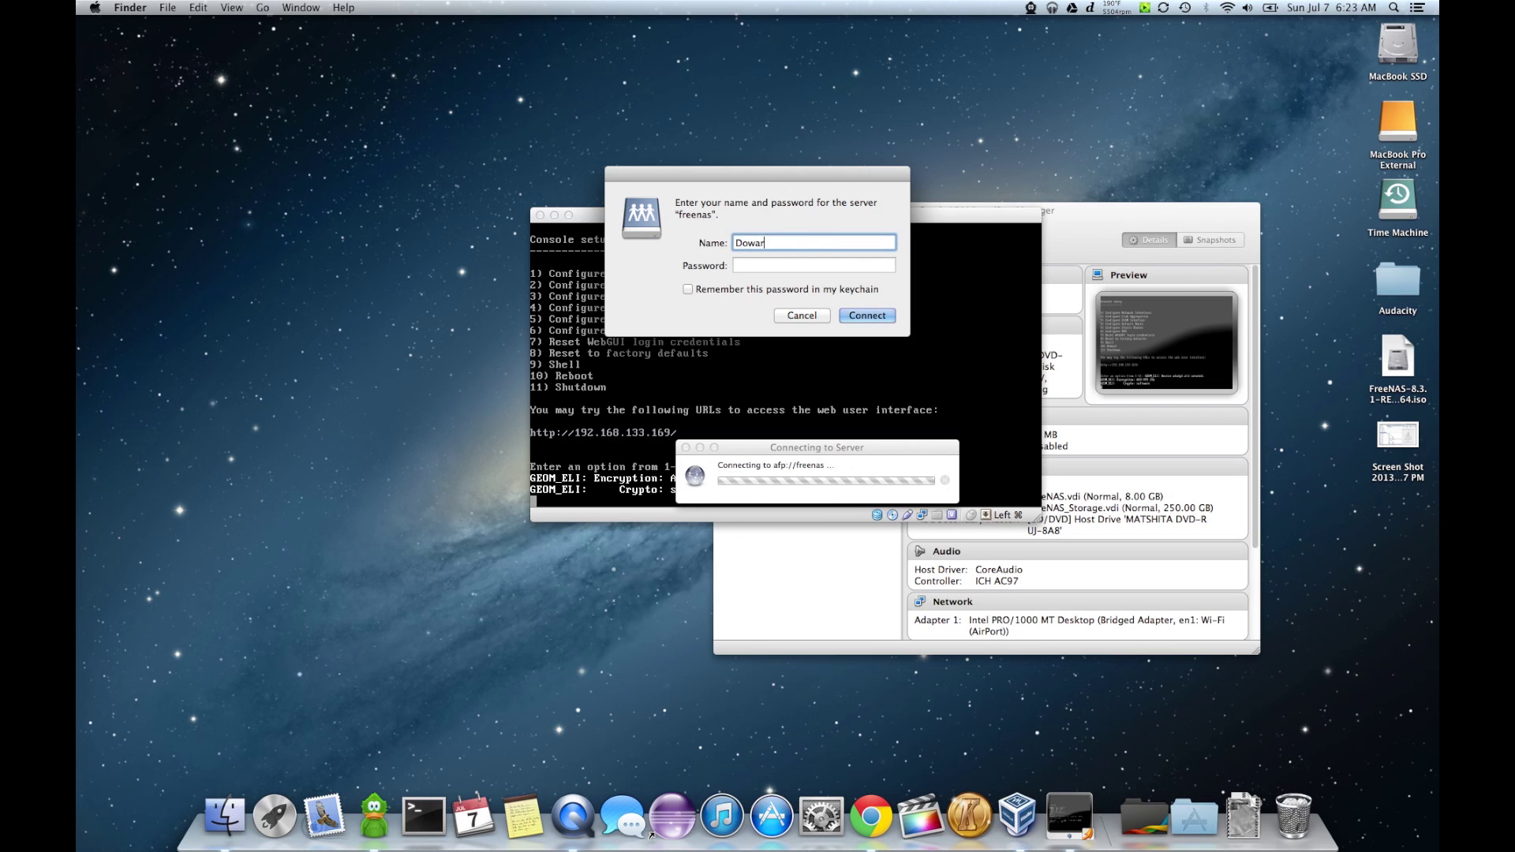
type("d")
key("Tab")
type("••••••")
left_click(865, 315)
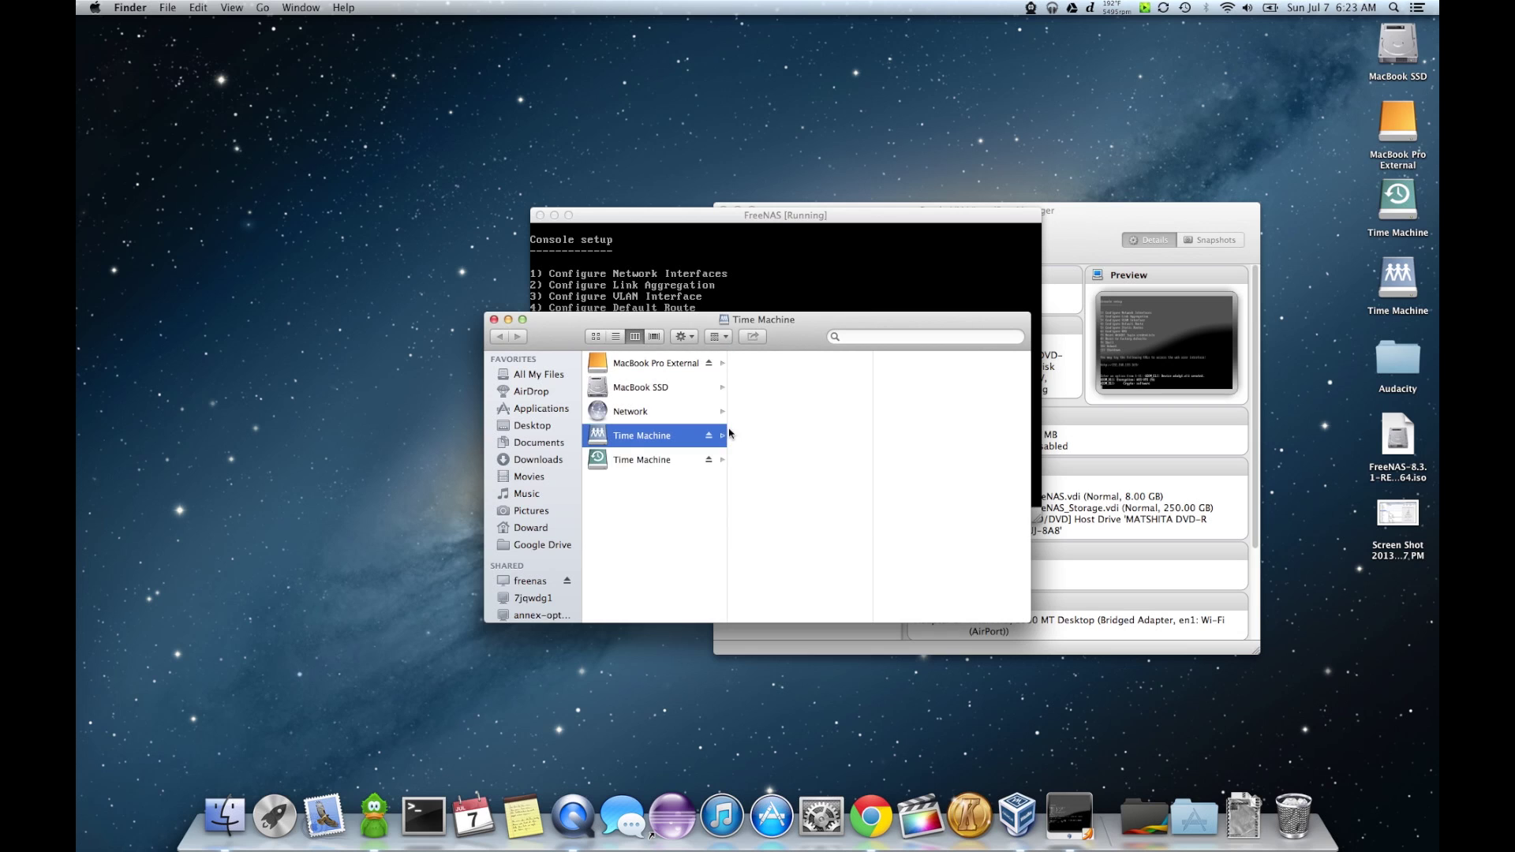
left_click(494, 320)
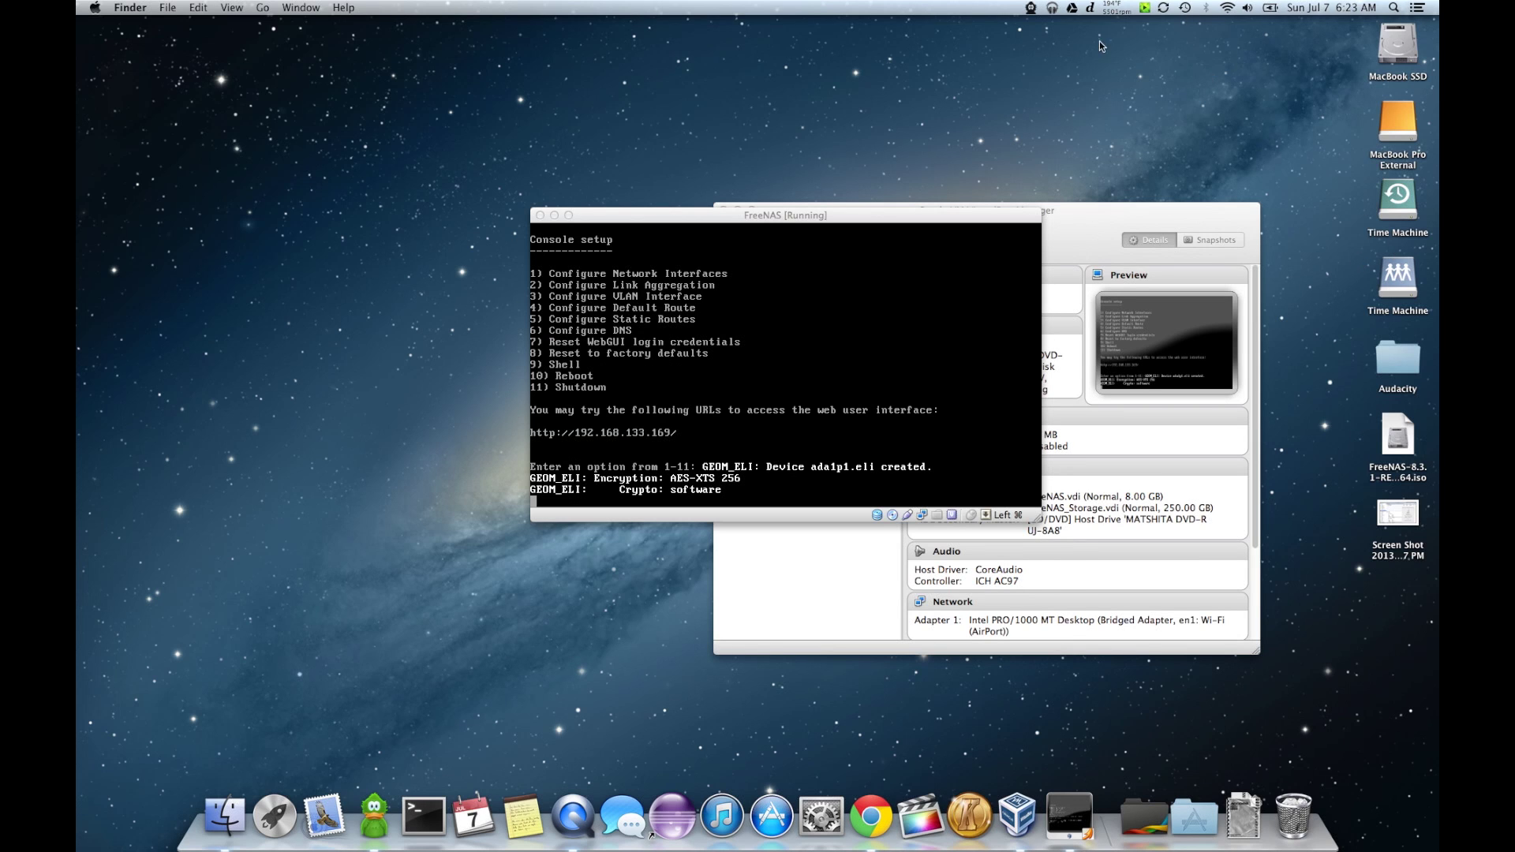
- Open the Time Machine pane in System Preferences
left_click(94, 7)
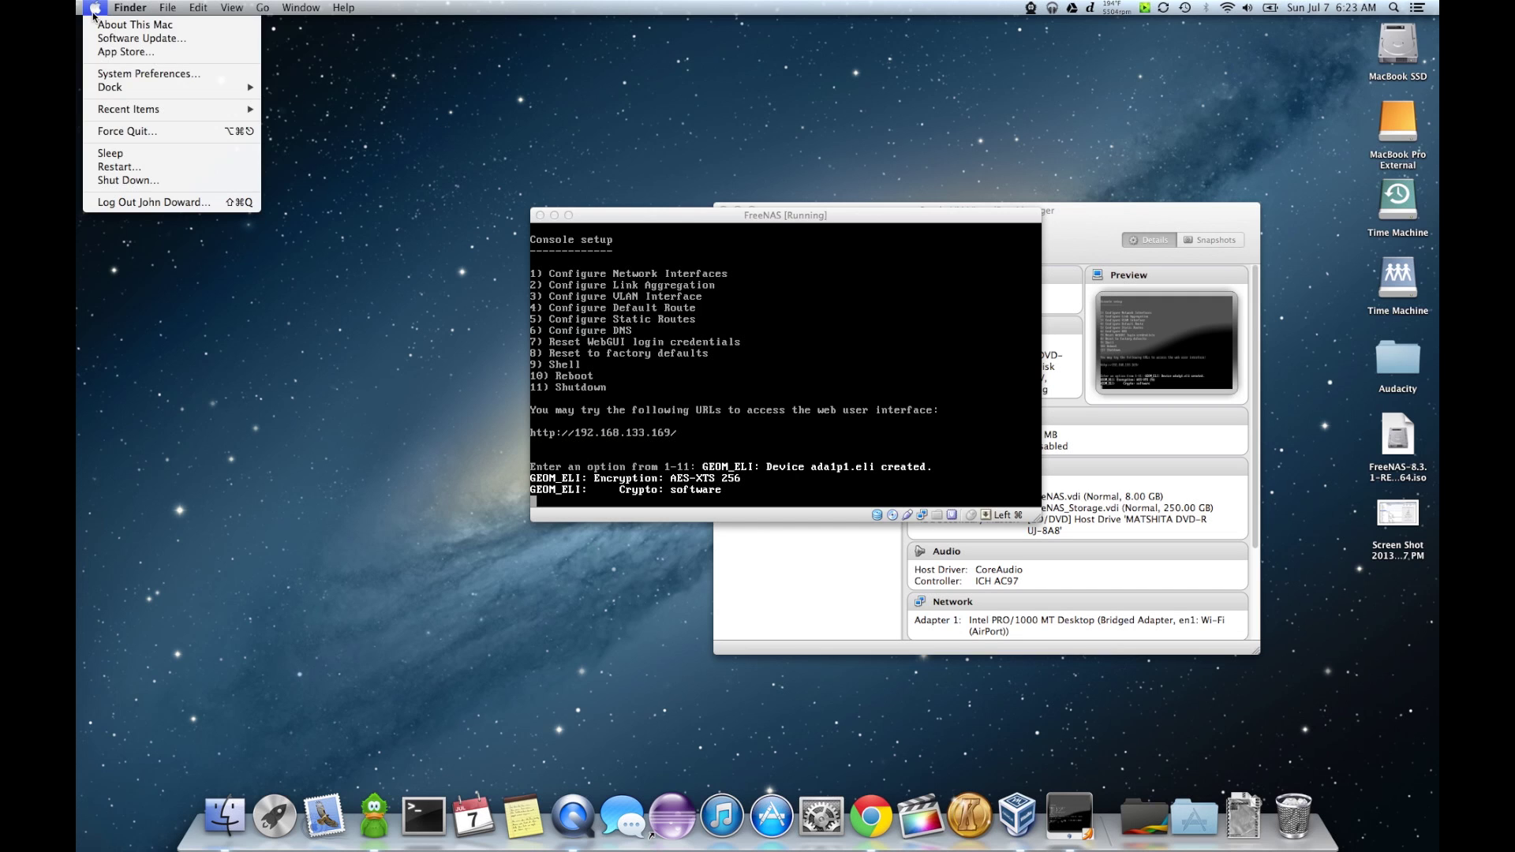
left_click(139, 73)
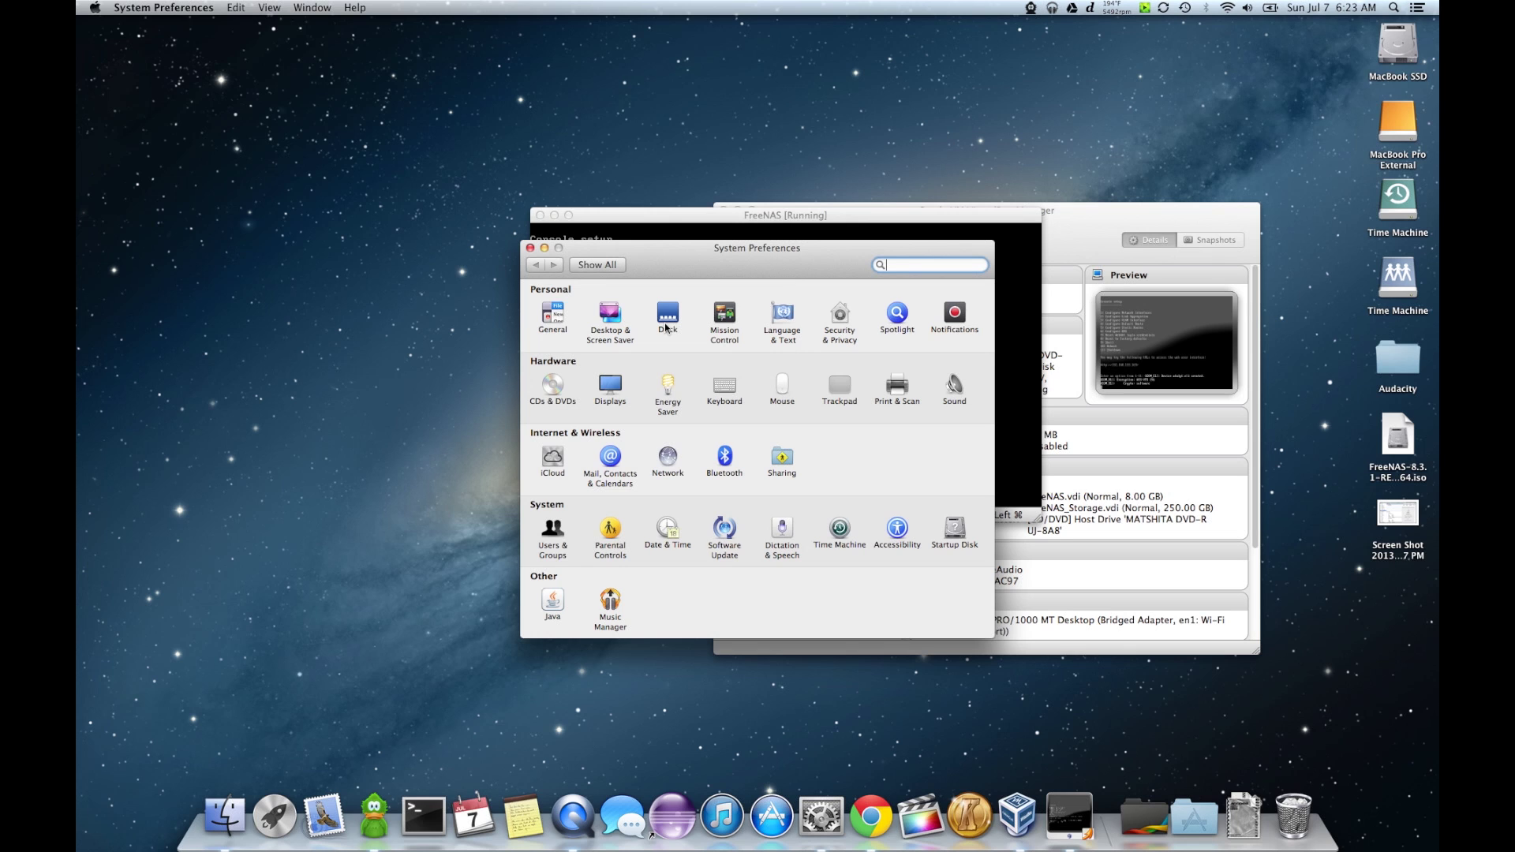
left_click(843, 533)
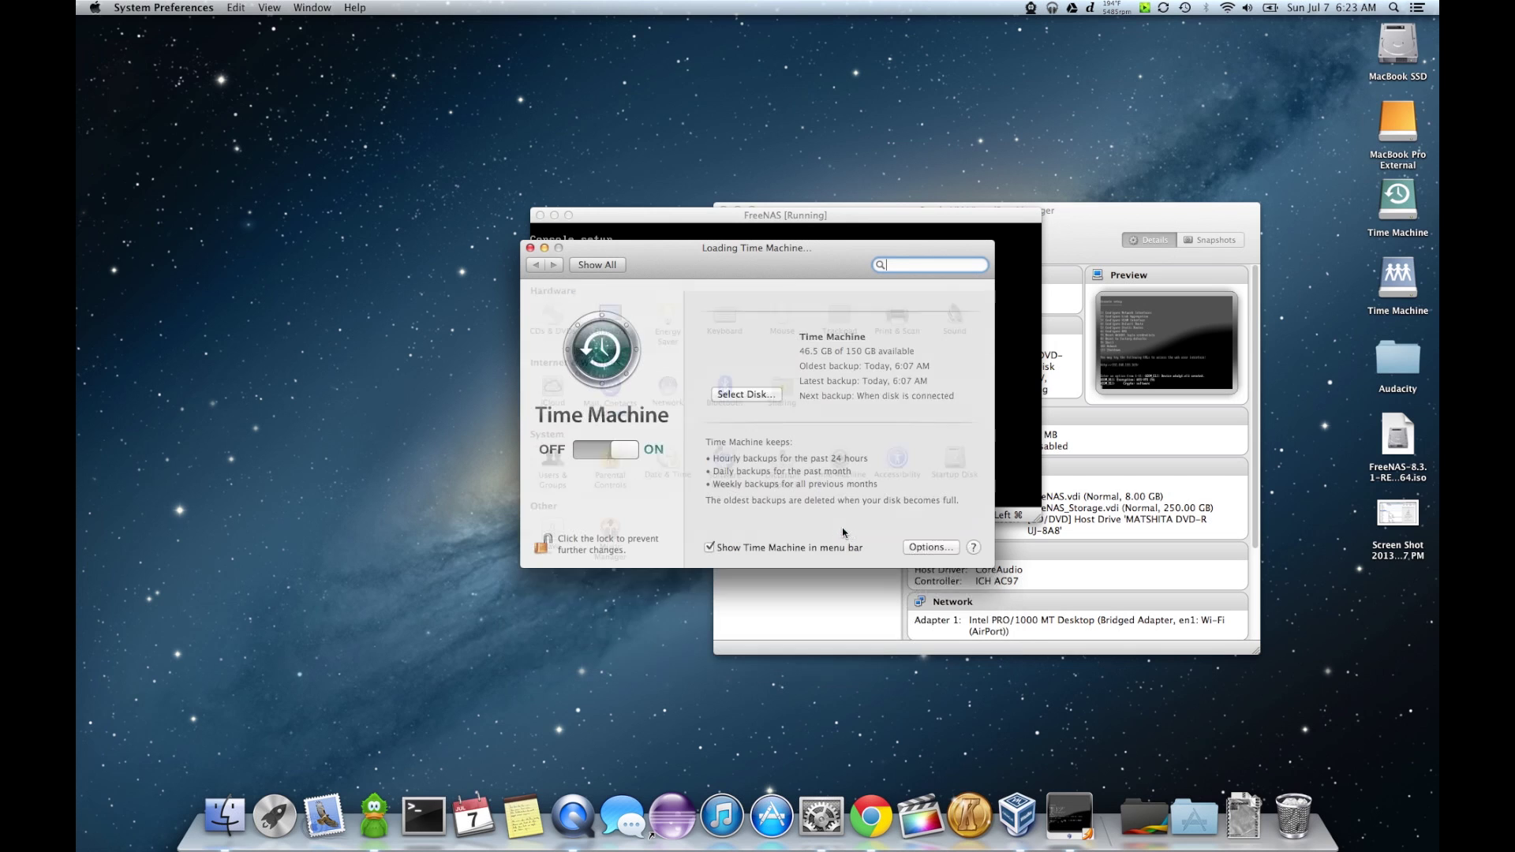
- Choose 'Time Machine on freenas' as a disk, Use Both, and authenticate with the password
left_click(763, 386)
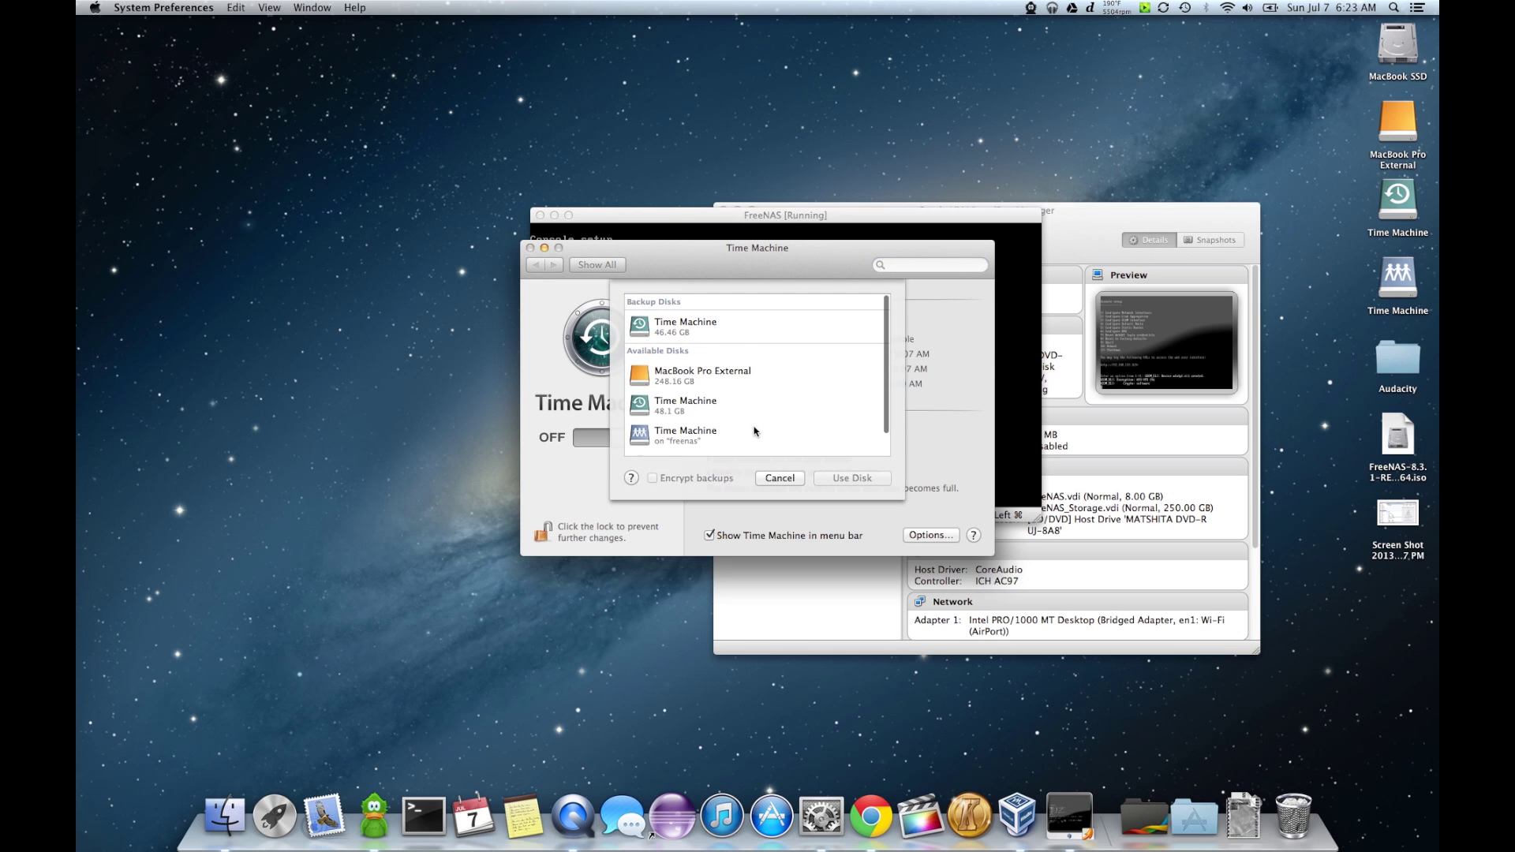
left_click(690, 434)
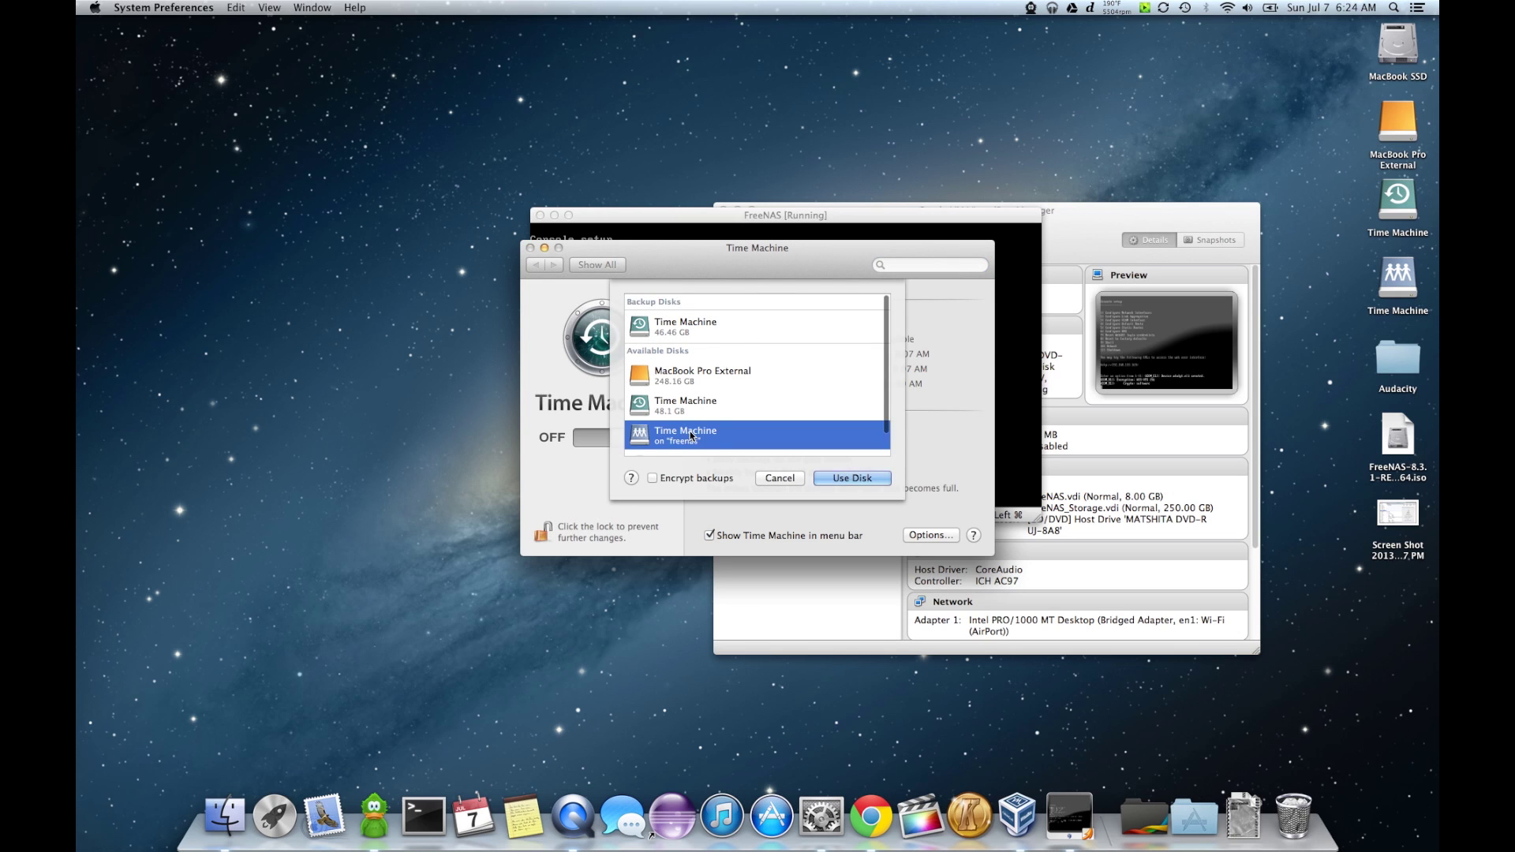
left_click(851, 479)
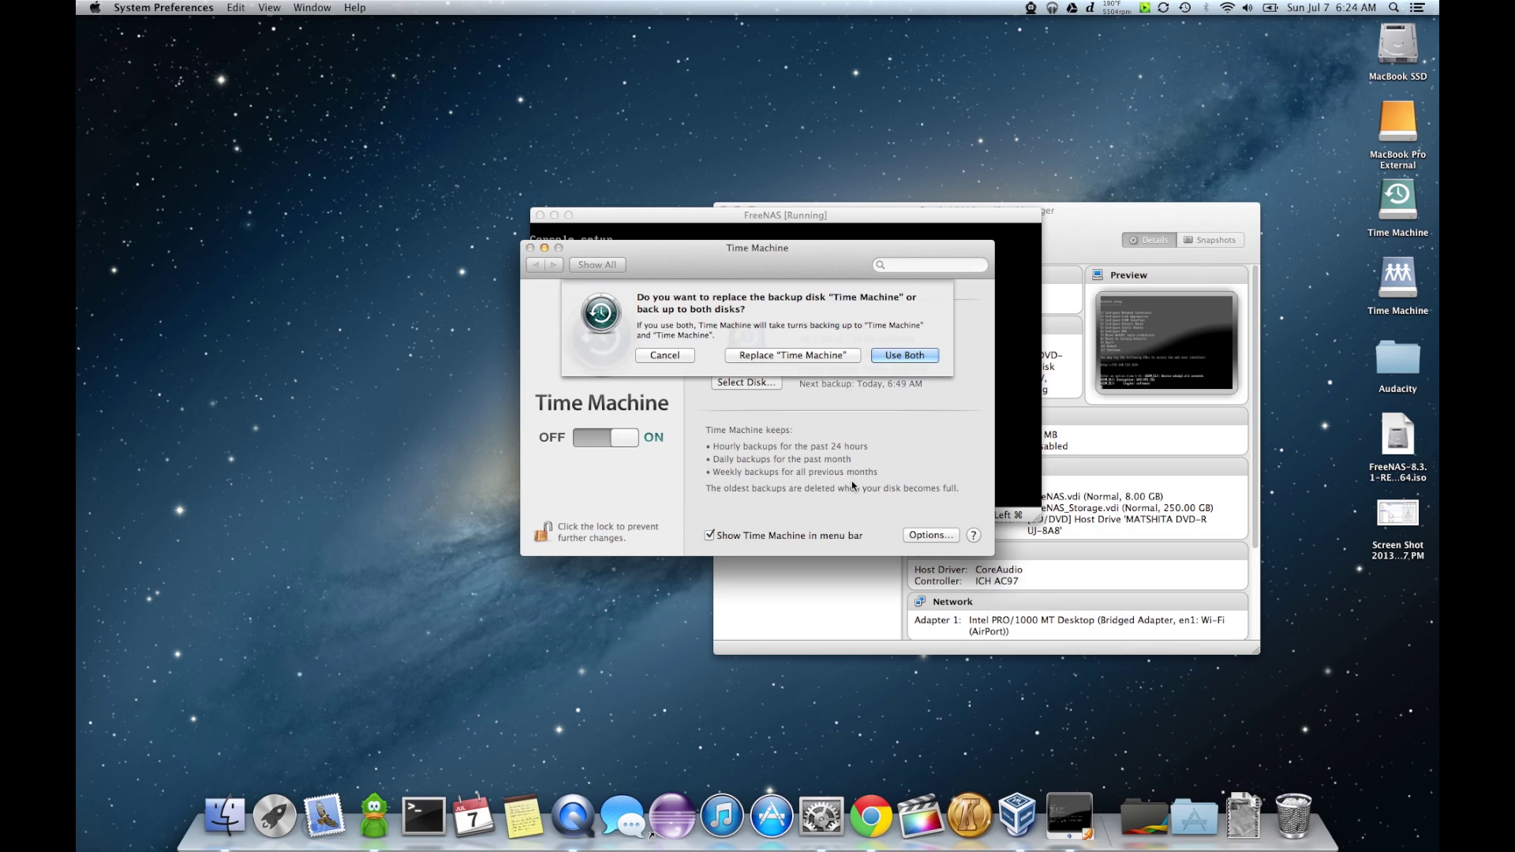
left_click(890, 359)
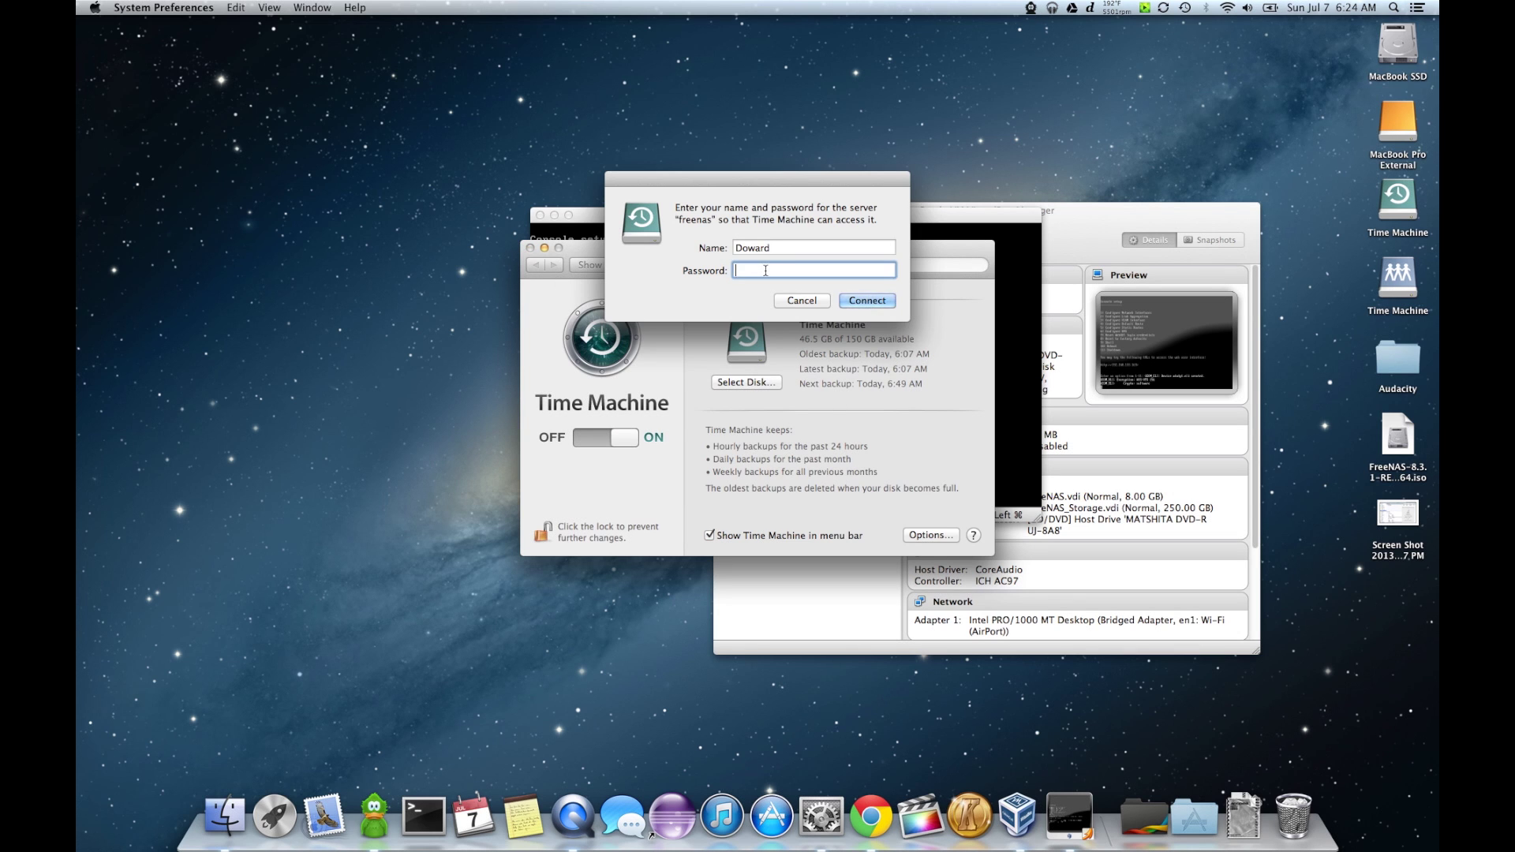
type("******")
left_click(854, 304)
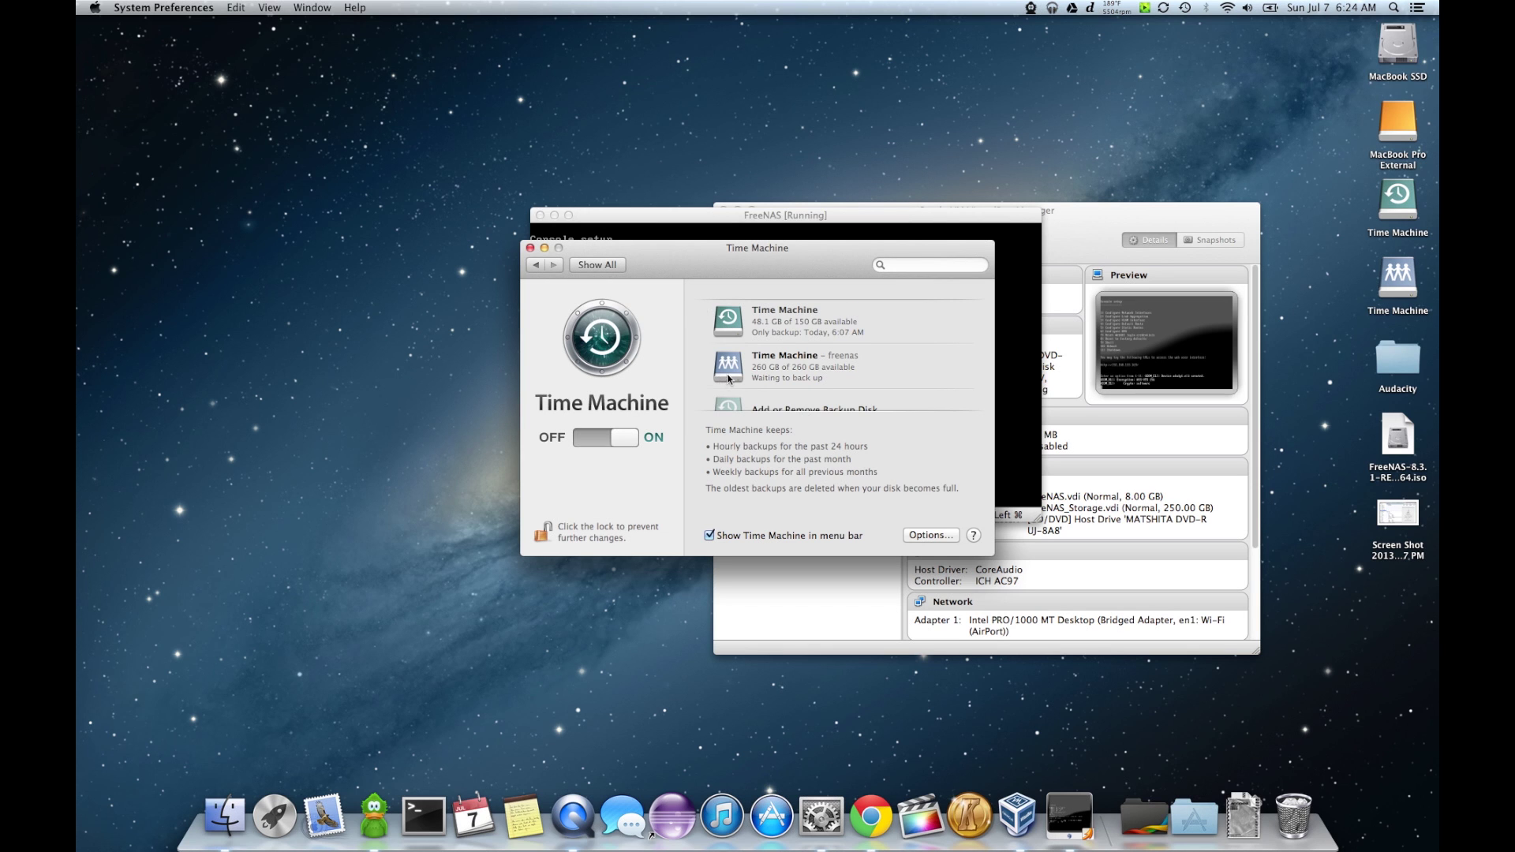
left_click(529, 248)
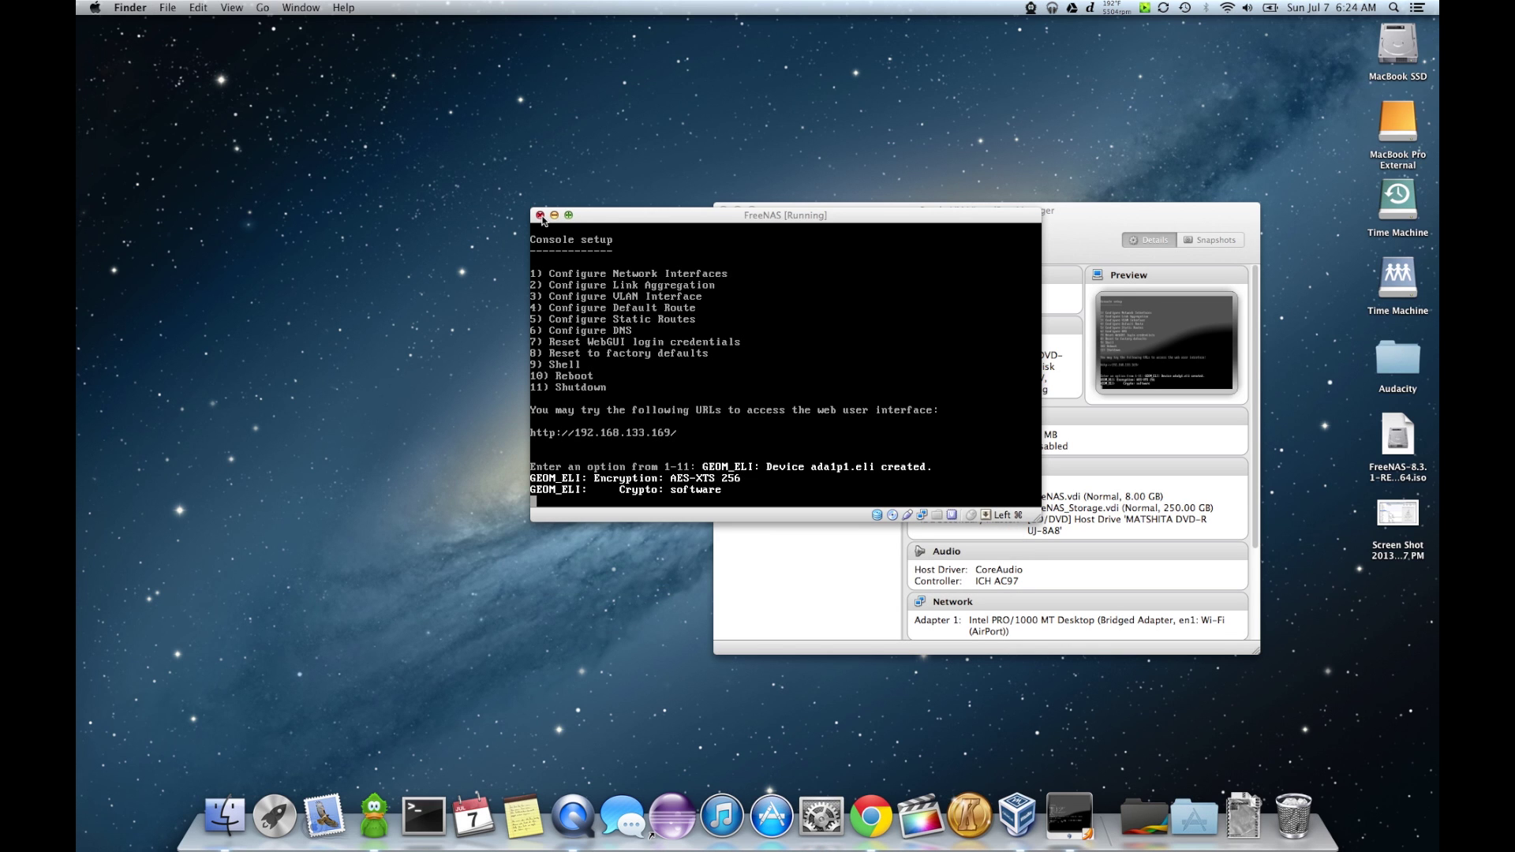
left_click(542, 220)
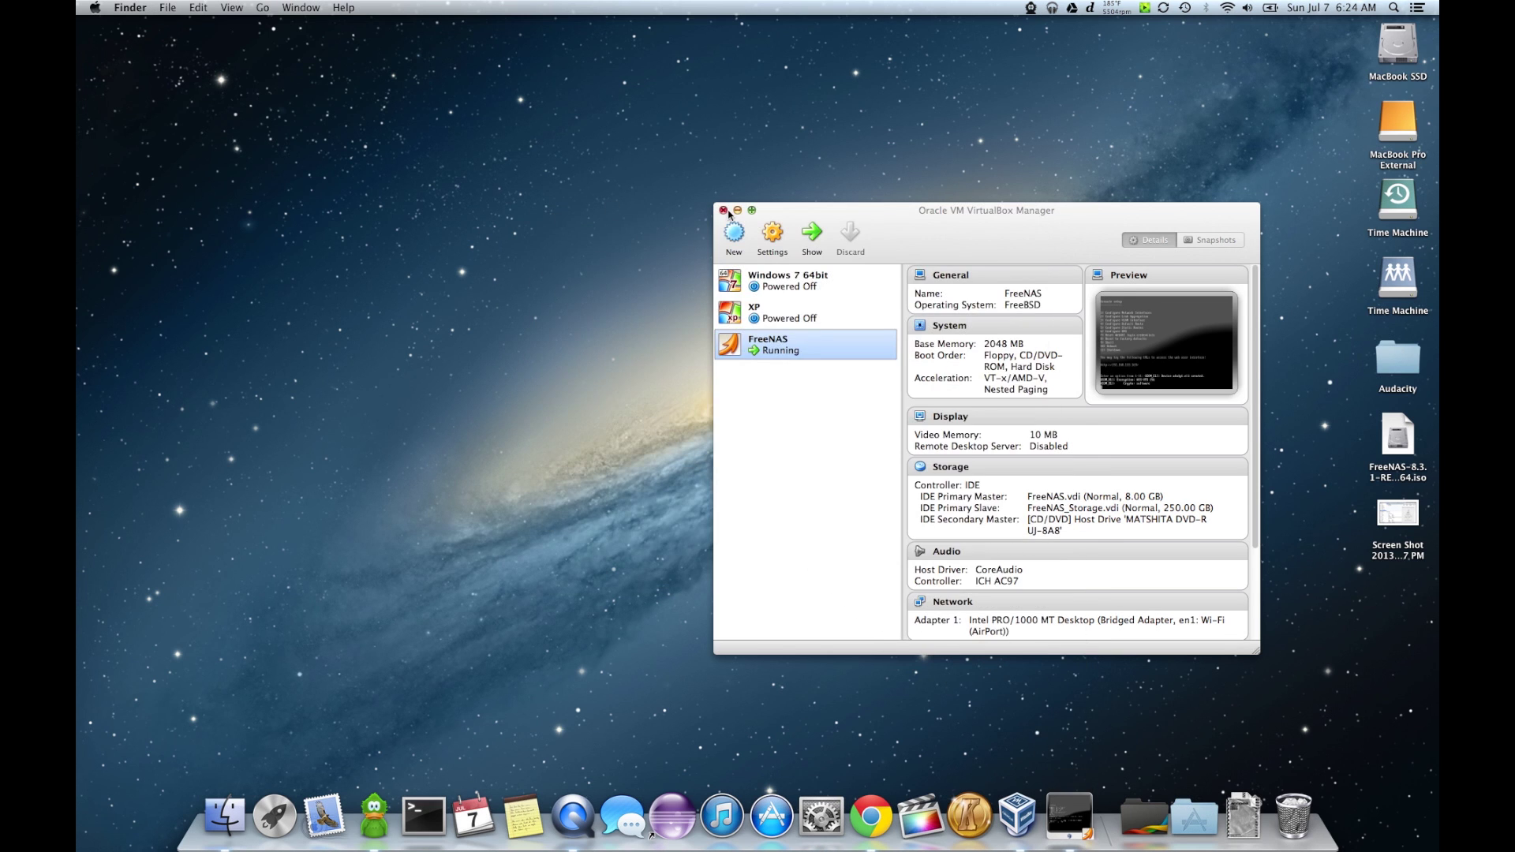
- Close VirtualBox Manager and open Time Machine Preferences from the menu-bar icon
left_click(728, 214)
left_click(1185, 8)
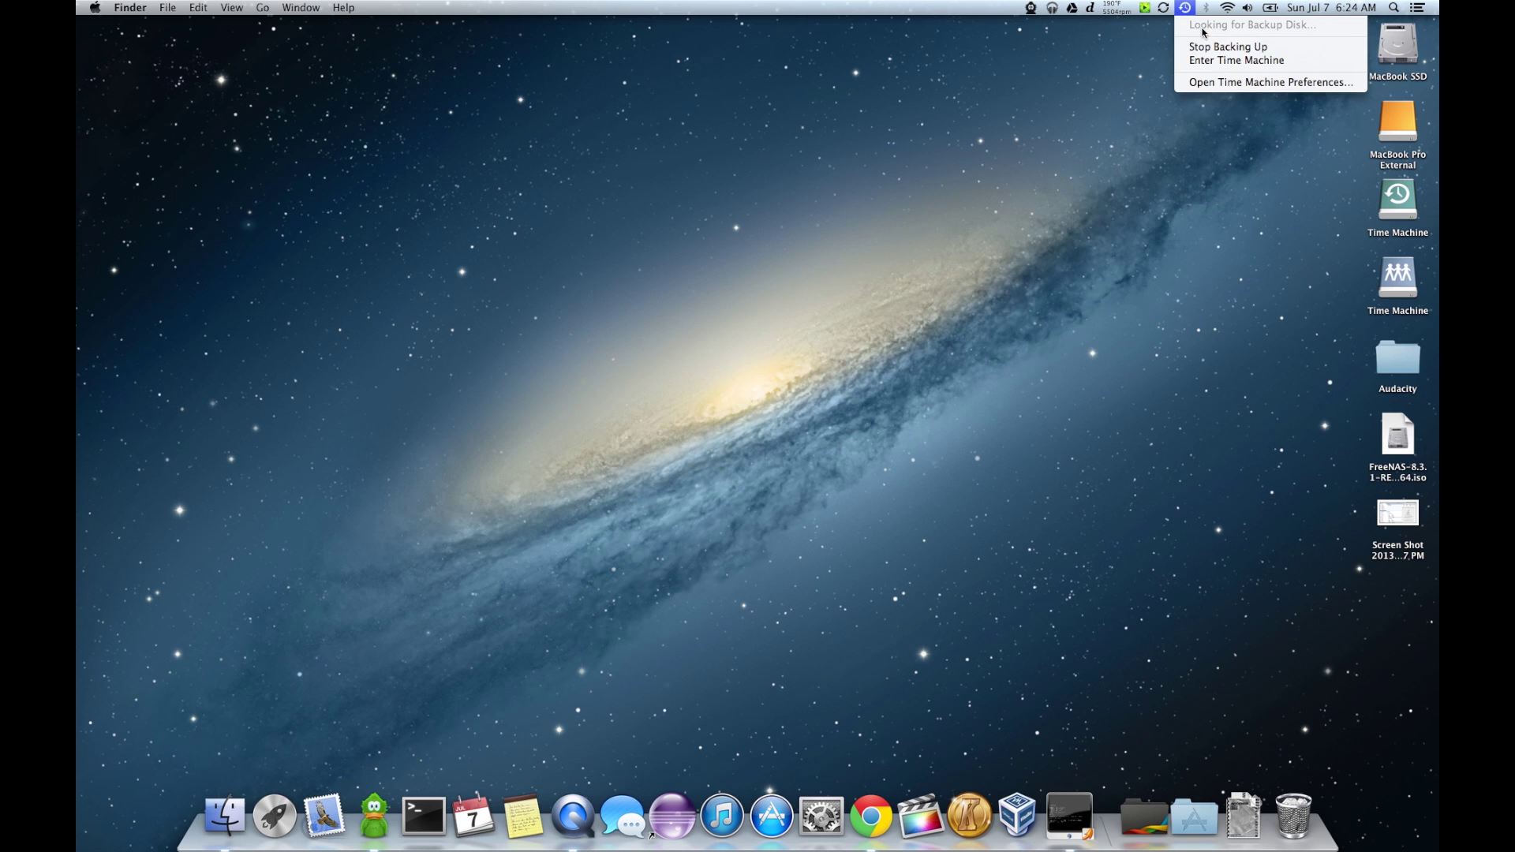
left_click(1208, 82)
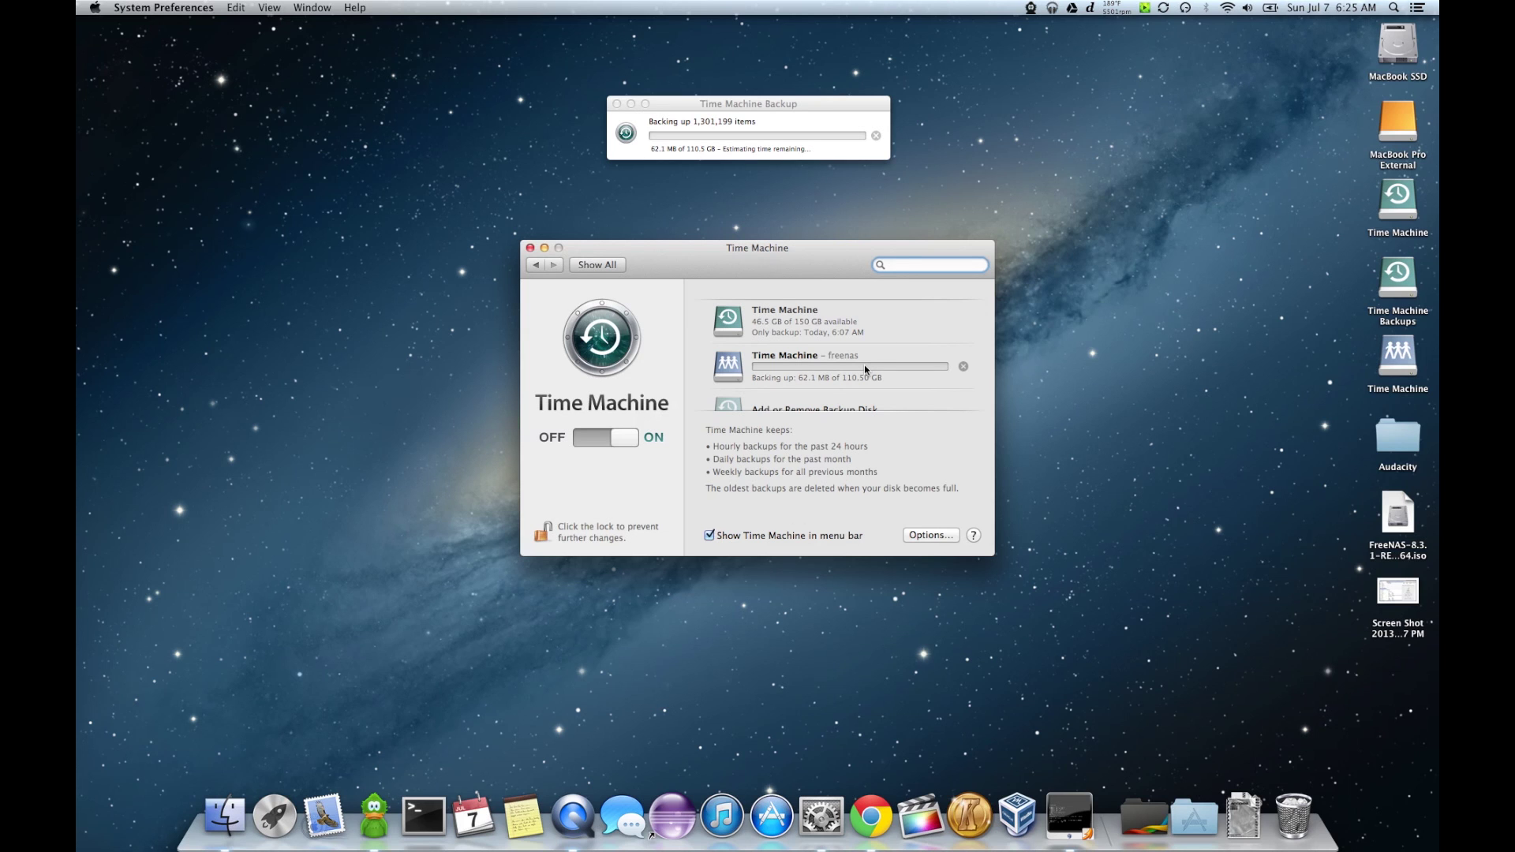
- Stop the backup, remove 'Time Machine on freenas' with Stop Using This Disk, and close preferences
left_click(963, 366)
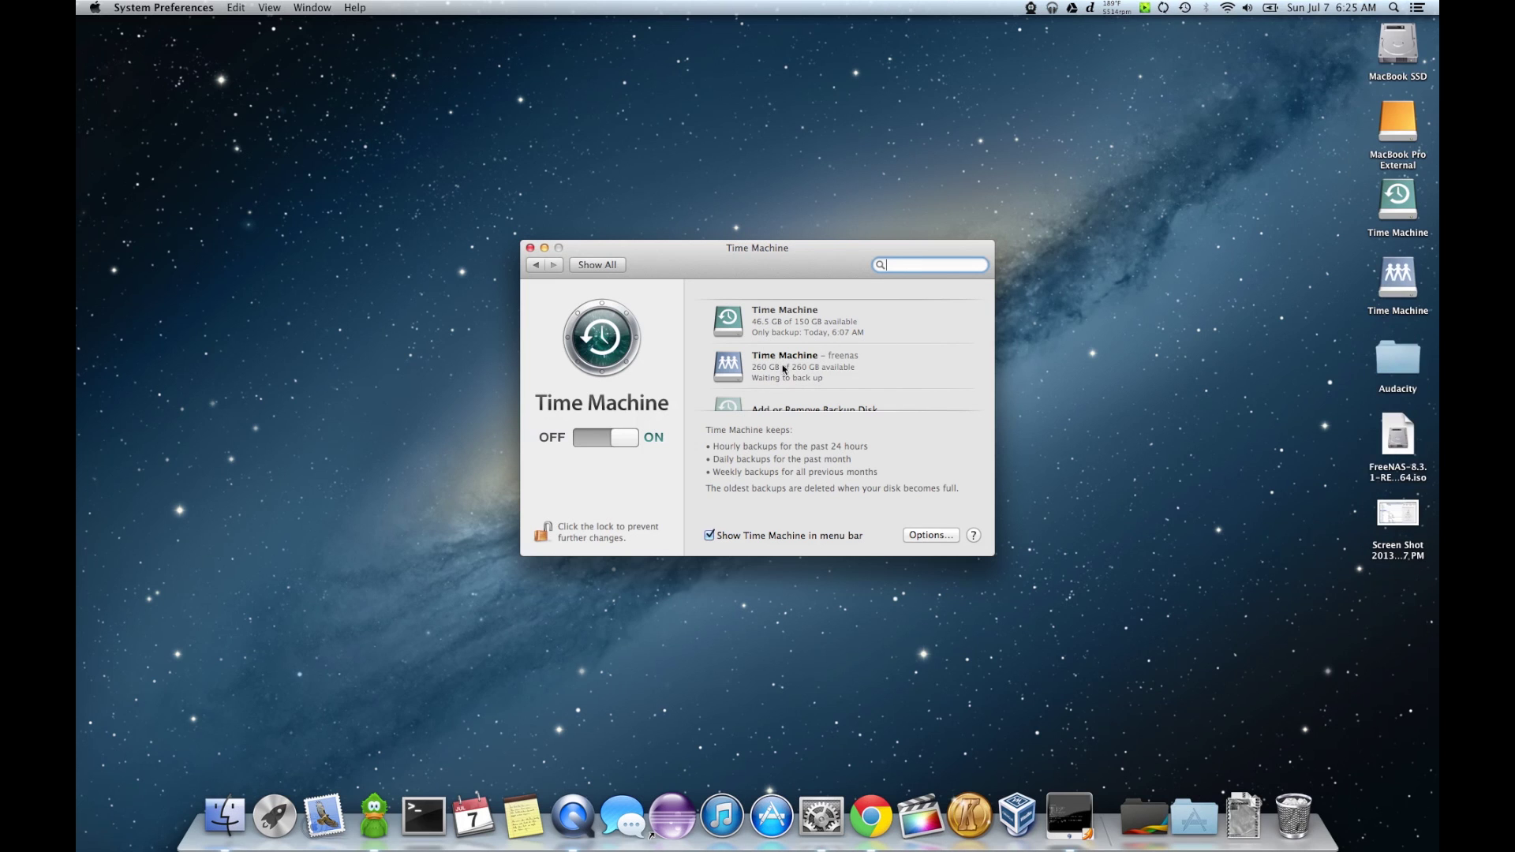
left_click(843, 407)
left_click(720, 362)
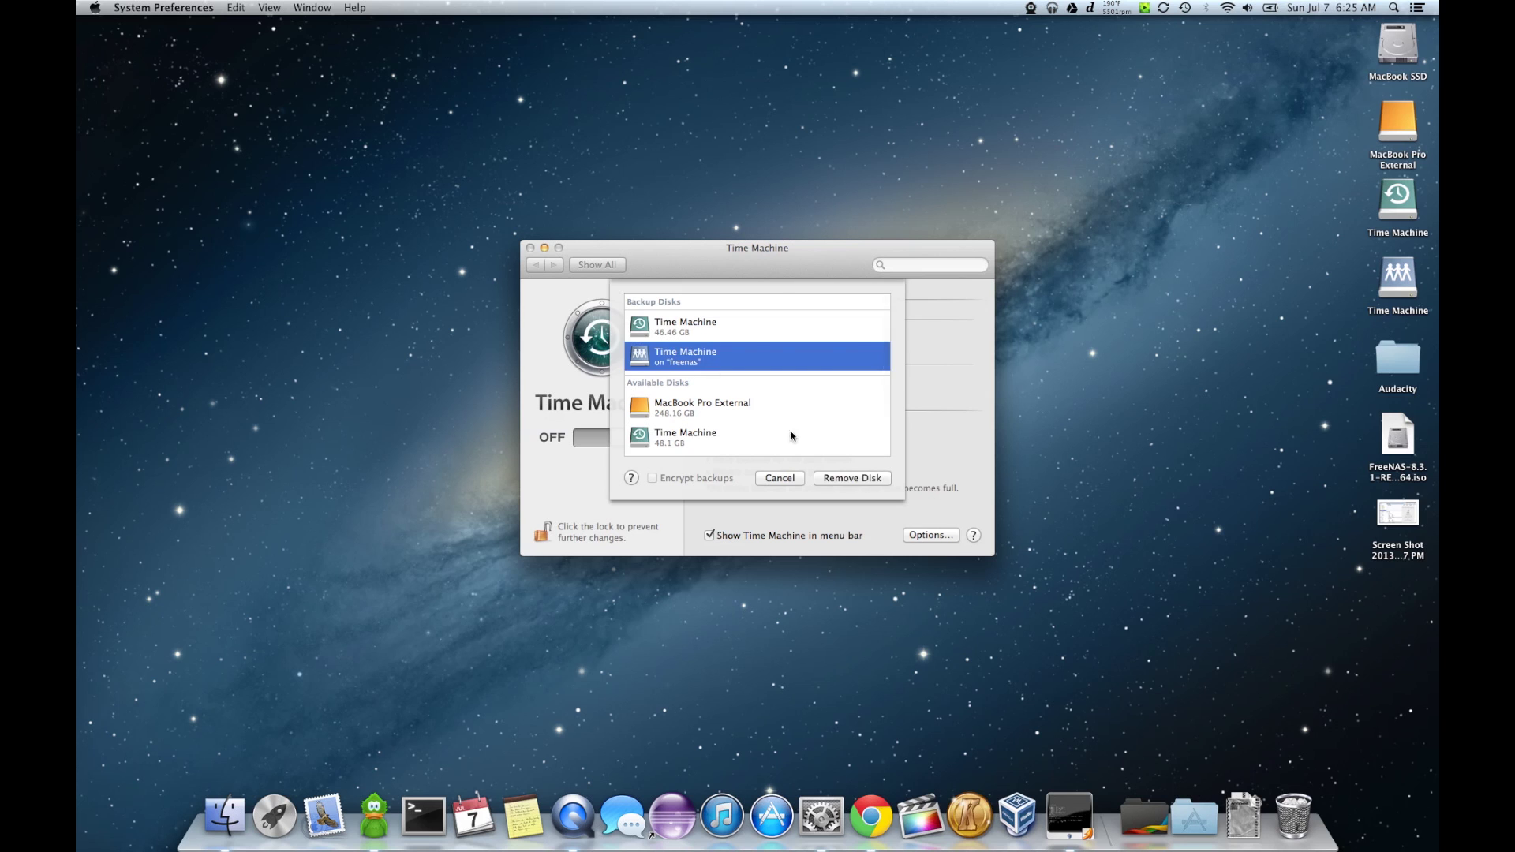
left_click(838, 489)
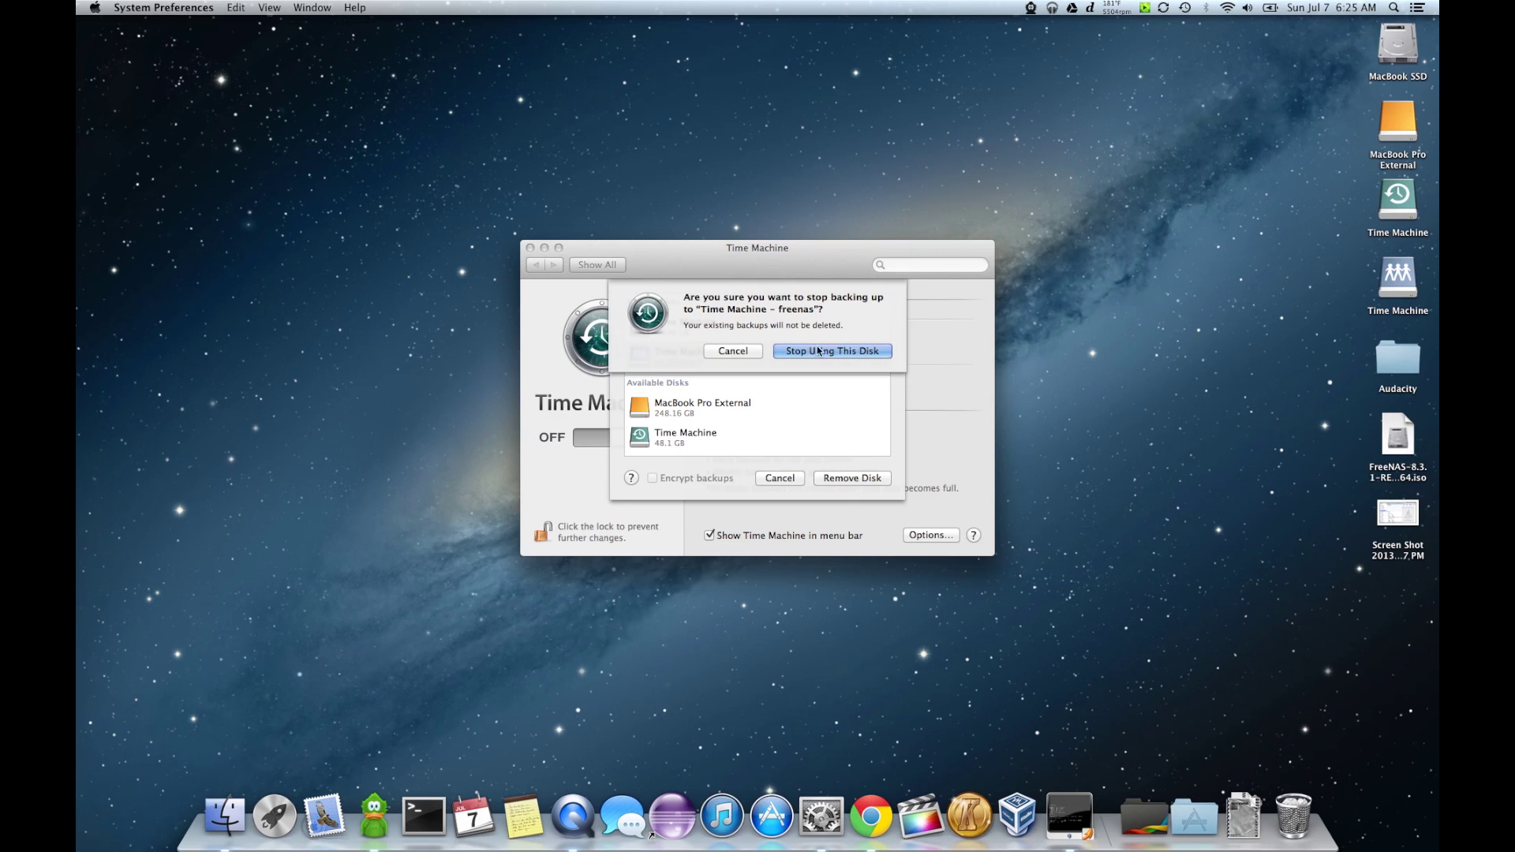
left_click(802, 349)
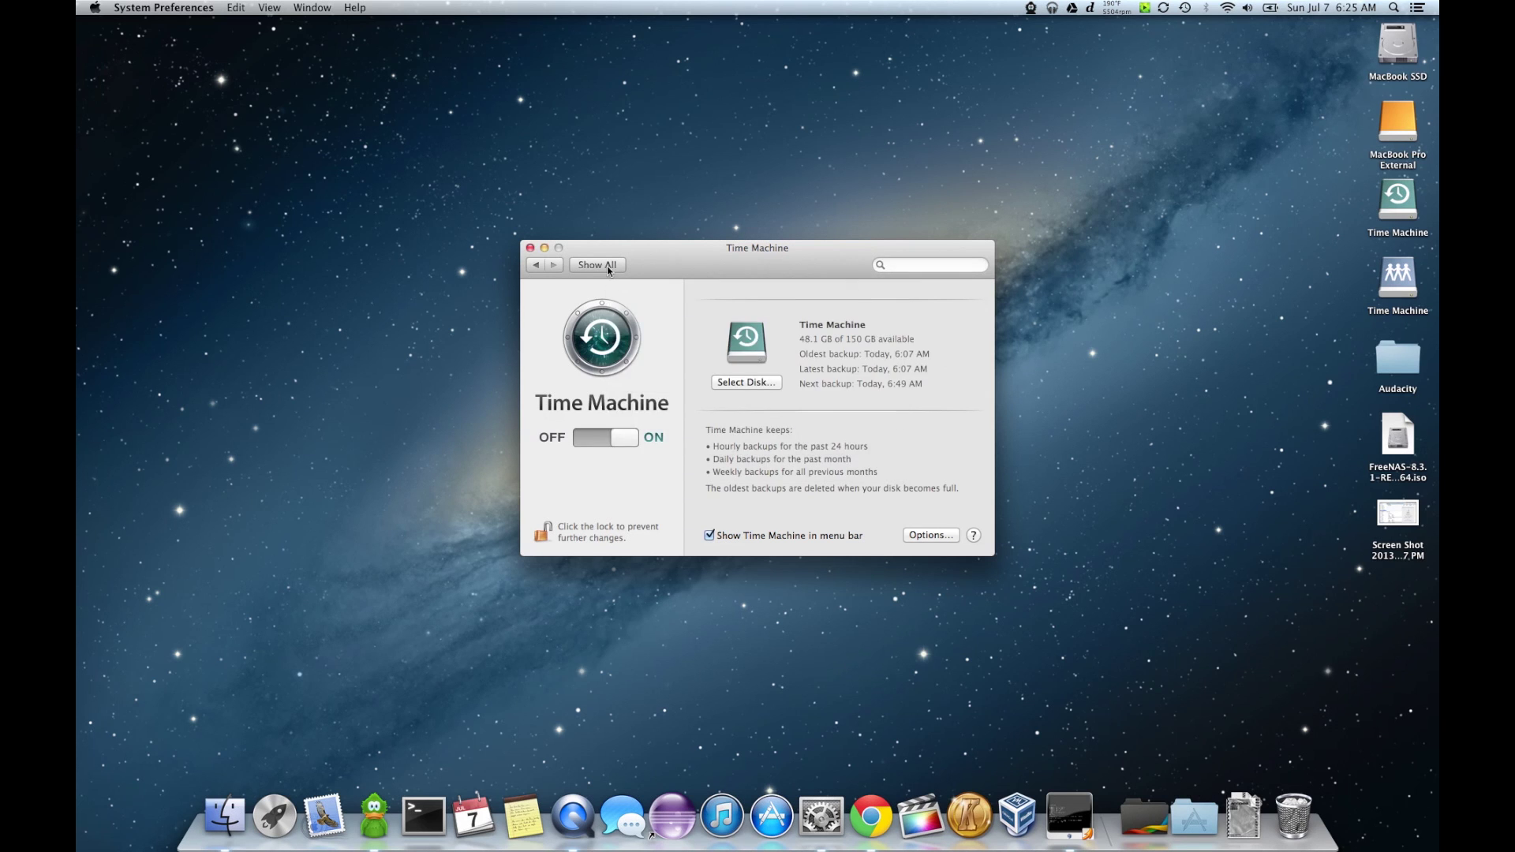
left_click(531, 248)
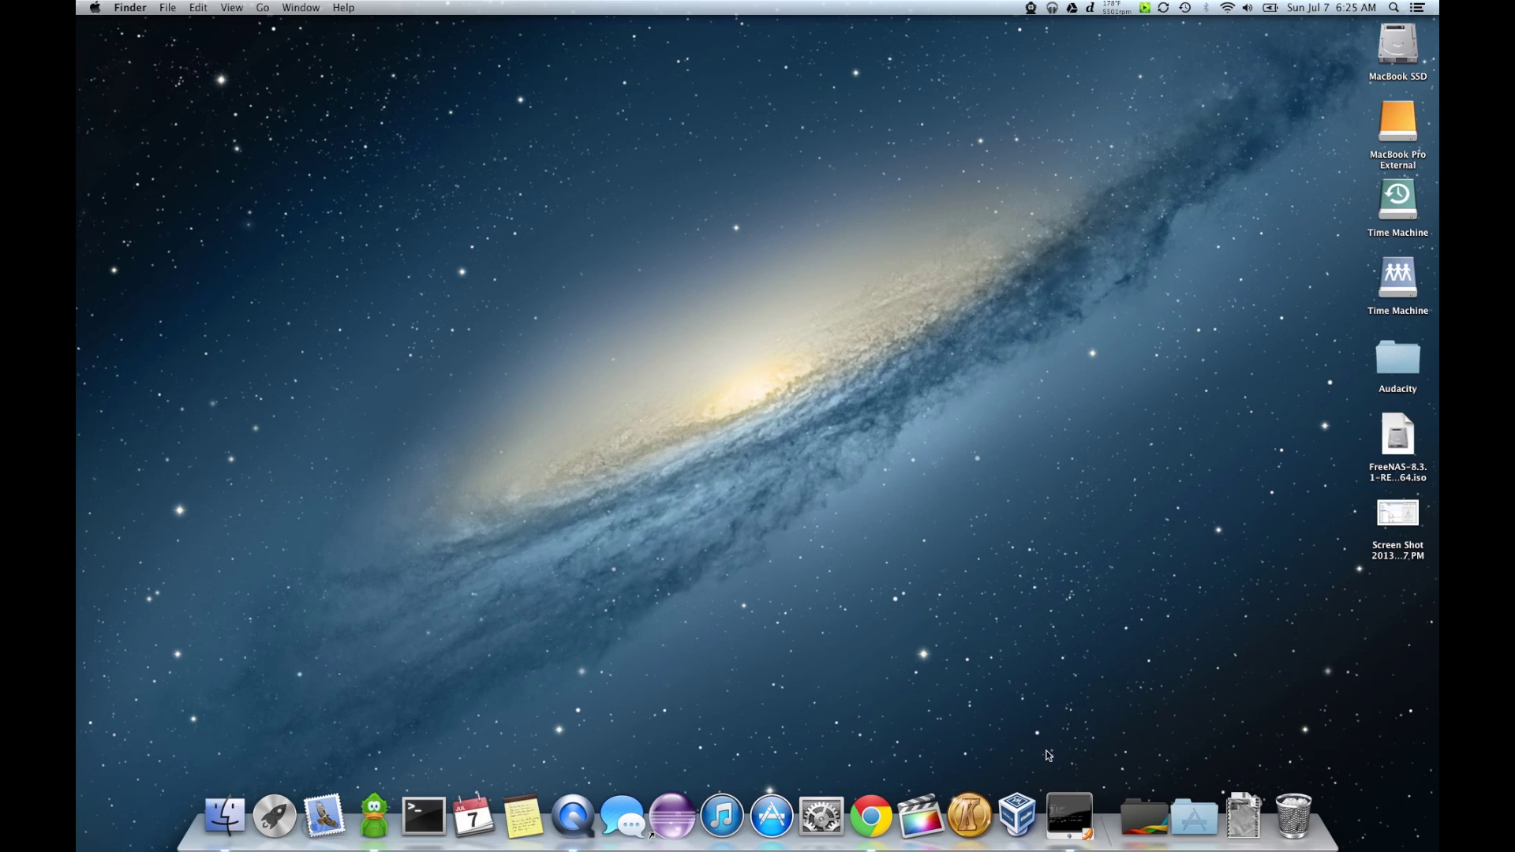
- Restore the minimized FreeNAS VM console window from the Dock
left_click(1069, 817)
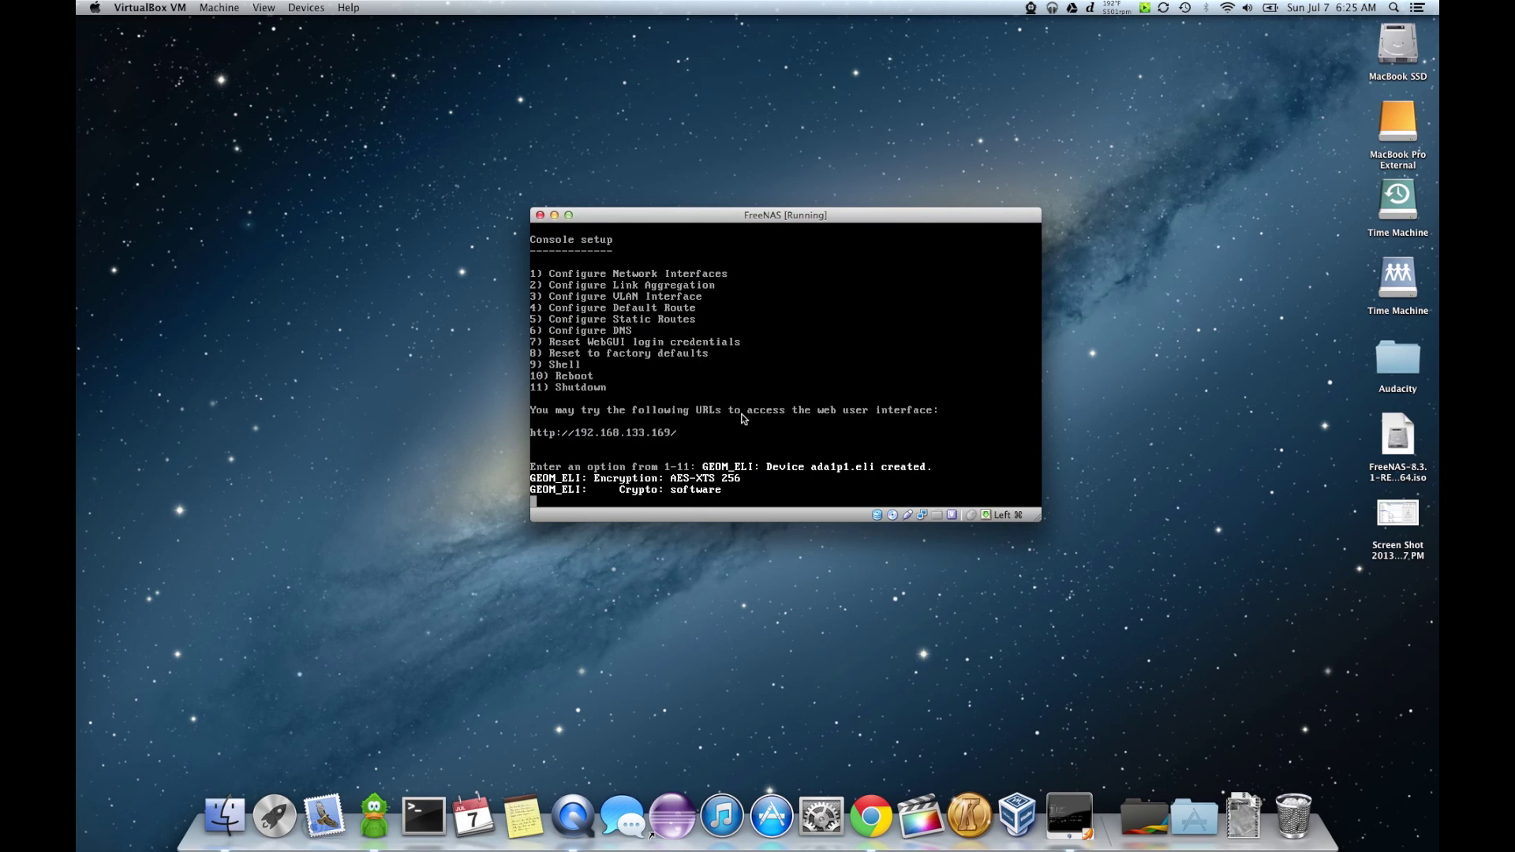